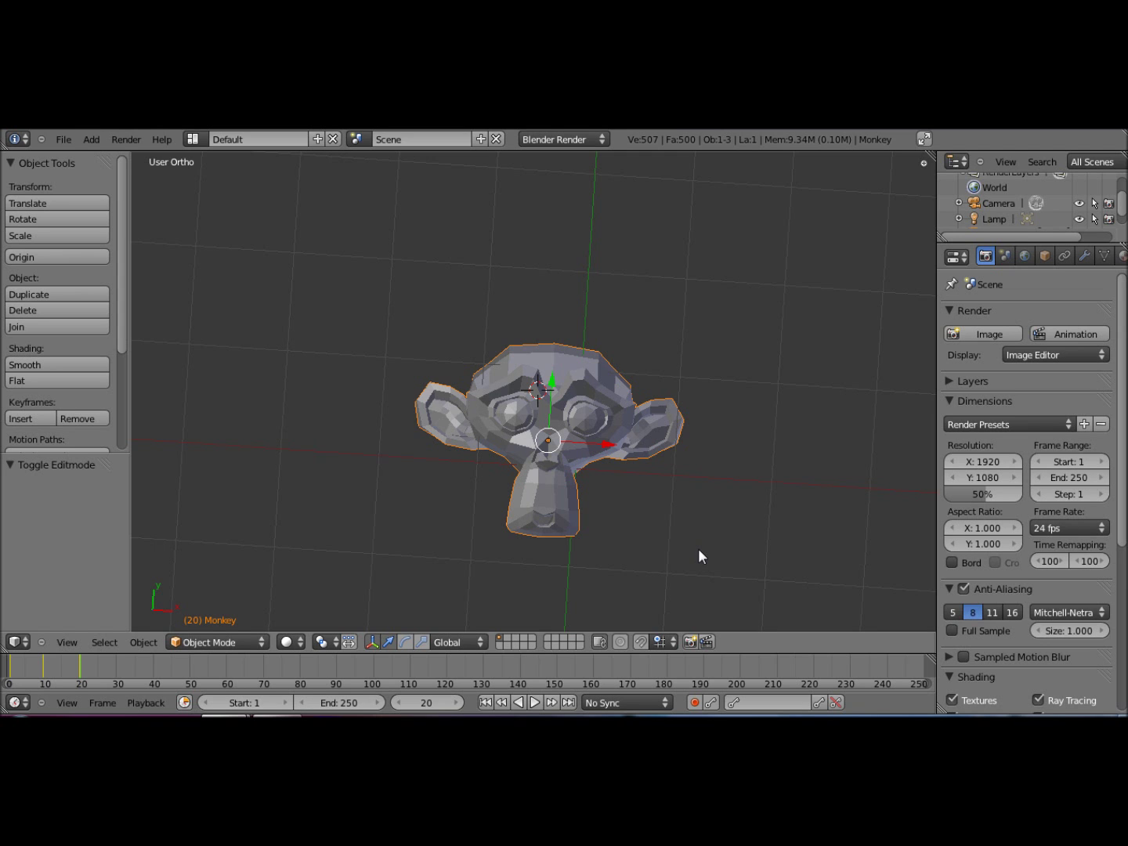
Step: Compare the monkey head in perspective and orthographic projection, returning to orthographic
key(KP_5)
shift+middle_drag(535, 398, 767, 474)
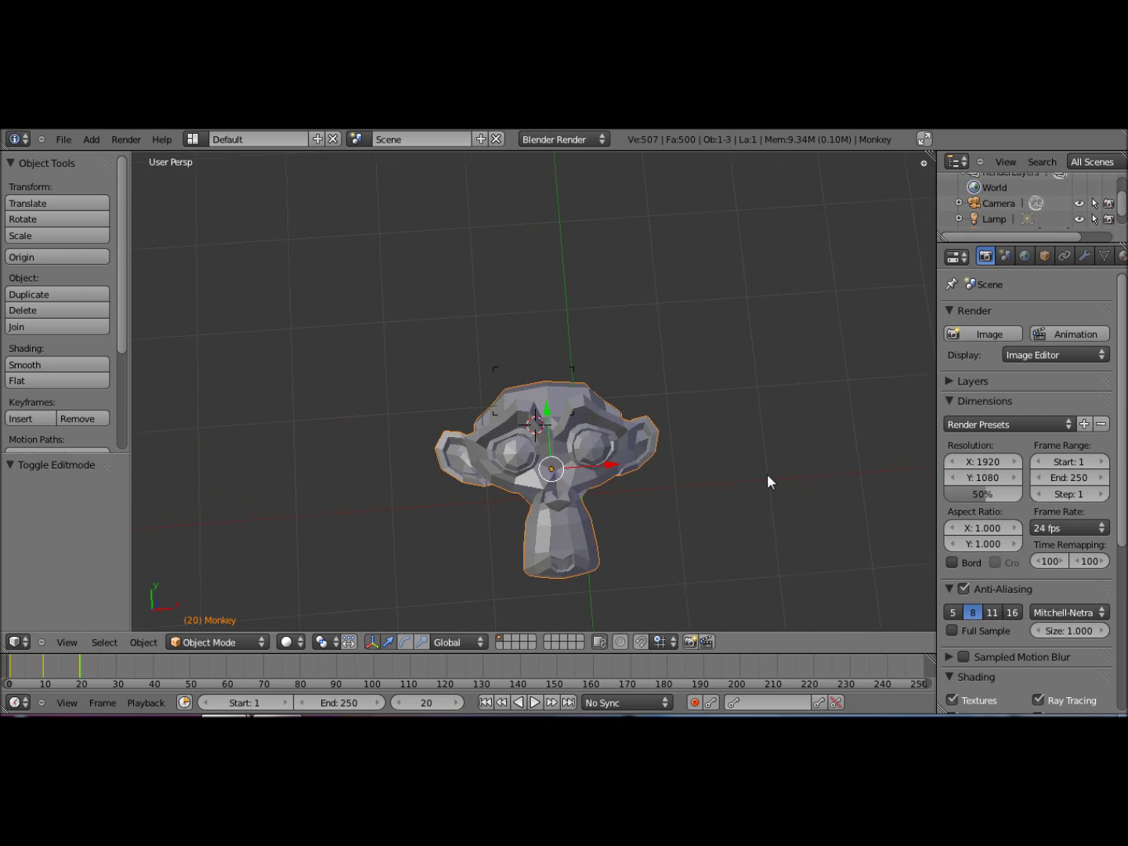
key(KP_5)
scroll(589, 466, down, 1)
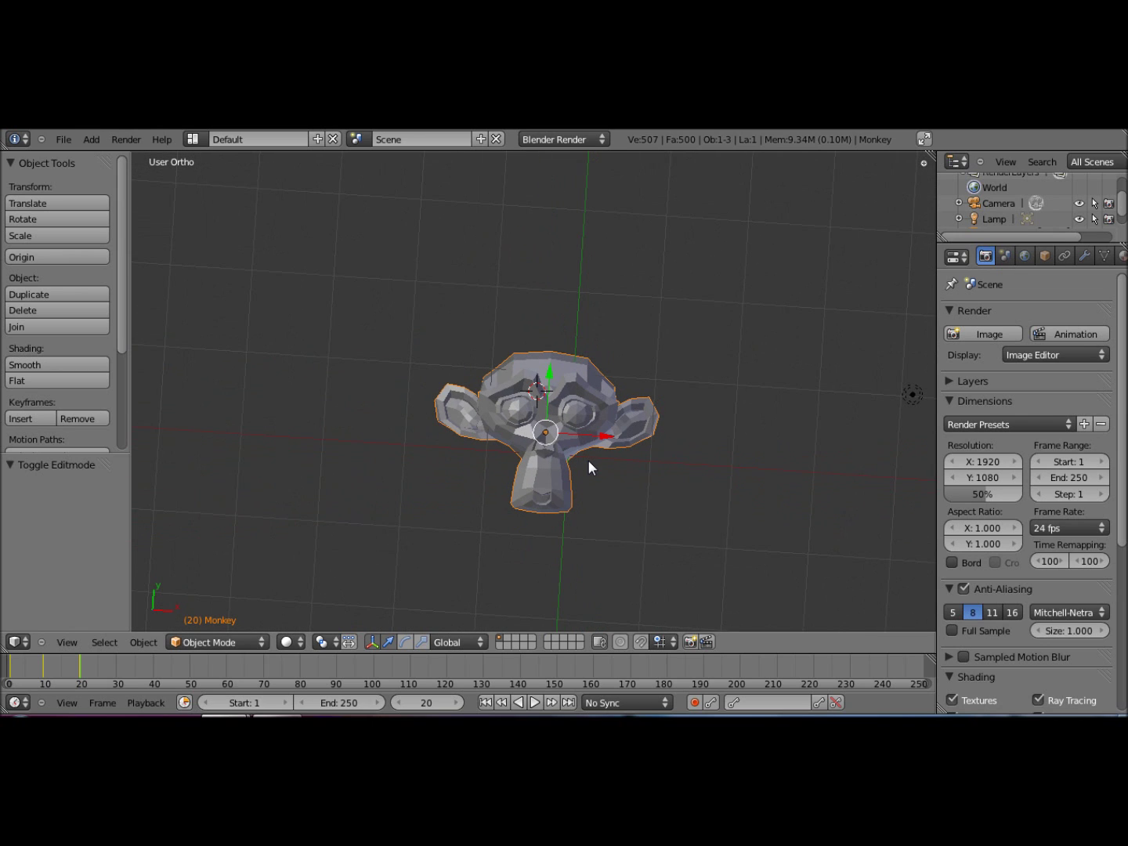
scroll(590, 467, down, 1)
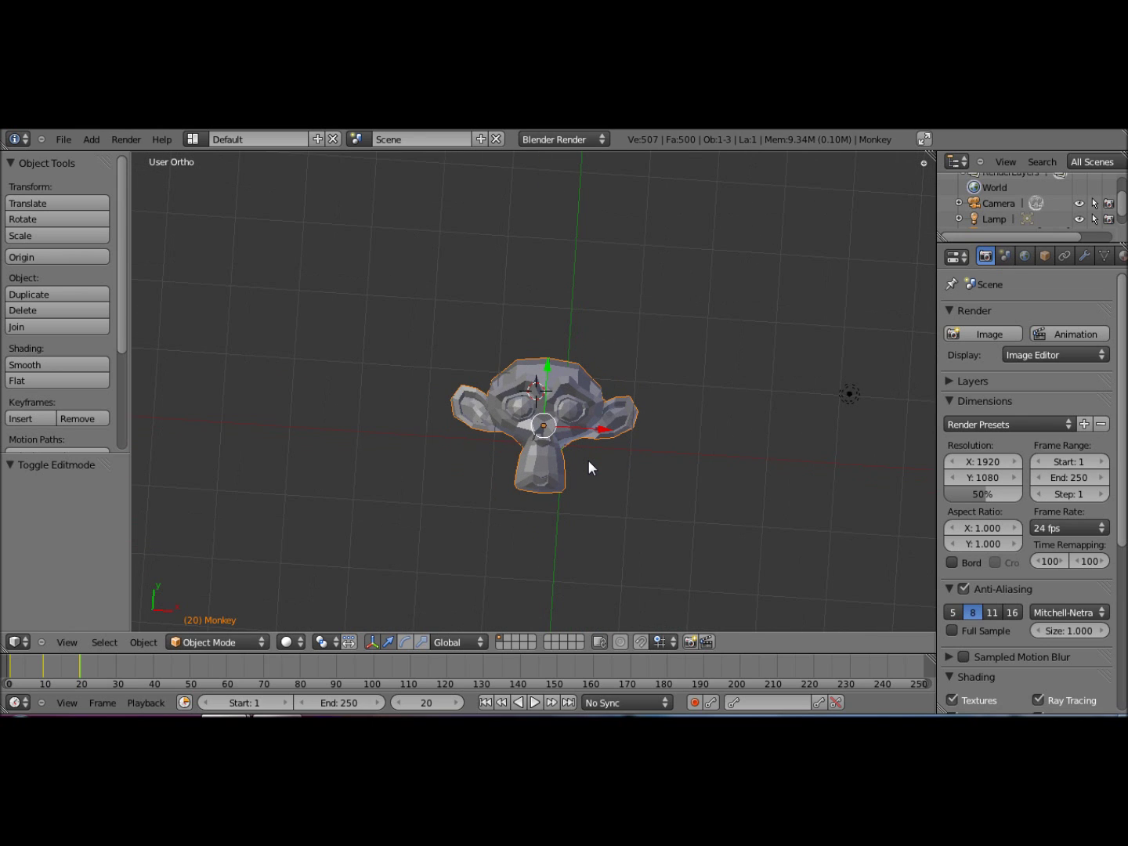
shift+middle_drag(584, 460, 563, 416)
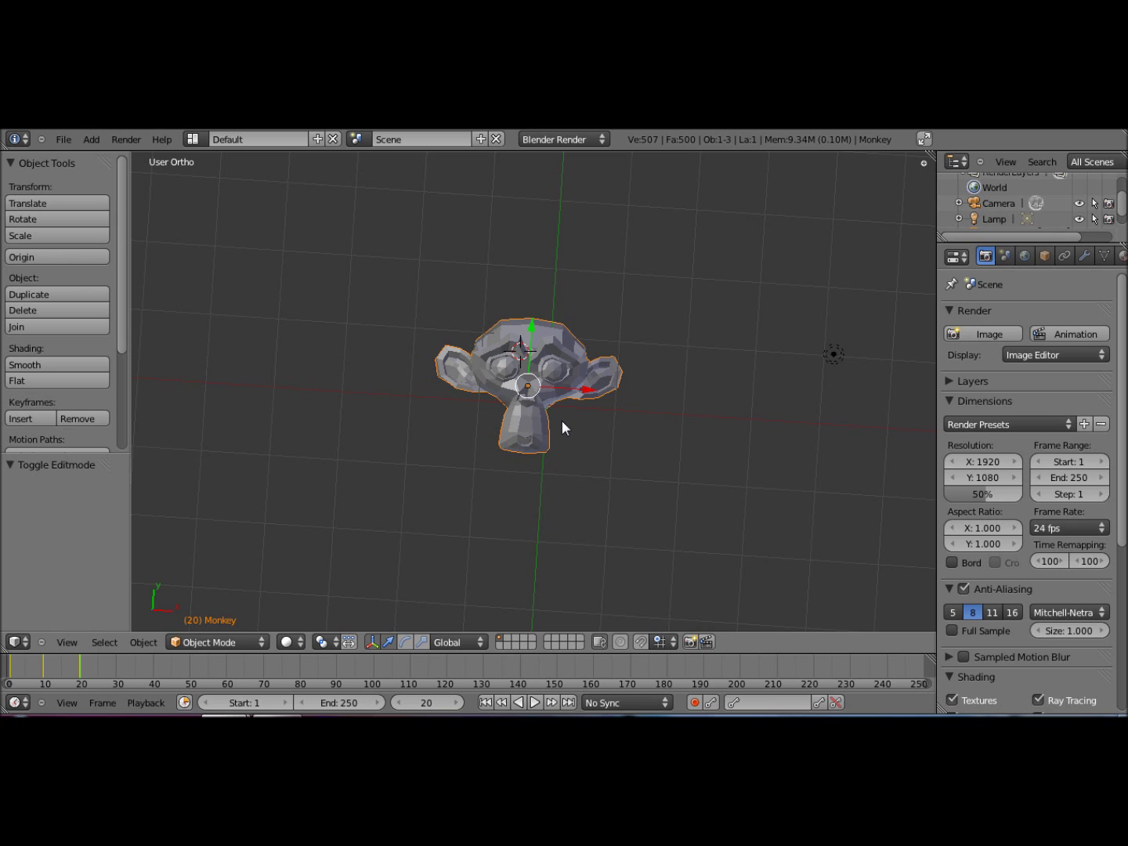
Step: Enter Edit Mode on the monkey mesh and show it in the orthographic top view
middle_drag(561, 420, 582, 448)
key(Tab)
scroll(540, 399, up, 3)
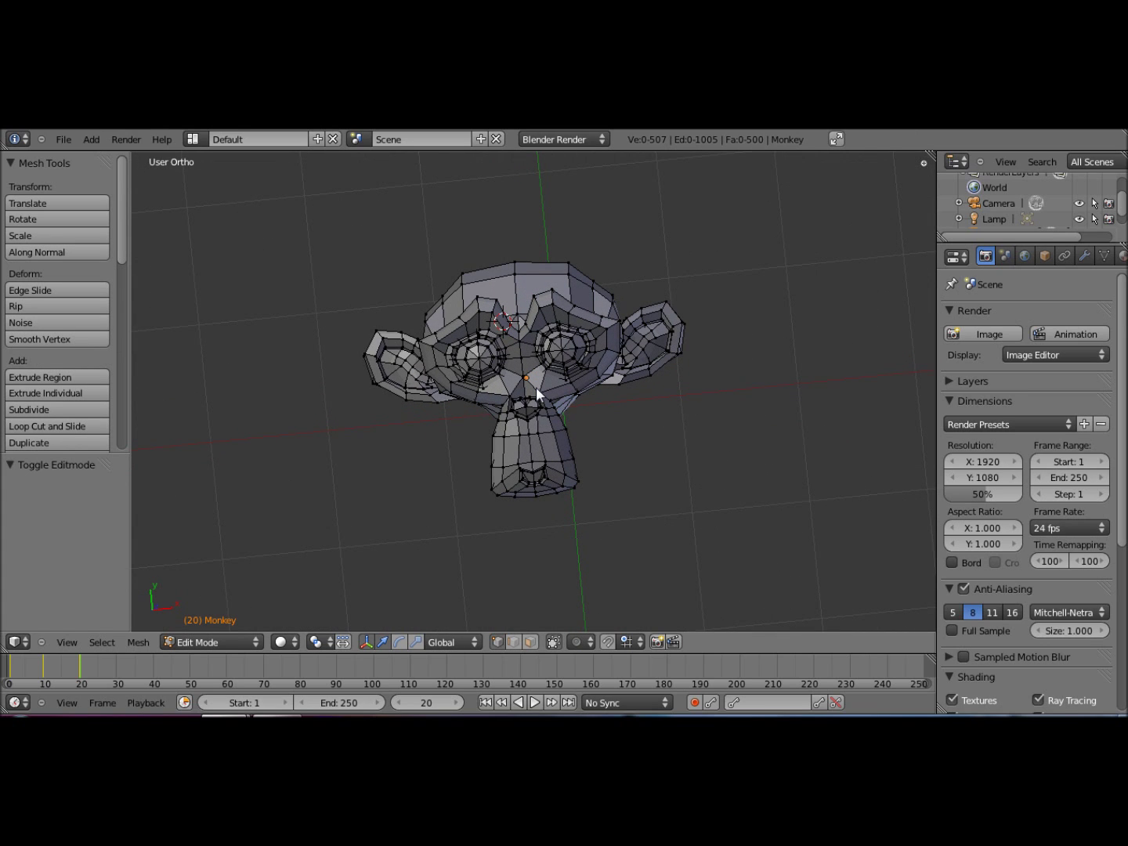
middle_drag(532, 392, 550, 351)
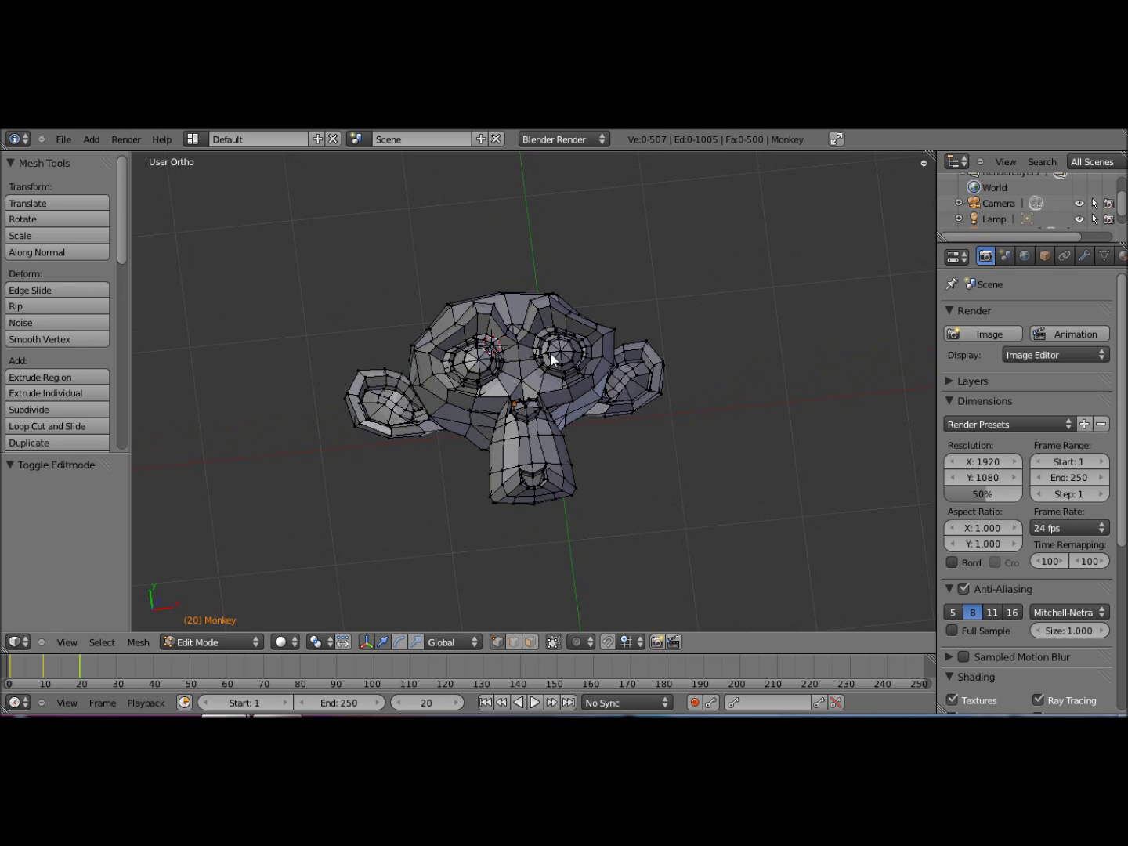
key(KP_7)
scroll(550, 353, up, 2)
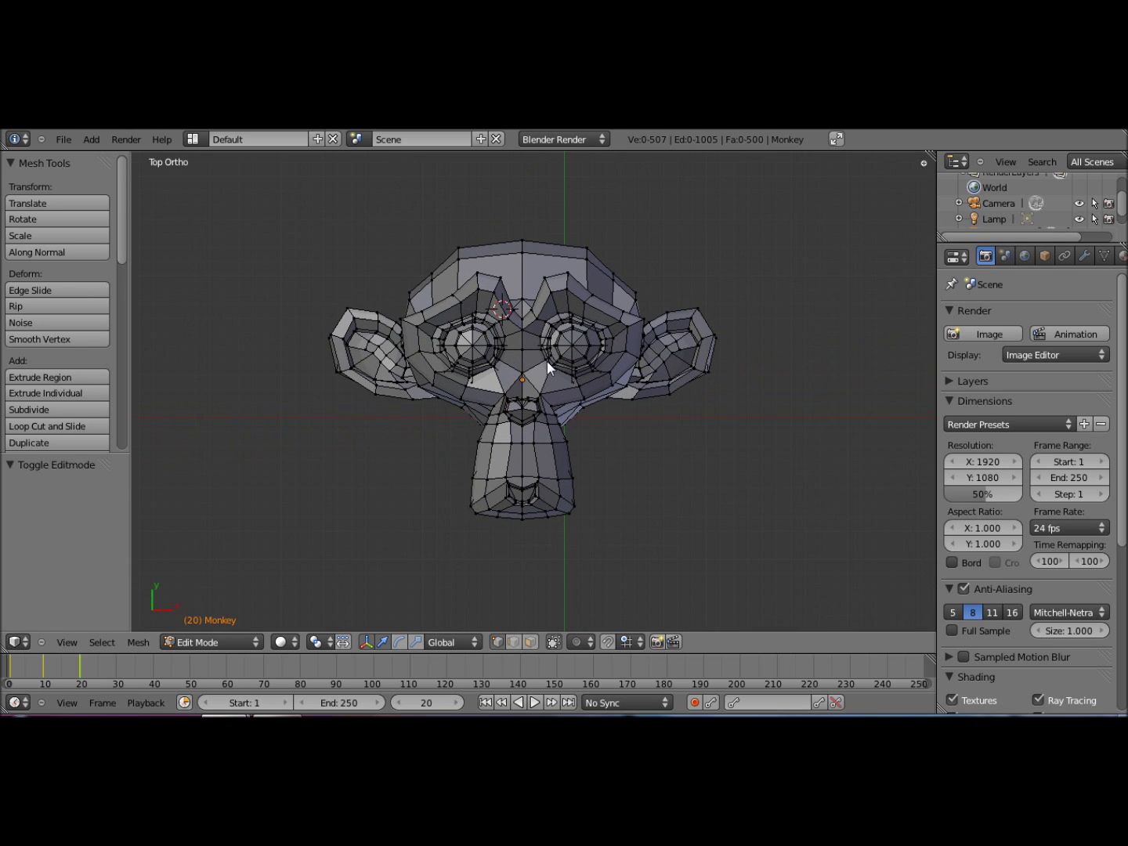
shift+middle_drag(546, 361, 536, 396)
Step: Box-select the vertices of the monkey's eye on the -X side and hide them
right_click(459, 399)
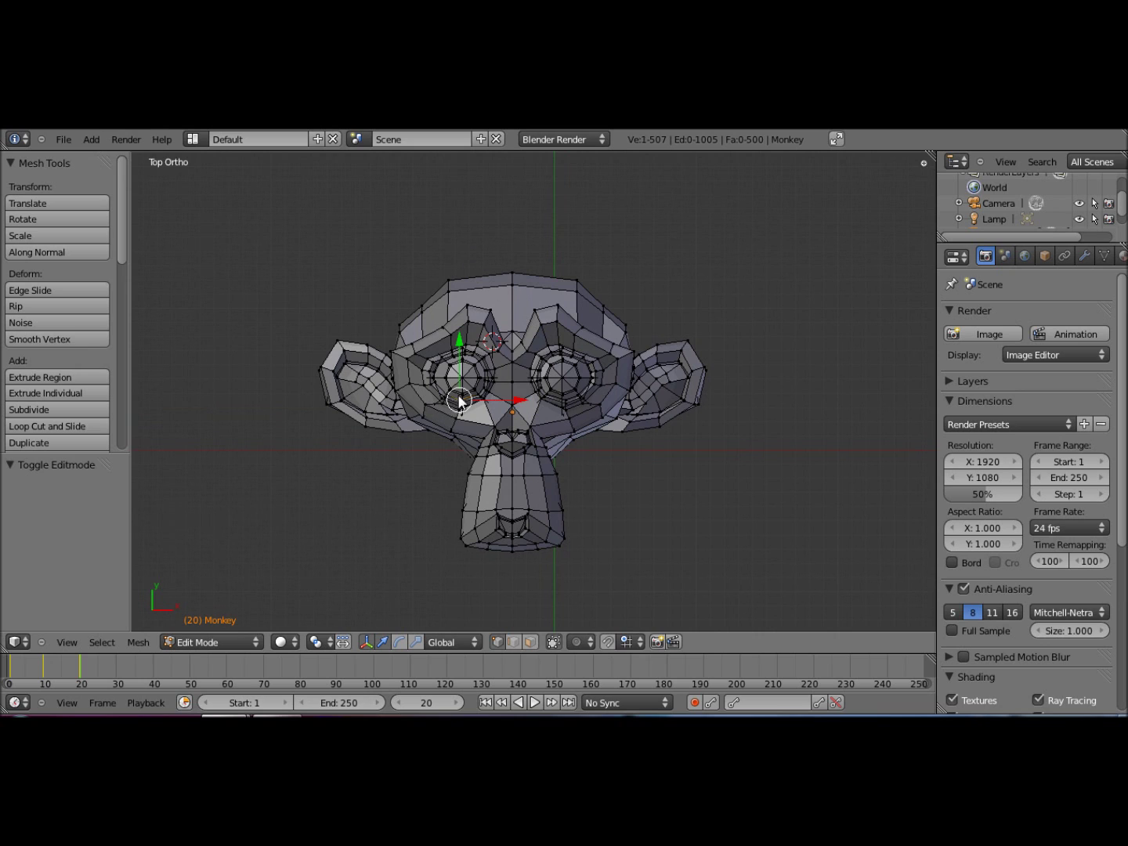
scroll(440, 397, up, 1)
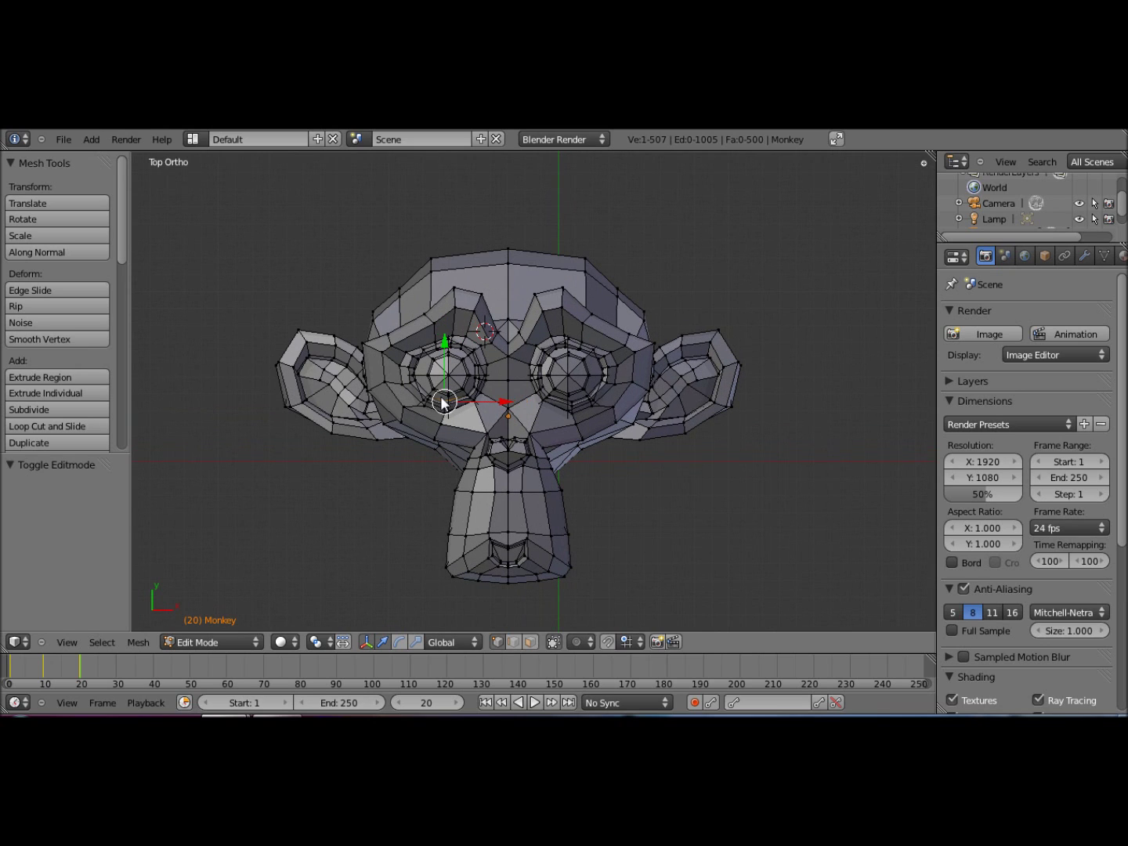
key(a)
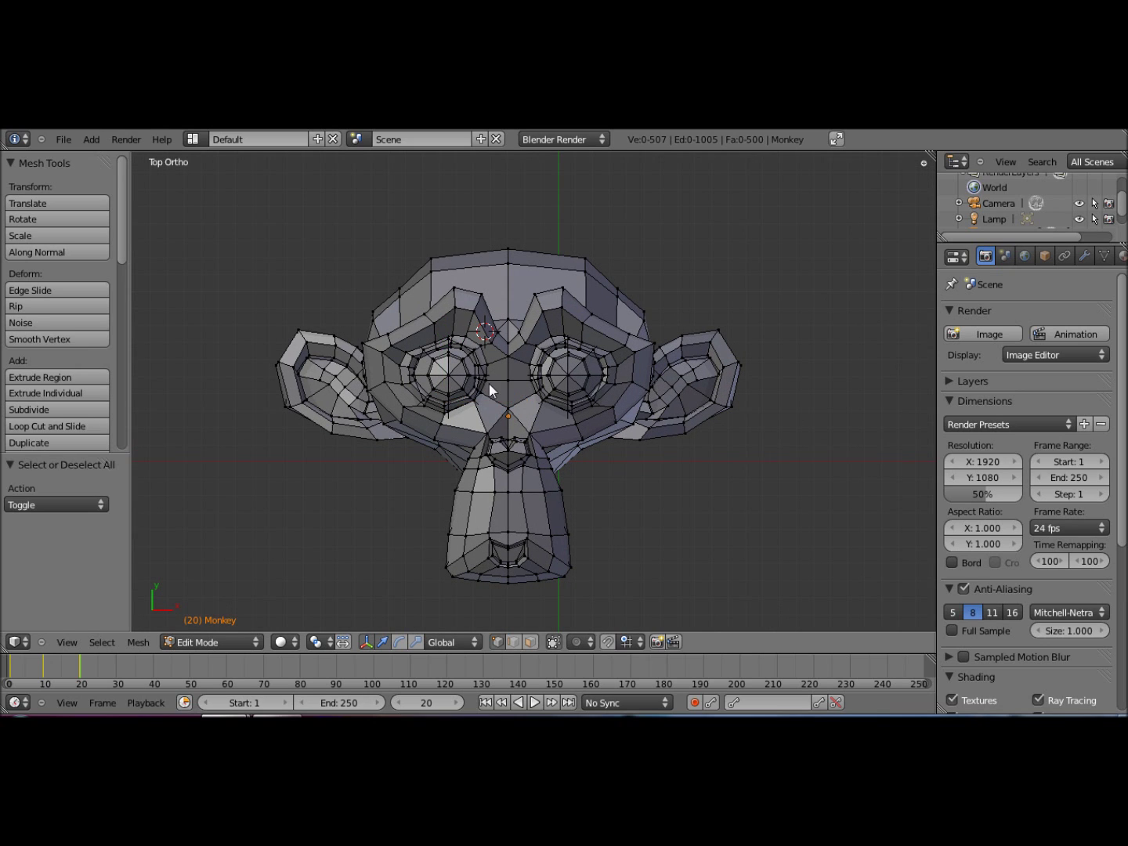
key(b)
drag(416, 337, 511, 411)
key(h)
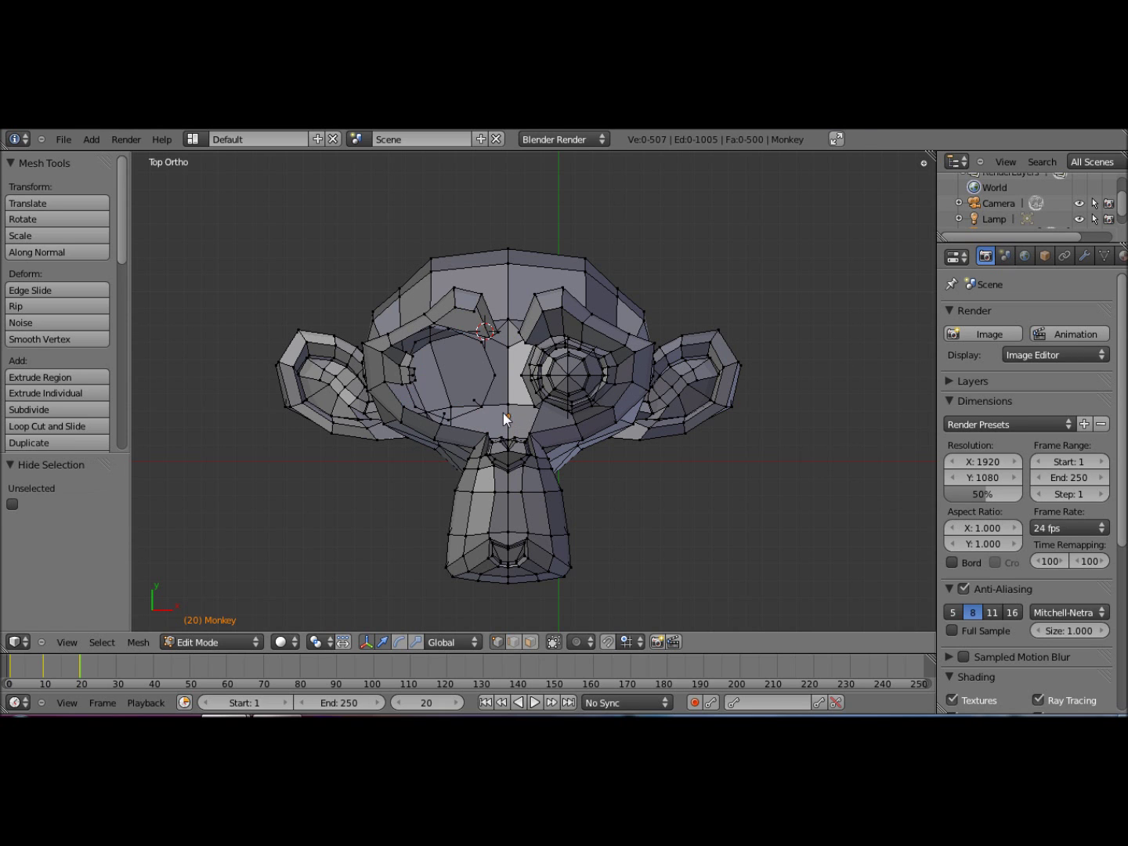
Step: Inspect the gap in the face, reveal the hidden eye geometry and clear the selection
middle_drag(503, 413, 467, 430)
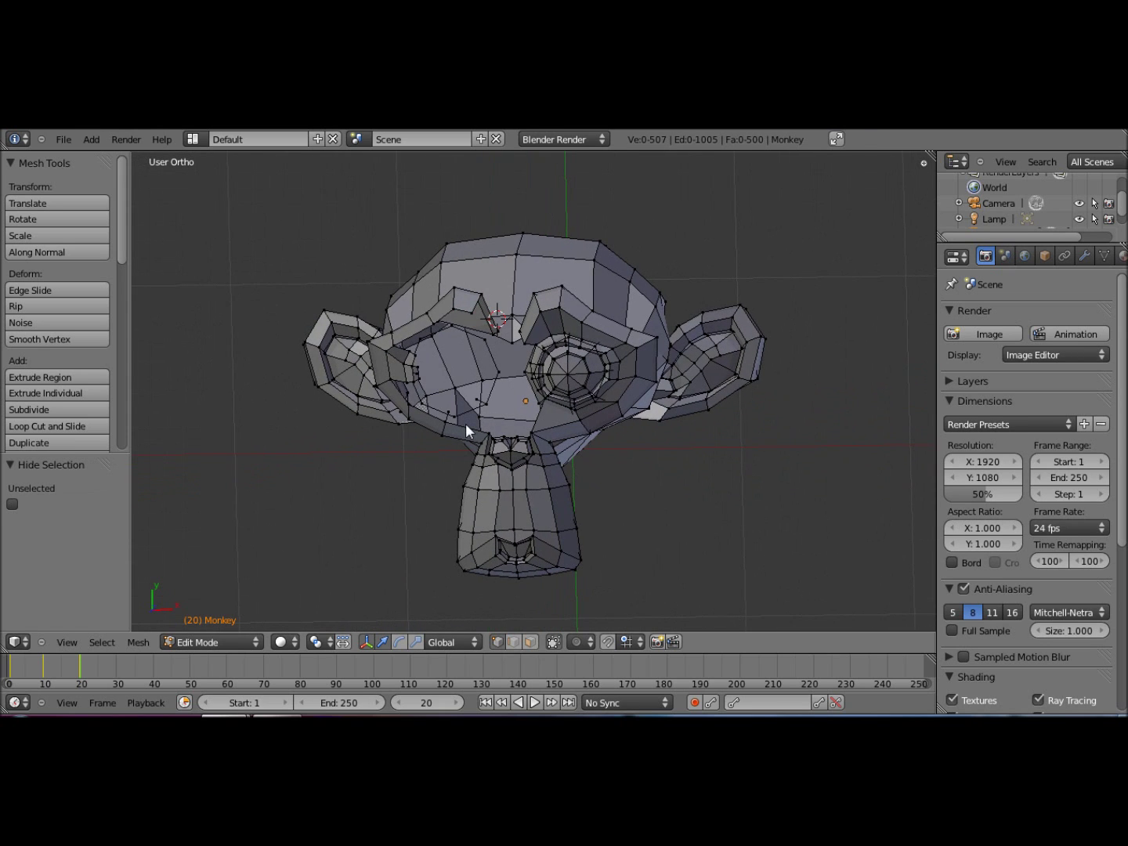
key(KP_1)
key(KP_7)
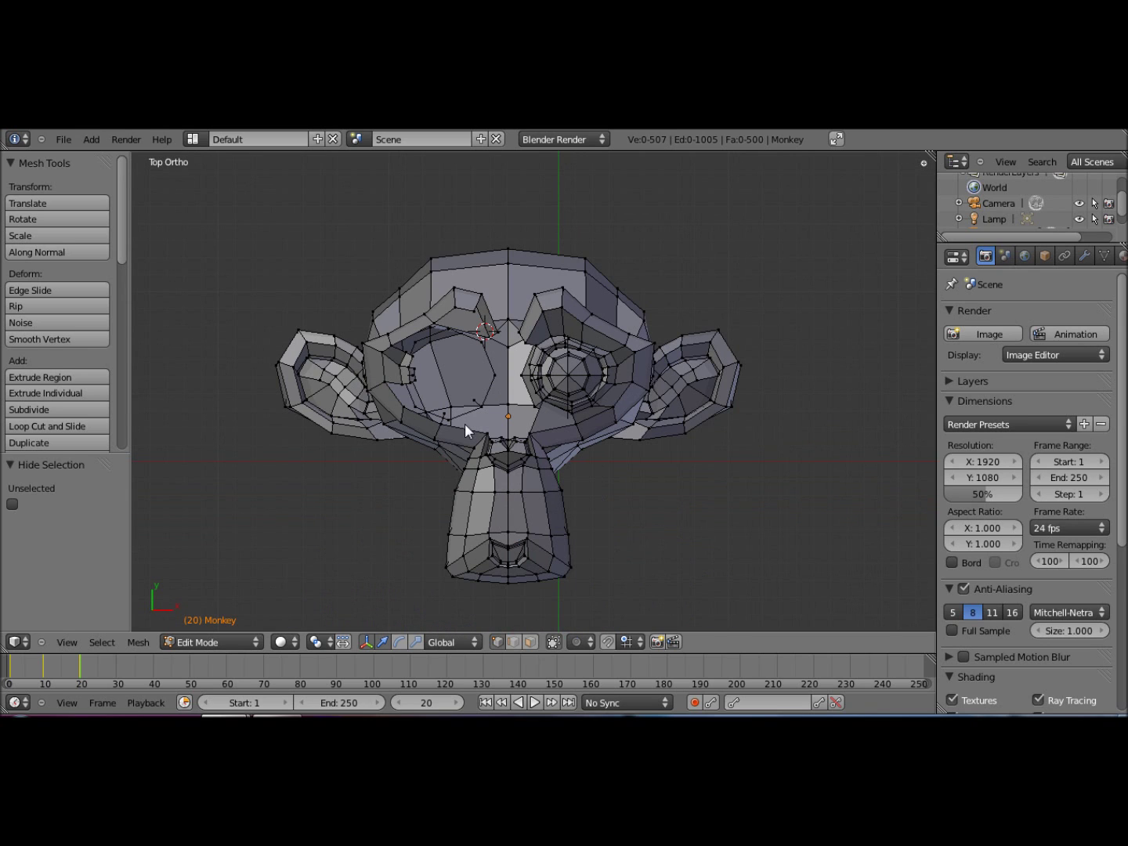
key(alt+h)
key(a)
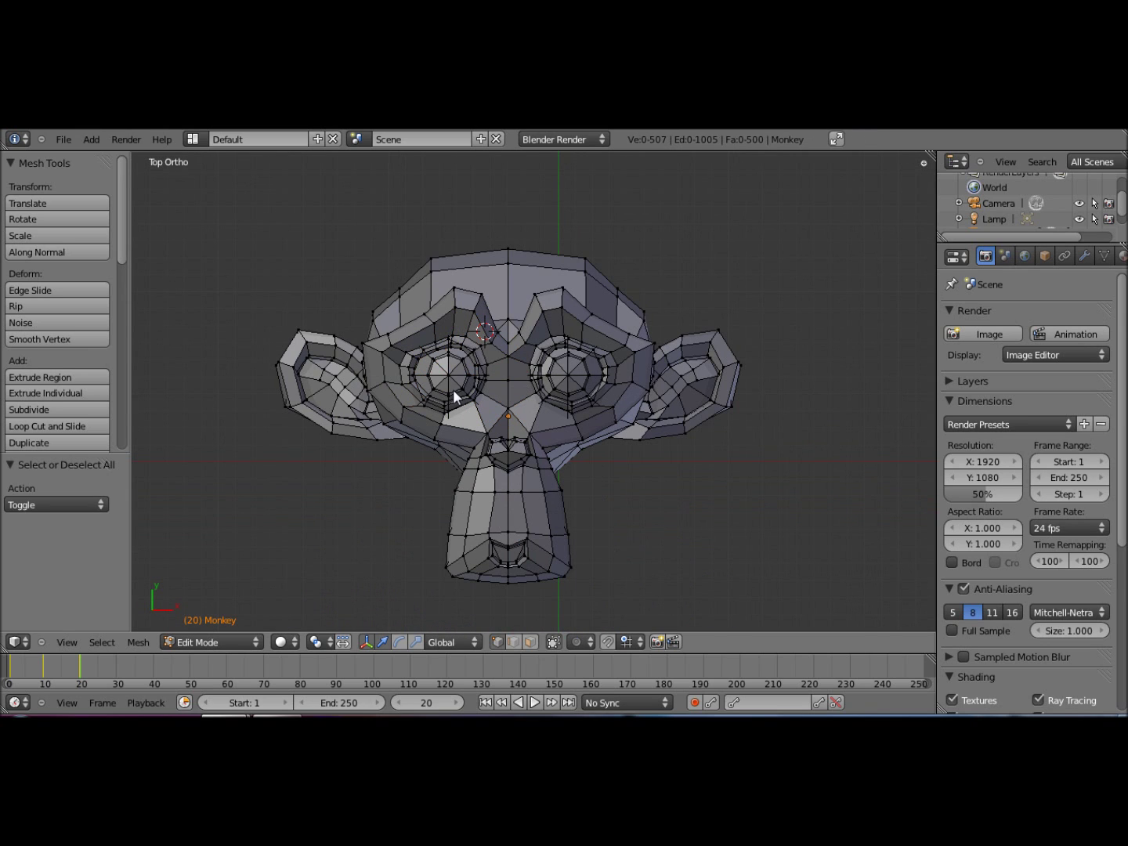
Step: Box-select the area around the -X eye and hide all unselected geometry
key(b)
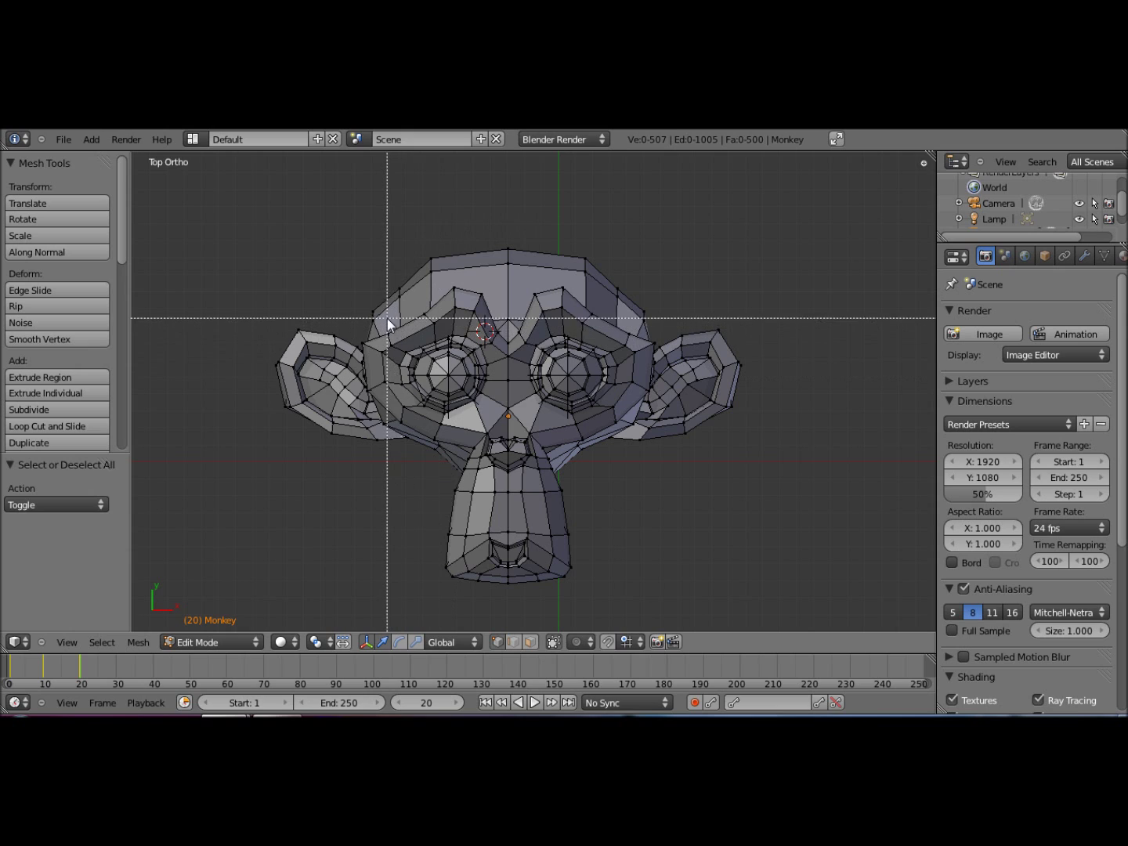
drag(387, 319, 498, 430)
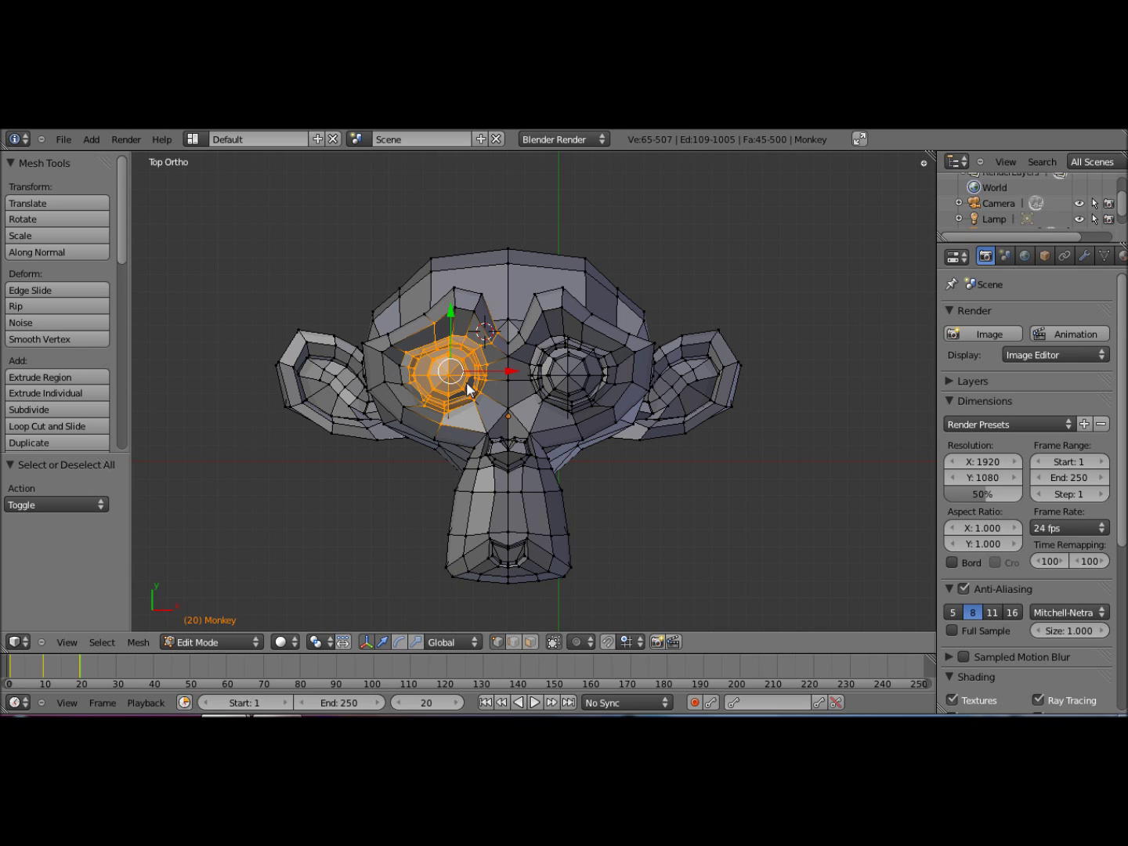
key(shift+h)
scroll(466, 381, up, 3)
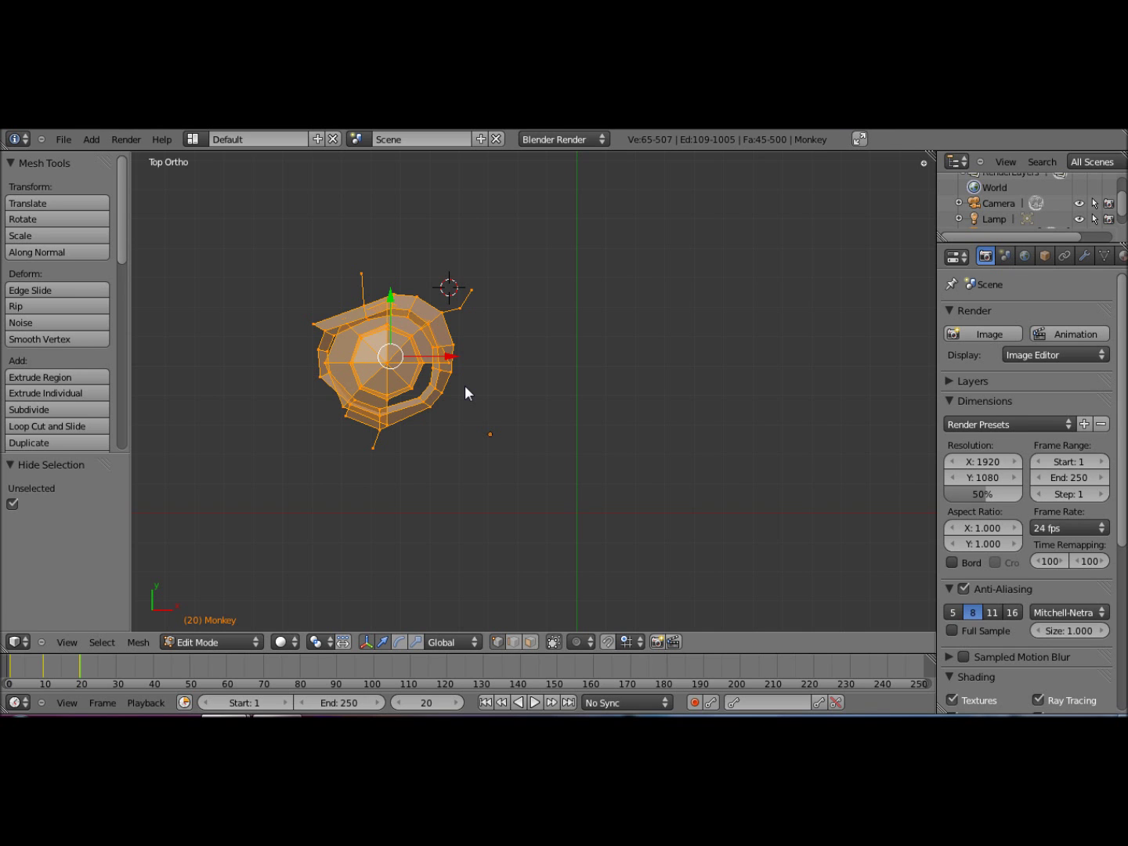
Step: Reveal the rest of the hidden monkey mesh and deselect all vertices
key(a)
key(alt+h)
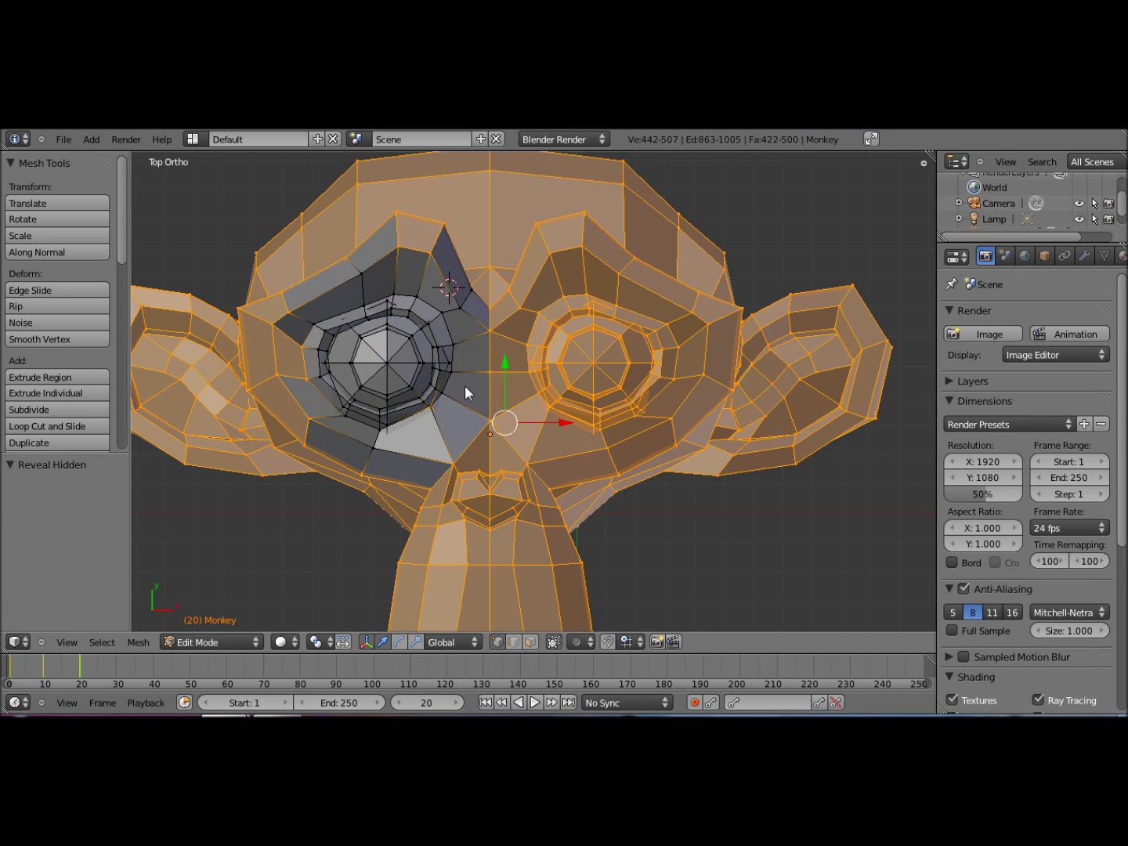
key(a)
scroll(465, 384, down, 2)
scroll(463, 384, up, 1)
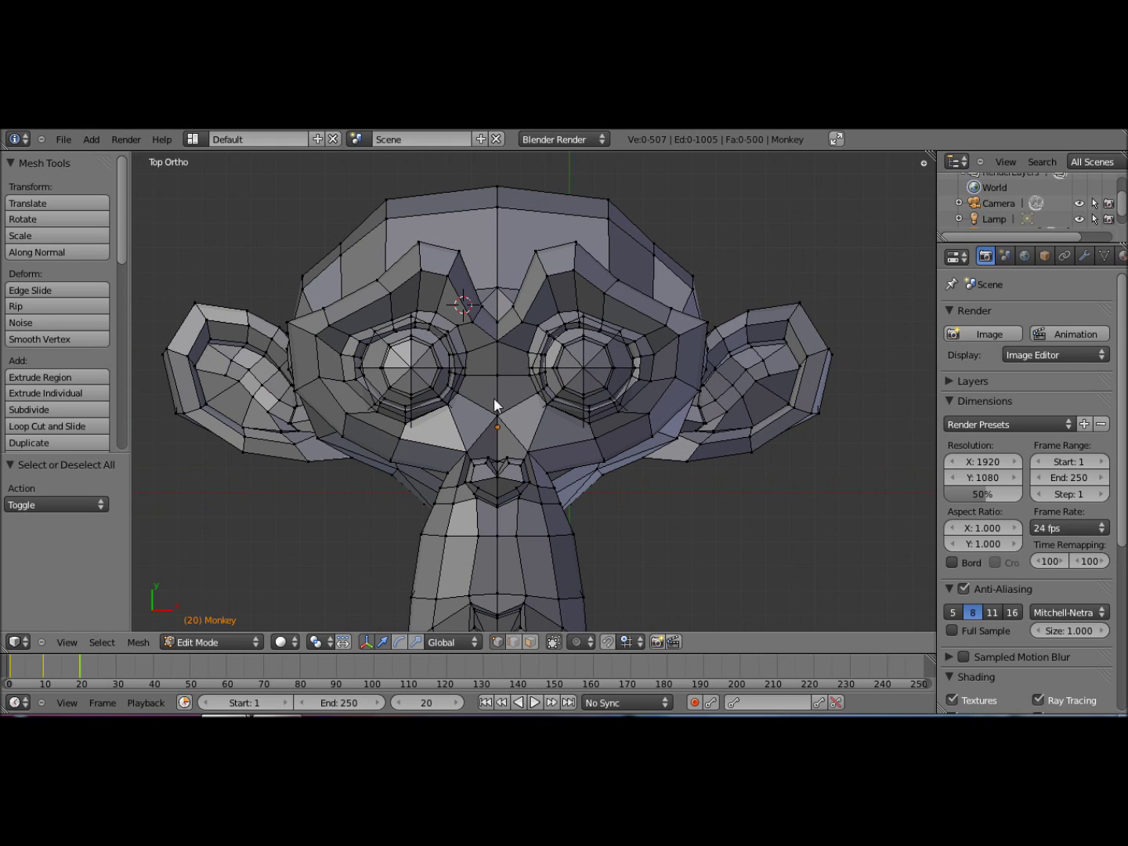
Step: Circle-select vertices across the -X eye, muzzle, ears and head outline, shrinking the selection circle for the last strokes
key(c)
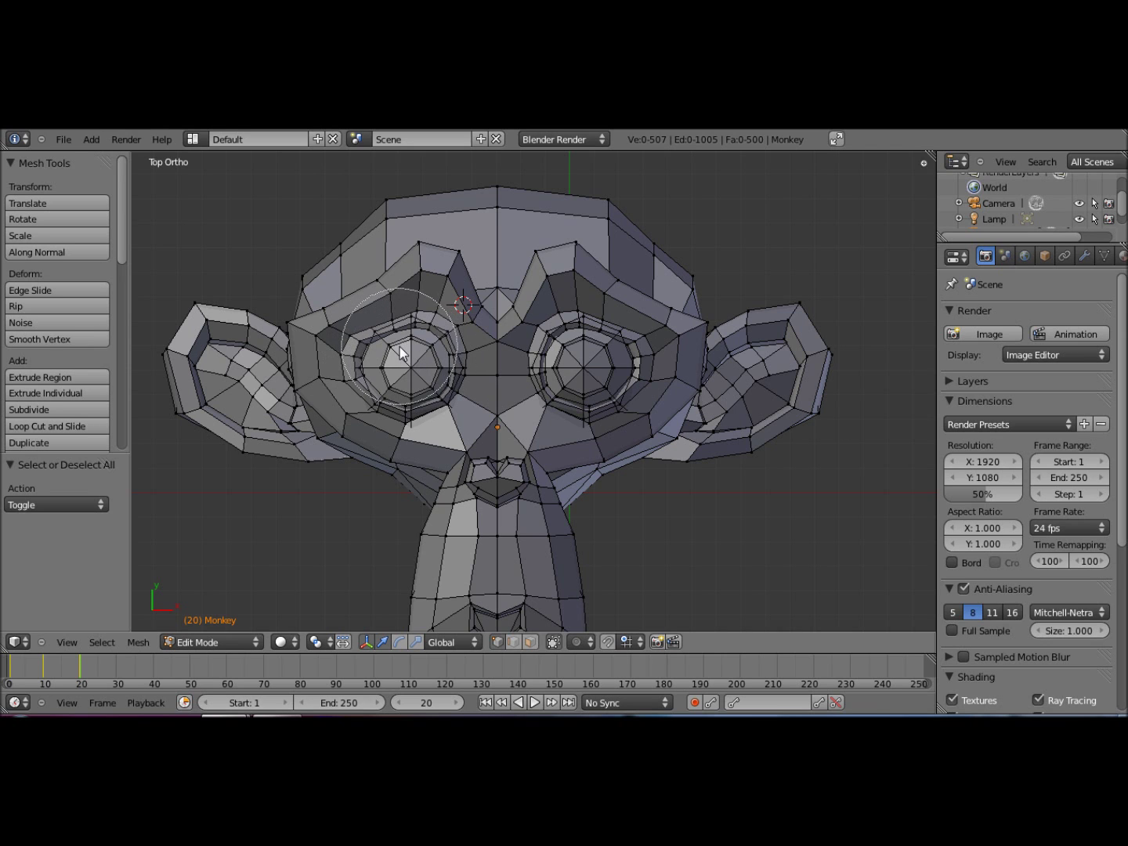
mouse_move(362, 324)
mouse_down()
mouse_move(383, 366)
mouse_move(427, 356)
mouse_move(433, 405)
mouse_move(452, 402)
mouse_move(449, 489)
mouse_move(462, 521)
mouse_move(442, 595)
mouse_move(450, 618)
mouse_move(578, 630)
mouse_move(596, 496)
mouse_move(789, 455)
mouse_move(812, 440)
mouse_move(811, 287)
mouse_move(757, 282)
mouse_move(671, 318)
mouse_move(637, 297)
mouse_move(610, 208)
mouse_move(560, 188)
mouse_move(388, 210)
mouse_move(289, 245)
mouse_move(251, 331)
mouse_move(204, 342)
mouse_move(186, 383)
mouse_move(198, 474)
mouse_move(265, 510)
mouse_up()
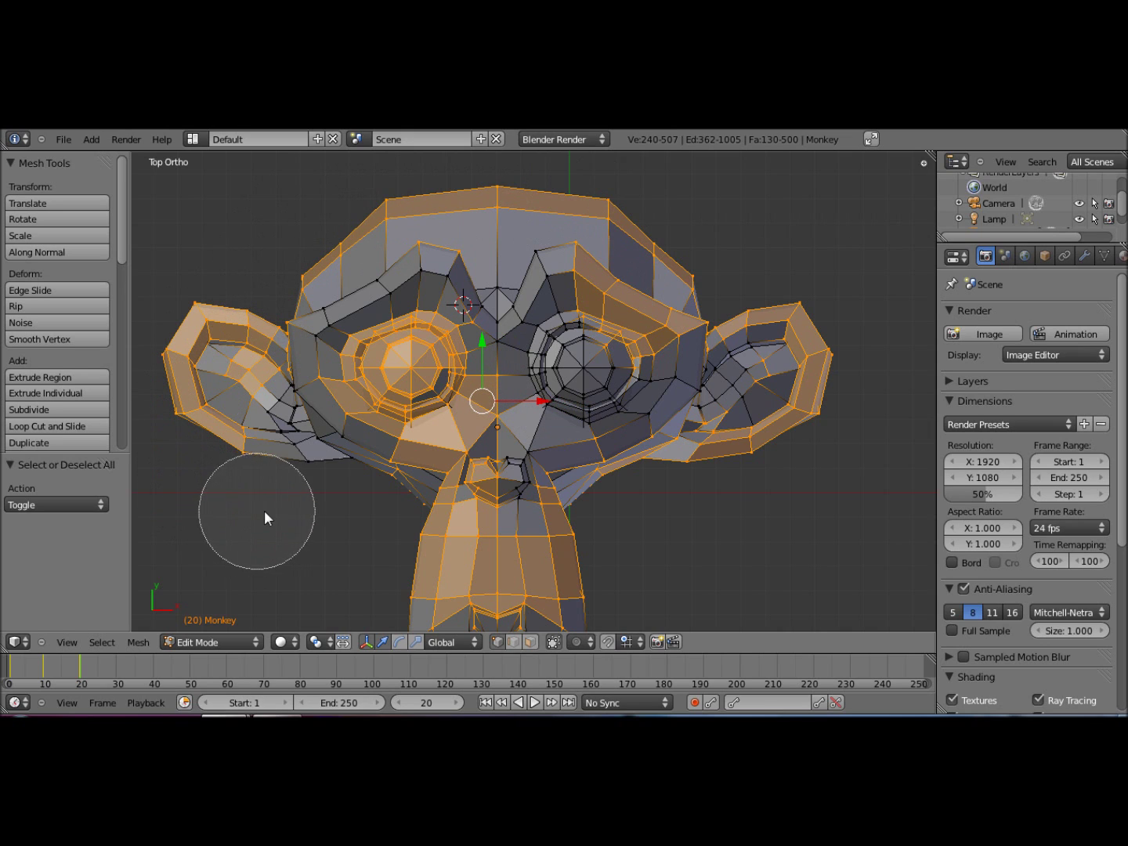
scroll(334, 460, up, 3)
click(334, 459)
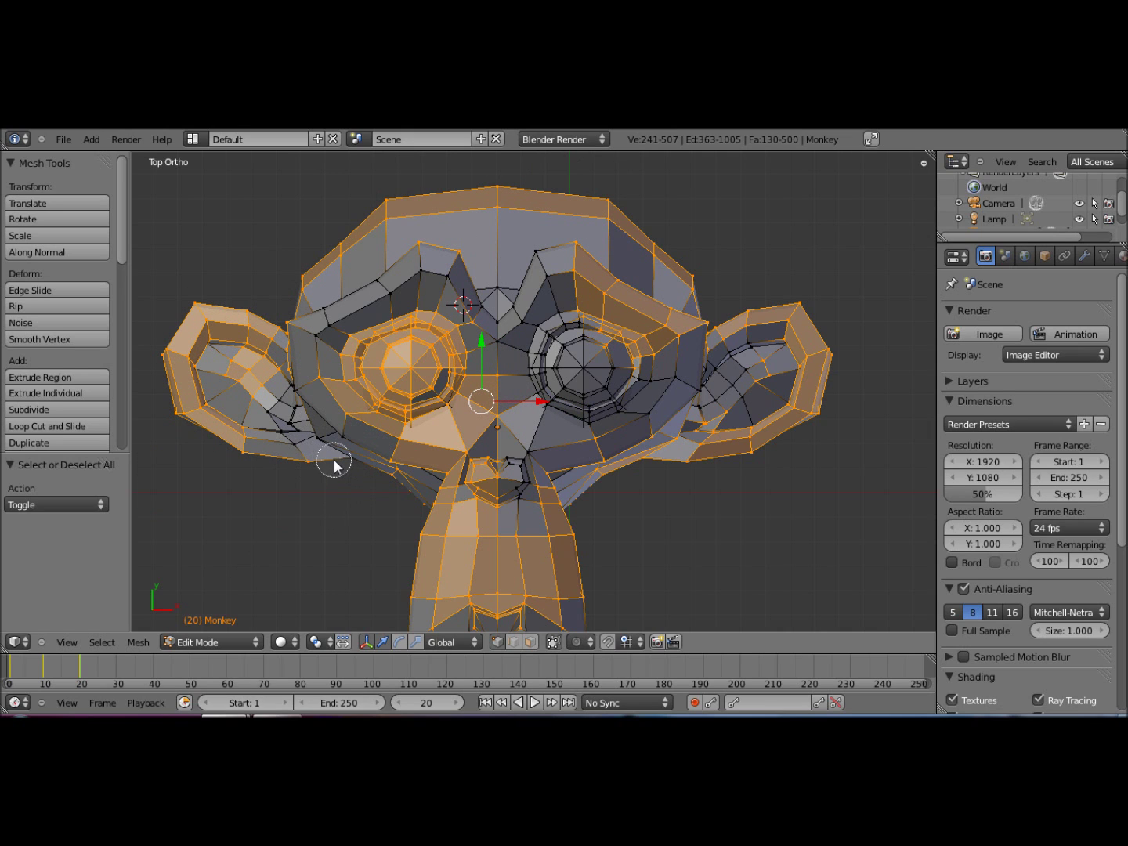
mouse_move(333, 460)
mouse_down()
mouse_move(241, 455)
mouse_move(209, 388)
mouse_move(202, 314)
mouse_up()
click(456, 252)
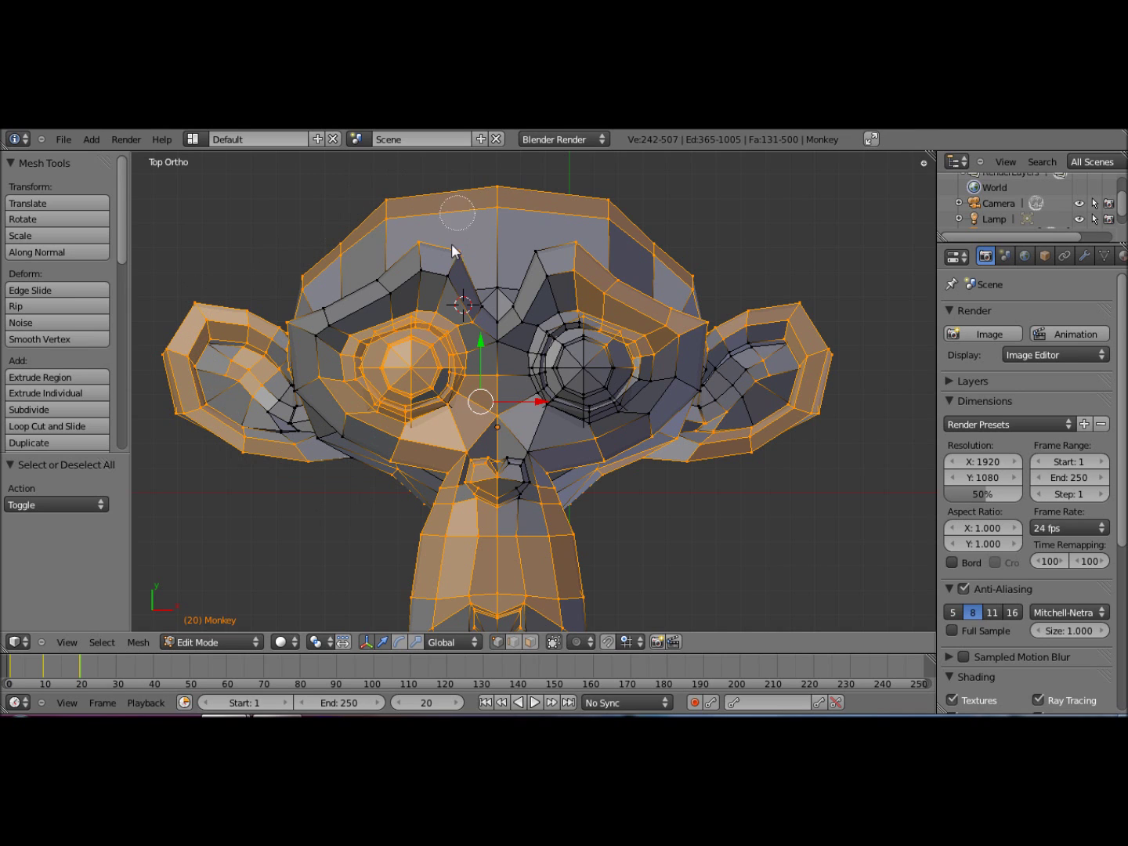
Step: Enlarge the selection circle, deselect most of the painted vertices with it and leave Circle Select
scroll(462, 289, down, 3)
scroll(474, 320, down, 5)
mouse_move(474, 323)
middle_down()
mouse_move(482, 356)
mouse_move(445, 344)
mouse_move(460, 345)
mouse_move(460, 327)
mouse_move(386, 291)
mouse_move(342, 316)
mouse_move(327, 390)
mouse_move(302, 398)
mouse_move(256, 382)
mouse_move(516, 330)
mouse_move(548, 262)
mouse_move(622, 265)
middle_up()
mouse_move(622, 266)
mouse_down()
mouse_move(669, 331)
mouse_move(567, 327)
mouse_move(502, 303)
mouse_move(447, 350)
mouse_up()
mouse_move(447, 349)
middle_down()
mouse_move(522, 335)
mouse_move(655, 366)
mouse_move(739, 359)
mouse_move(659, 438)
mouse_move(517, 492)
middle_up()
key(Escape)
scroll(529, 416, down, 1)
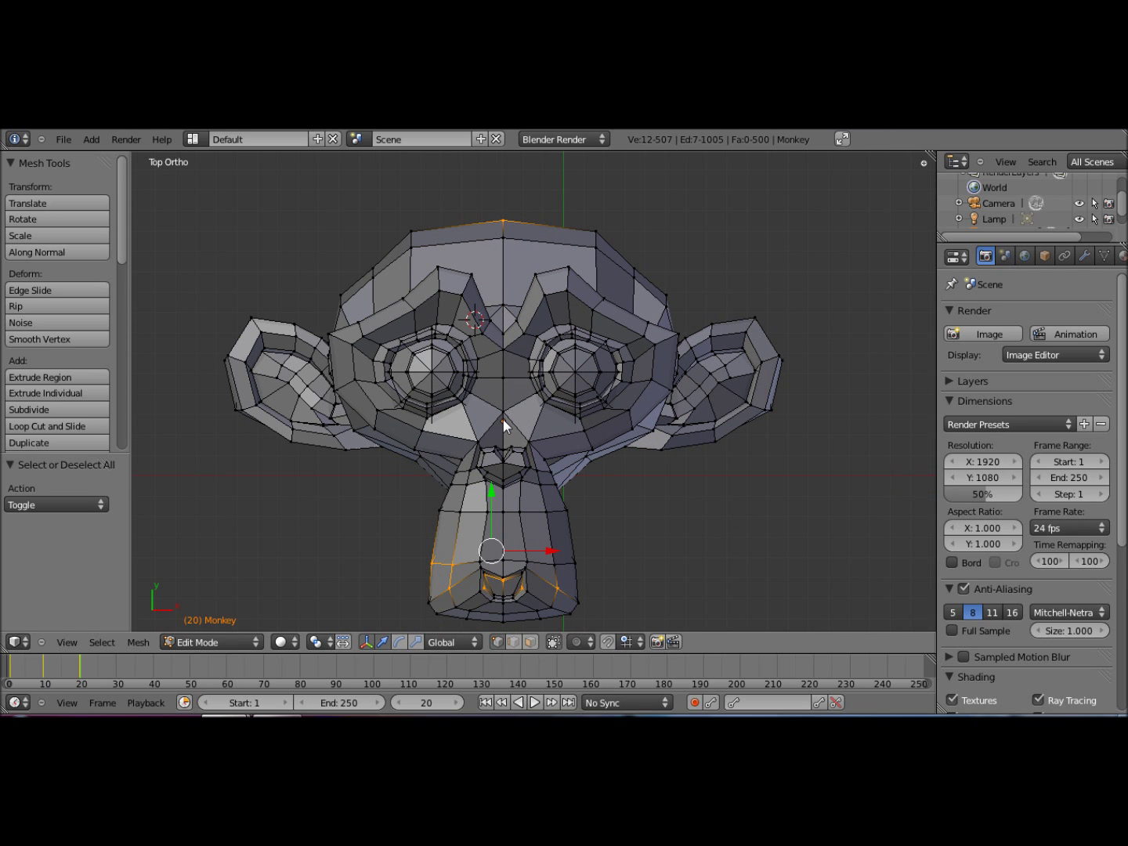
Step: Box-select a band across both eyes, box-deselect the +X eye and clear the whole selection
key(b)
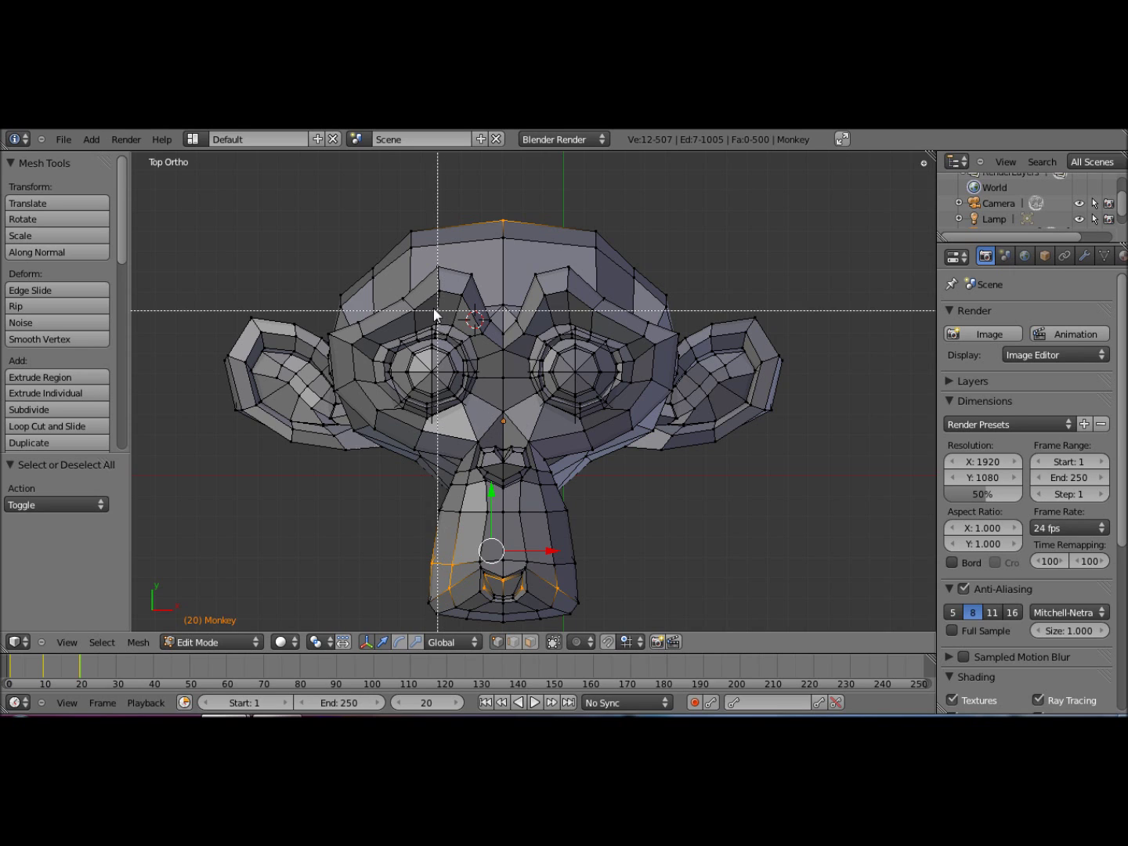
drag(430, 306, 739, 455)
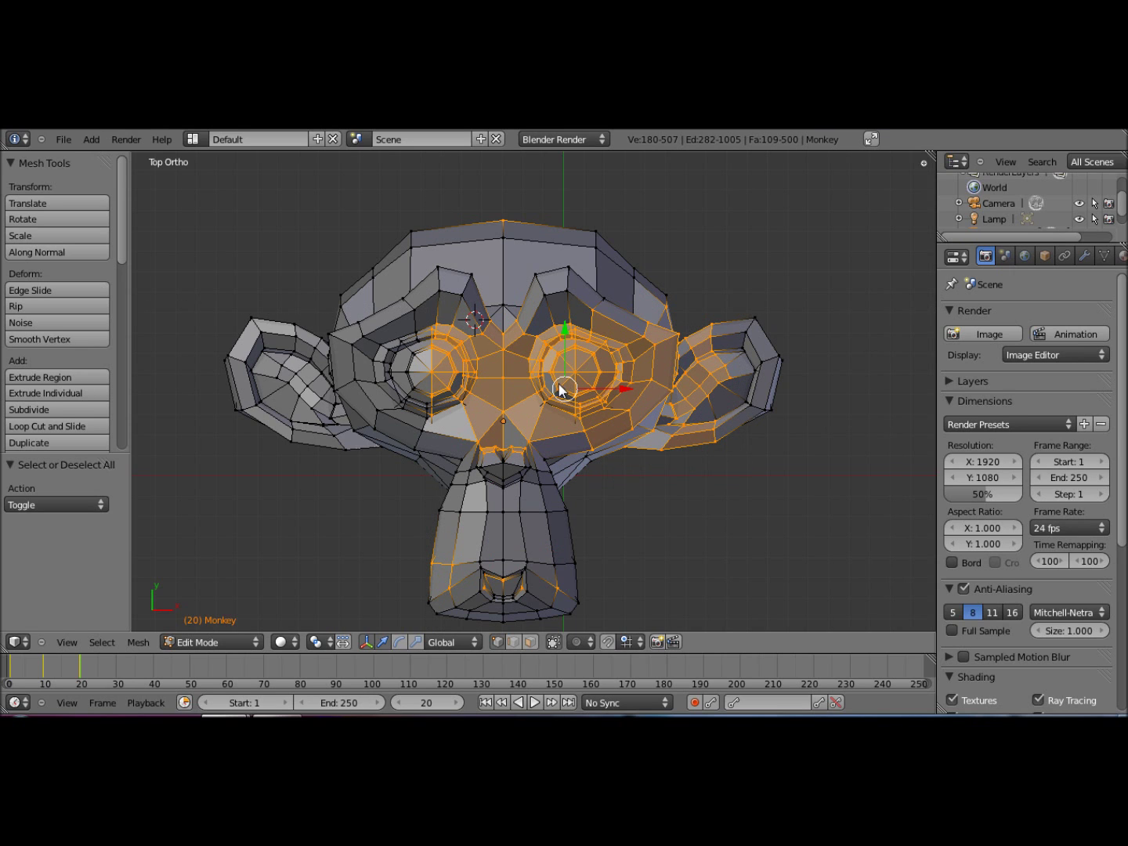
key(b)
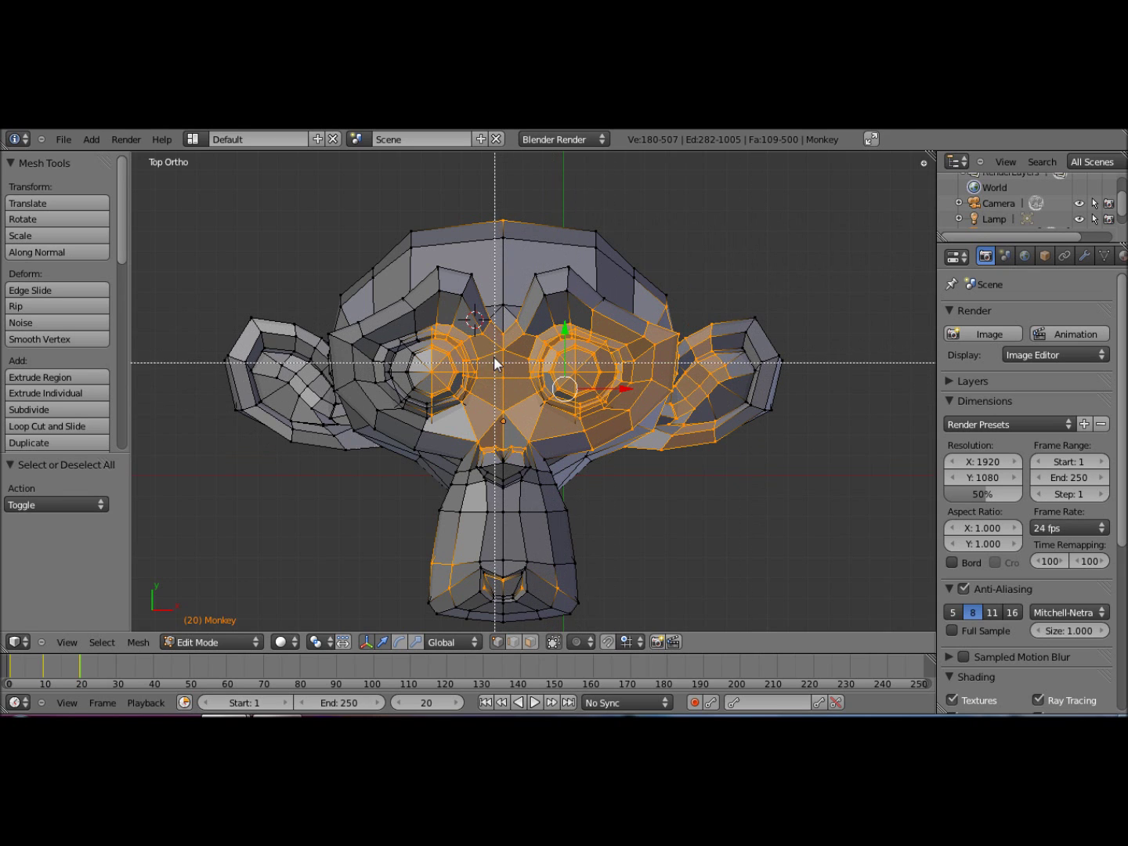
drag(494, 352, 642, 403)
middle_drag(641, 403, 642, 403)
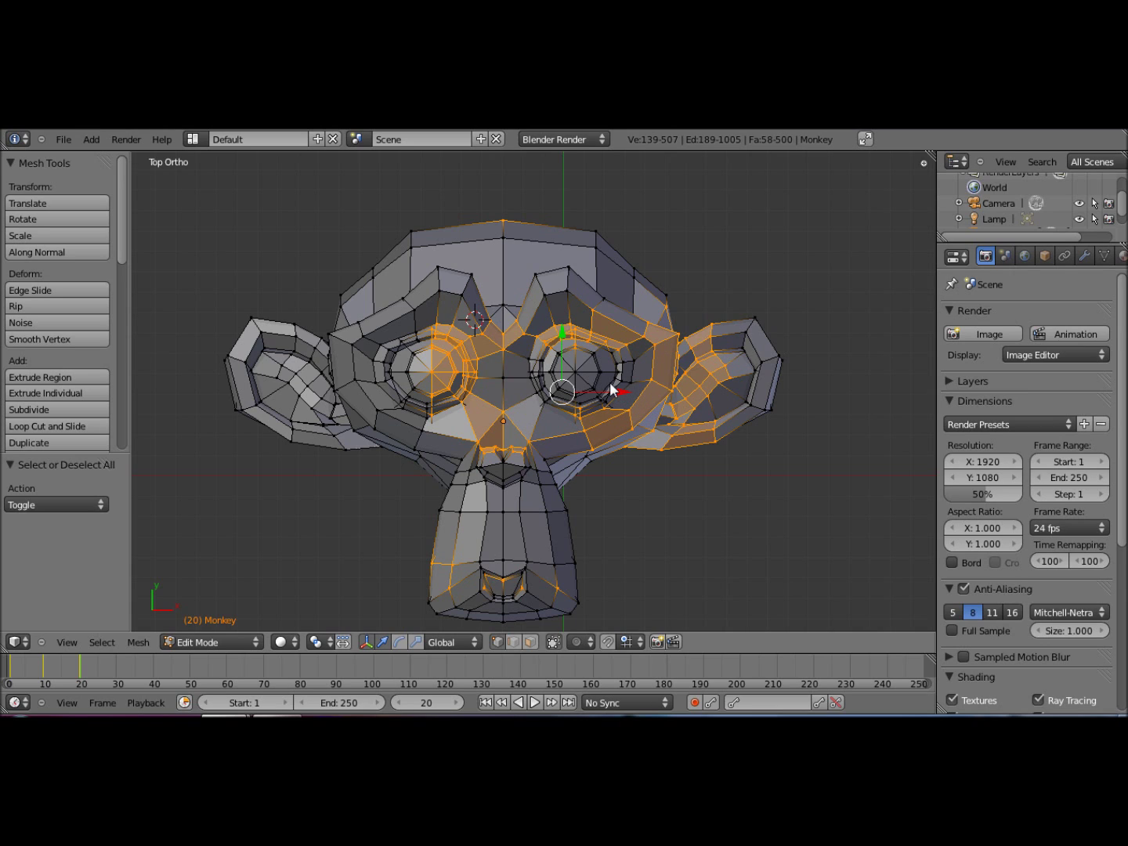
key(a)
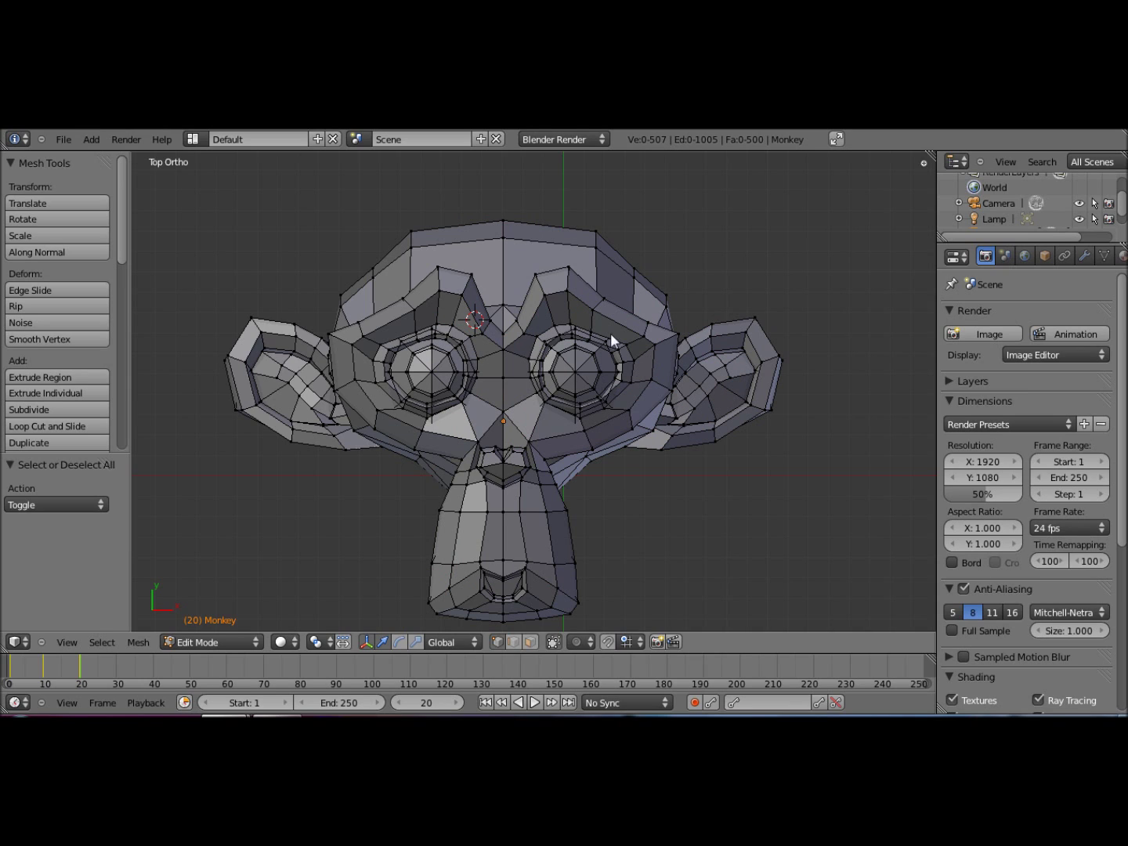
Step: Lasso-select vertices around the brows and the eyes, clearing the selection between and after the attempts
mouse_move(495, 262)
ctrl+mouse_down()
mouse_move(599, 334)
mouse_move(532, 405)
mouse_move(460, 417)
mouse_move(405, 346)
mouse_move(410, 272)
mouse_move(467, 203)
mouse_move(517, 209)
mouse_move(603, 268)
ctrl+mouse_up()
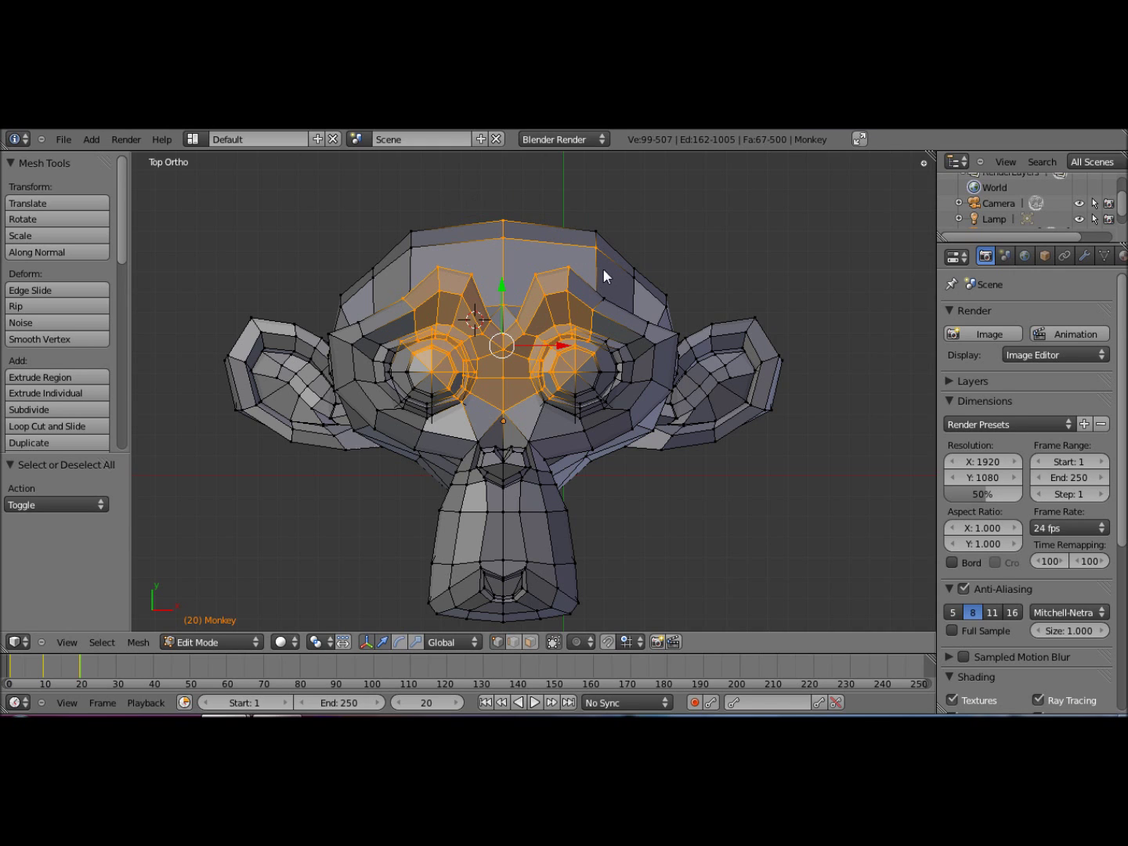
key(a)
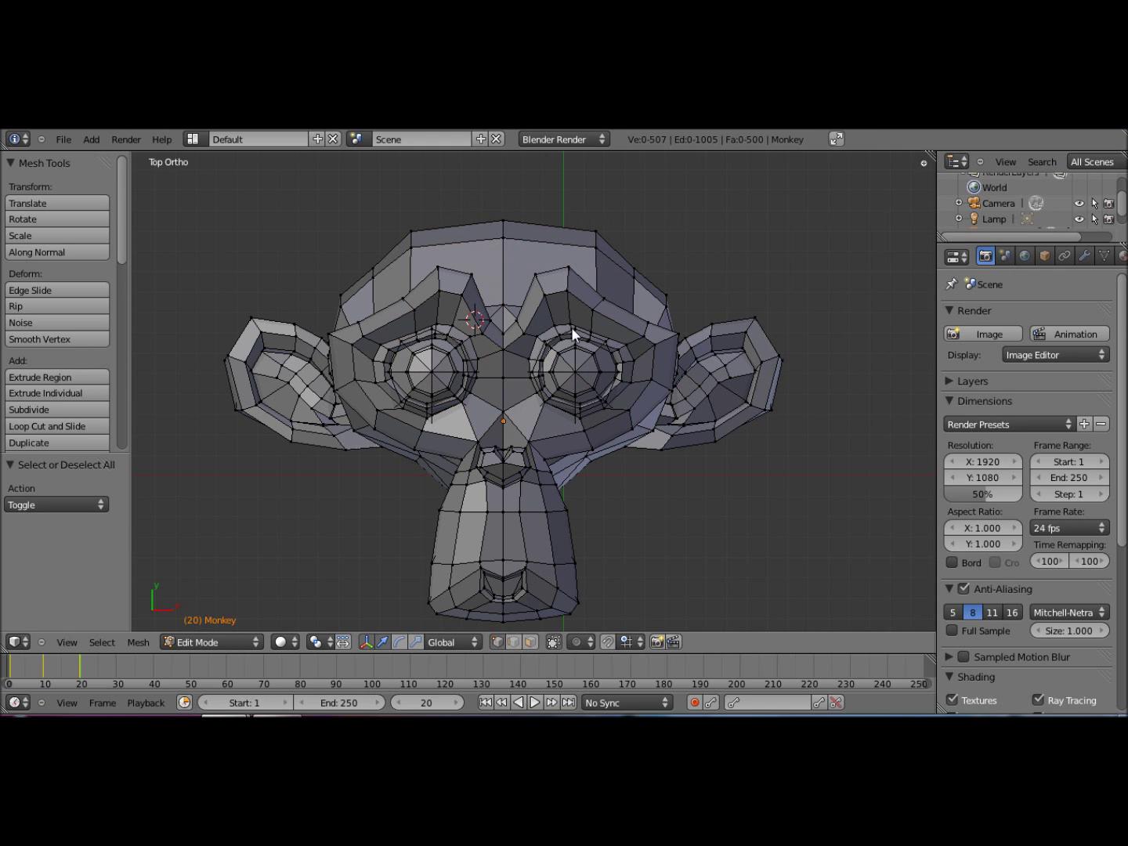
mouse_move(558, 332)
ctrl+mouse_down()
mouse_move(571, 427)
mouse_move(581, 335)
mouse_move(634, 381)
ctrl+mouse_up()
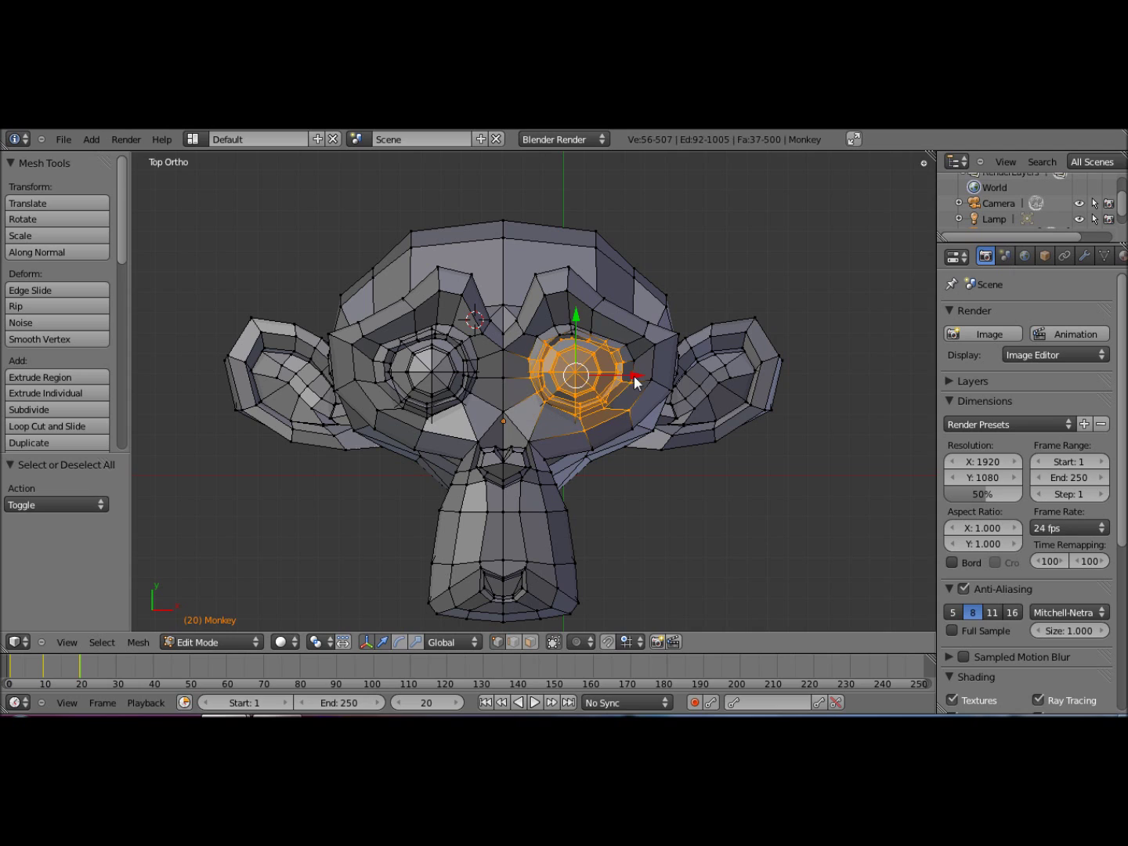
mouse_move(450, 349)
ctrl+mouse_down()
mouse_move(443, 368)
mouse_move(333, 328)
mouse_move(443, 334)
ctrl+mouse_up()
key(a)
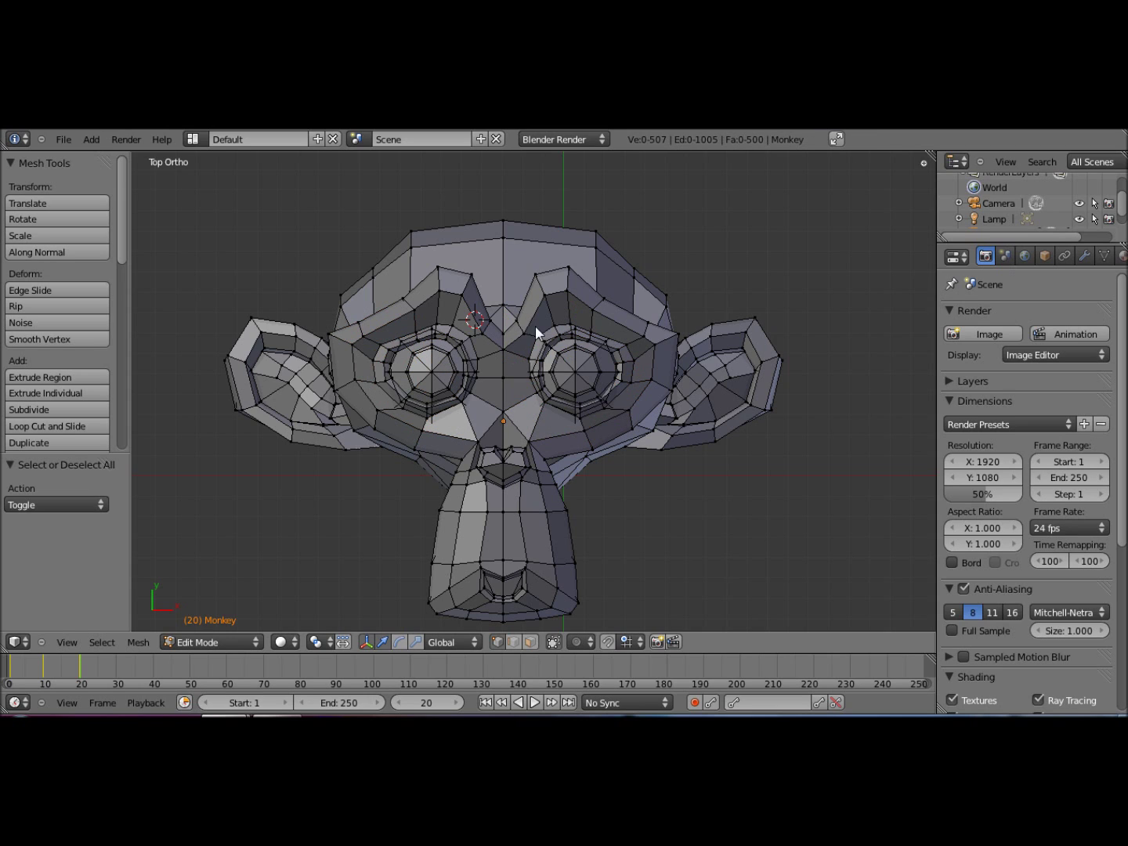
Step: Lasso-select the +X eye and nose bridge and grow the selection three times
ctrl+drag(490, 357, 635, 440)
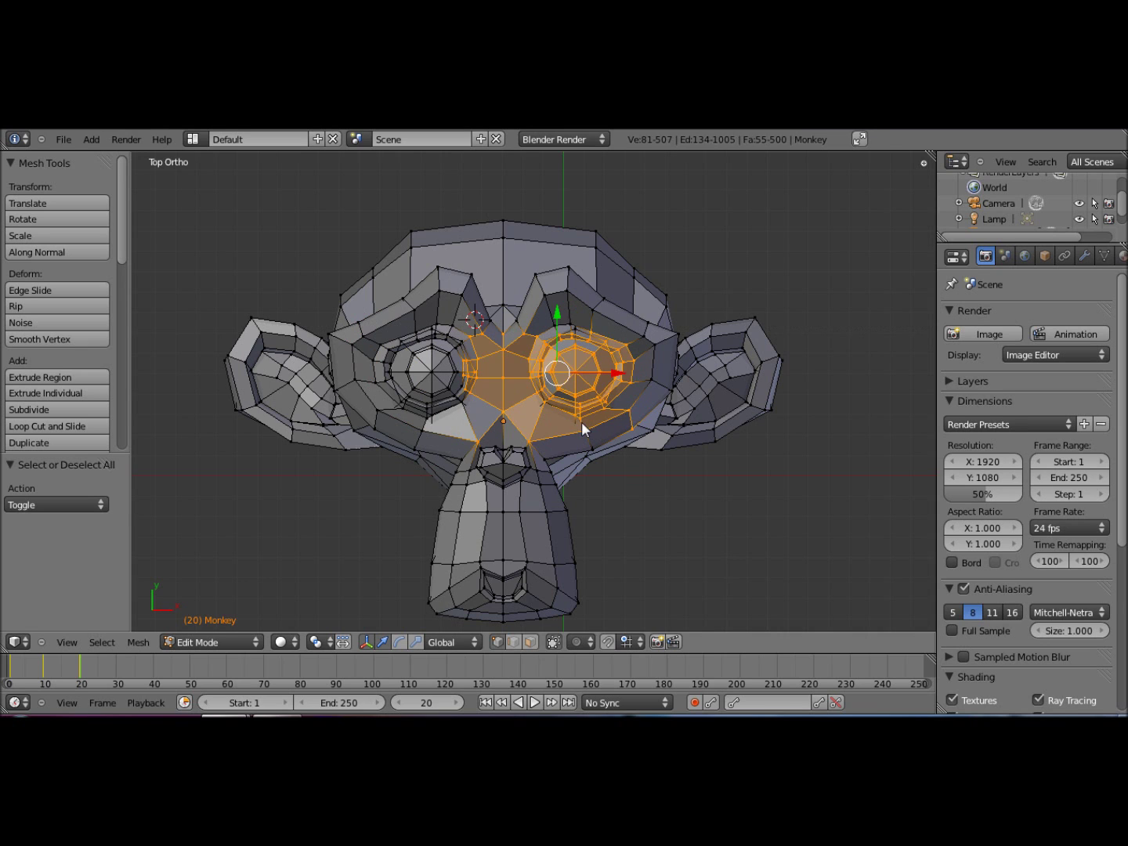
key(ctrl+KP_Add)
key(ctrl+KP_Add)
key(ctrl+KP_Add)
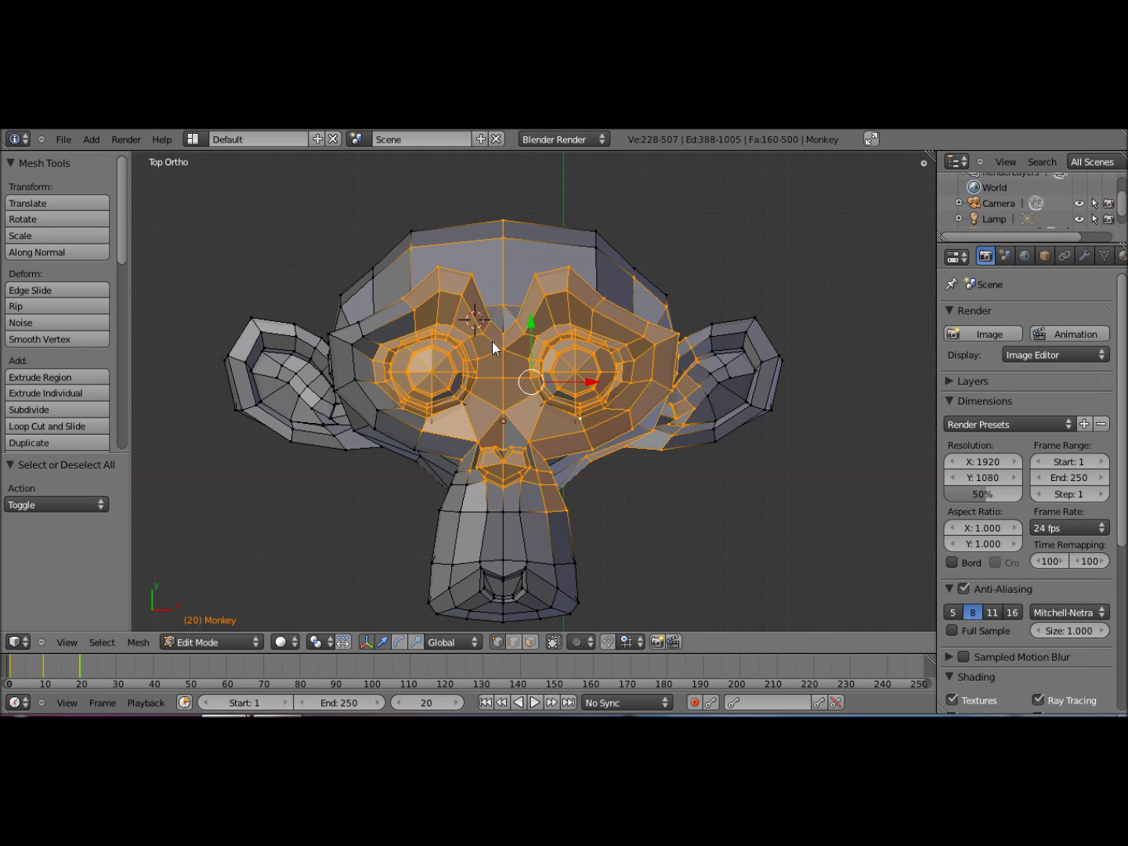
Step: Lasso the -X side of the face into the selection and clear the whole selection
mouse_move(493, 342)
ctrl+mouse_down()
mouse_move(510, 477)
mouse_move(330, 319)
mouse_move(423, 278)
mouse_move(488, 341)
ctrl+mouse_up()
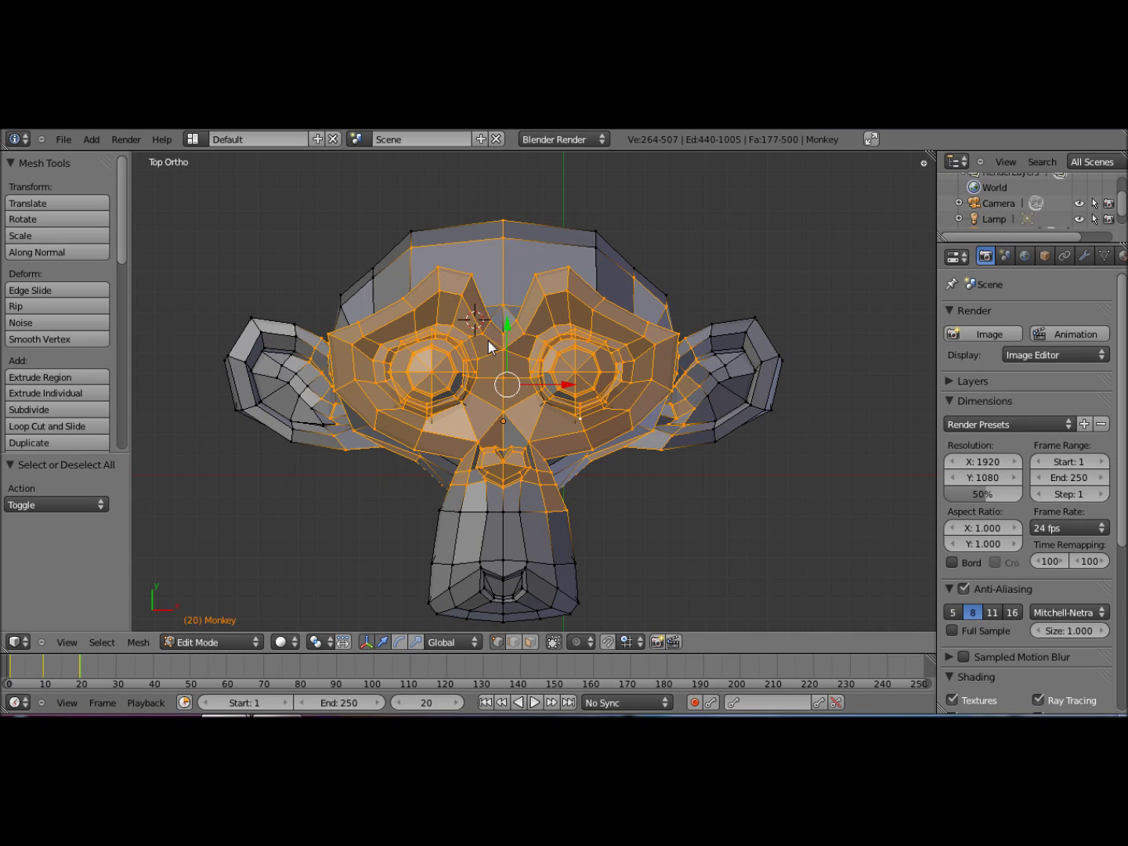
key(a)
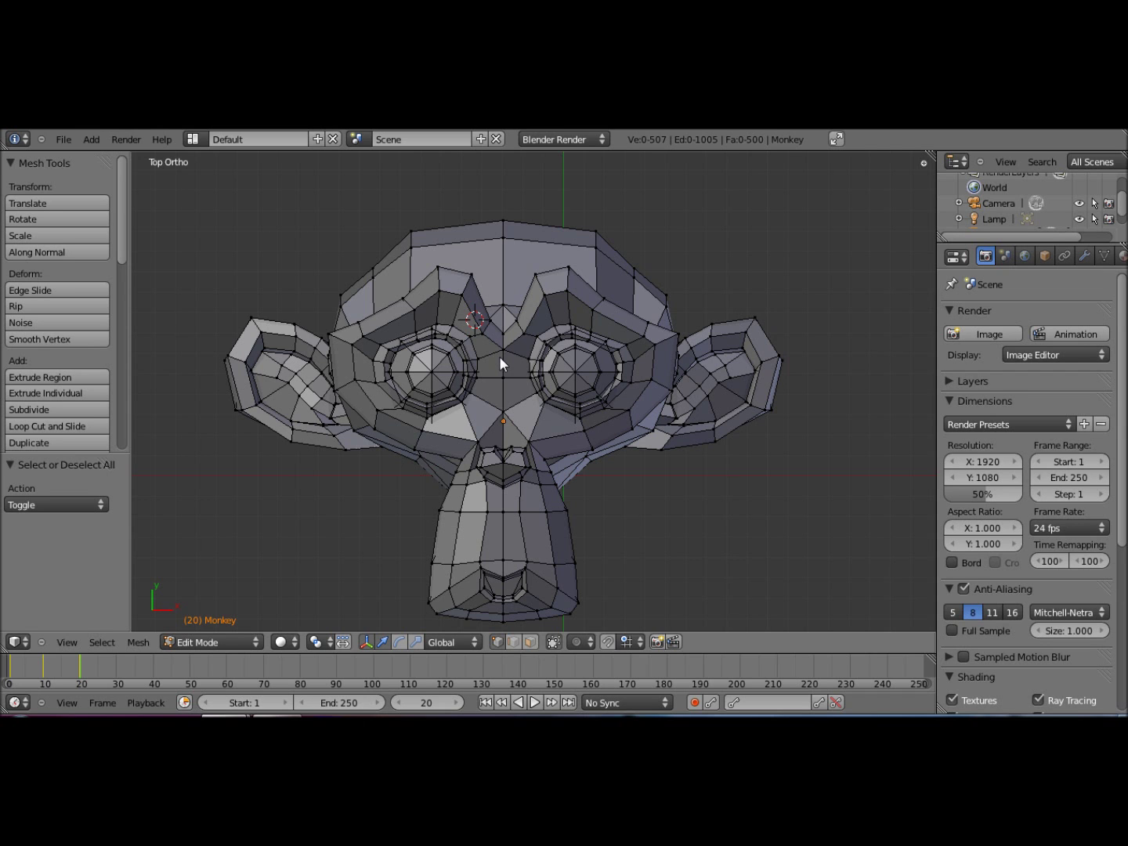
Step: Select the centre vertex of the -X eye and try to rip it
scroll(499, 356, up, 4)
mouse_move(500, 365)
shift+middle_down()
mouse_move(535, 408)
mouse_move(506, 389)
shift+middle_up()
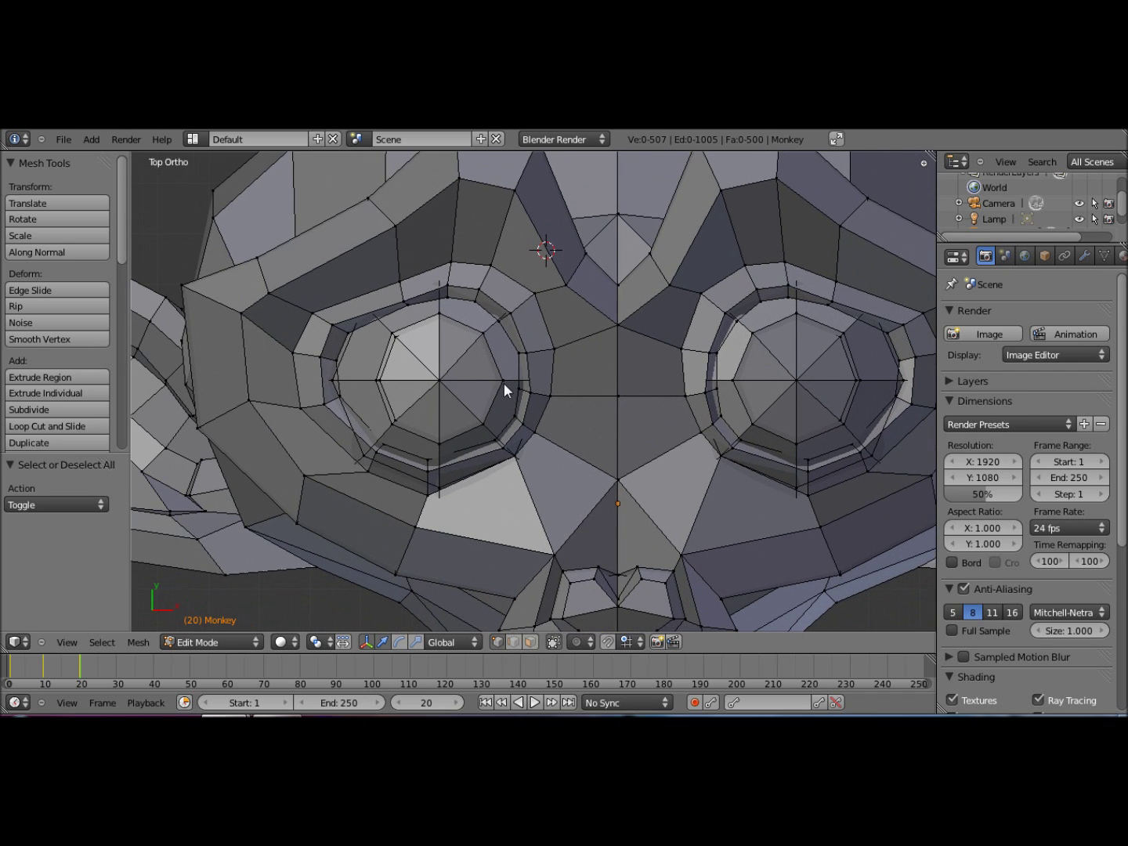
right_click(455, 362)
key(f)
scroll(510, 427, down, 2)
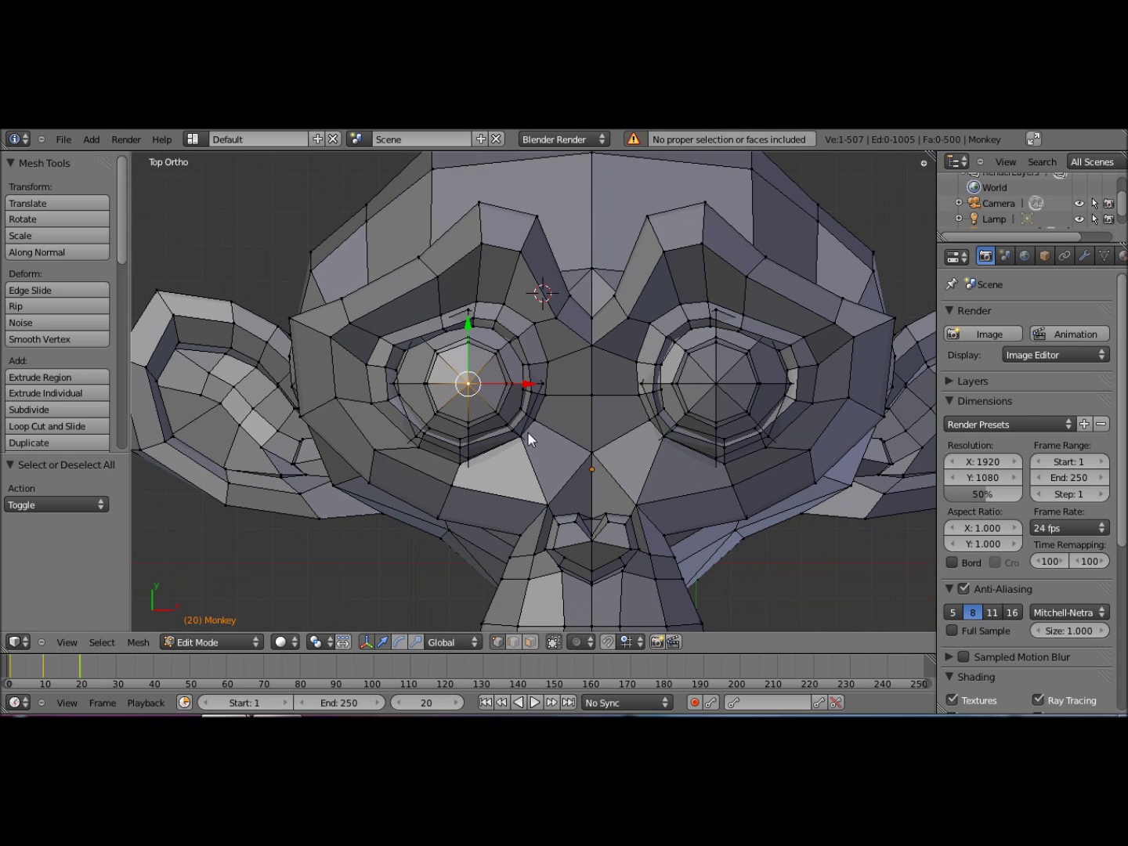
Step: Rip a vertex on the -X side of the muzzle, undo the rip and try moving the same vertex
shift+scroll(603, 292, down, 5)
scroll(596, 410, up, 2)
shift+scroll(588, 400, down, 3)
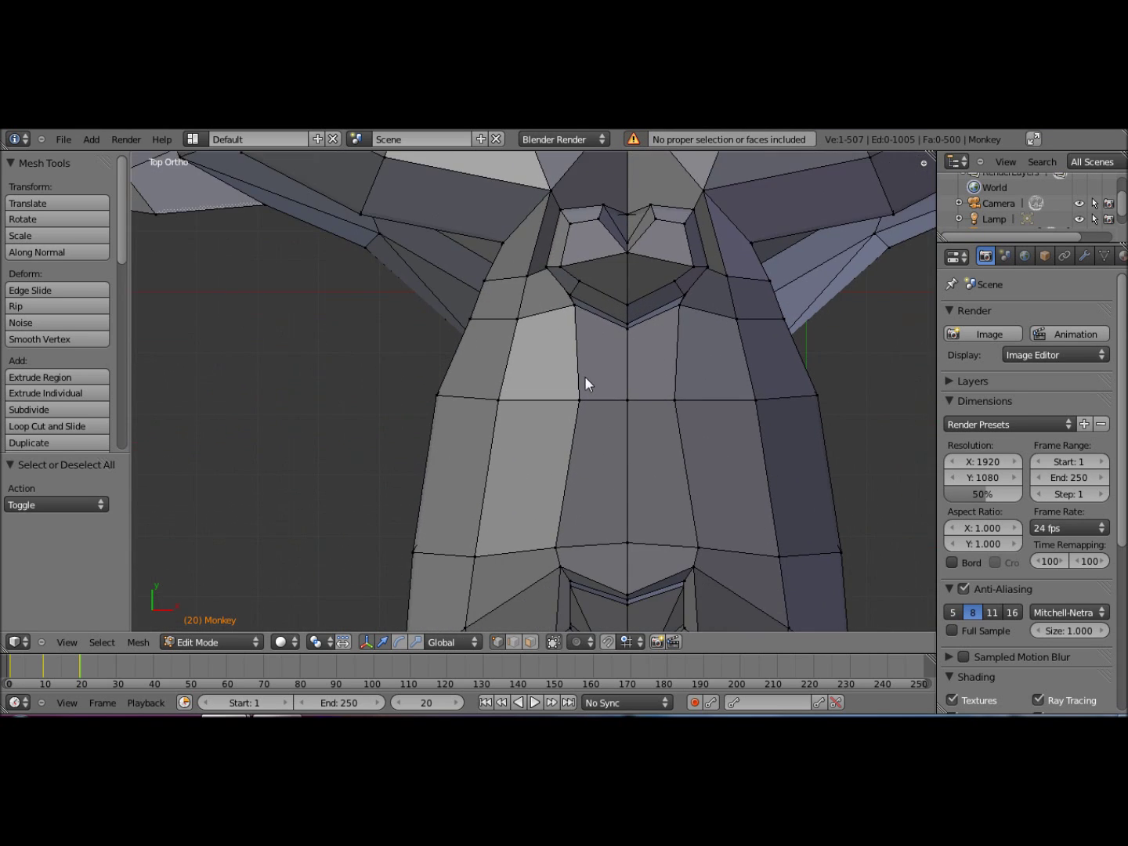
right_click(560, 391)
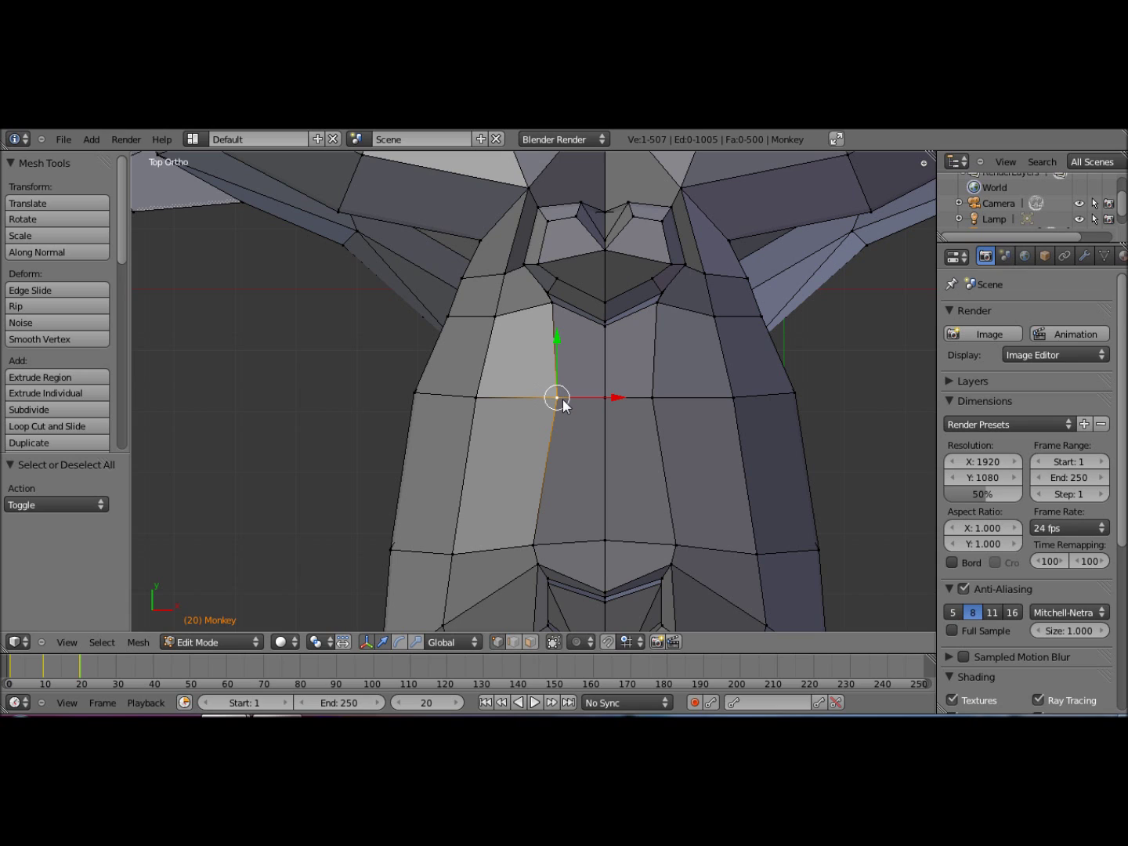
key(v)
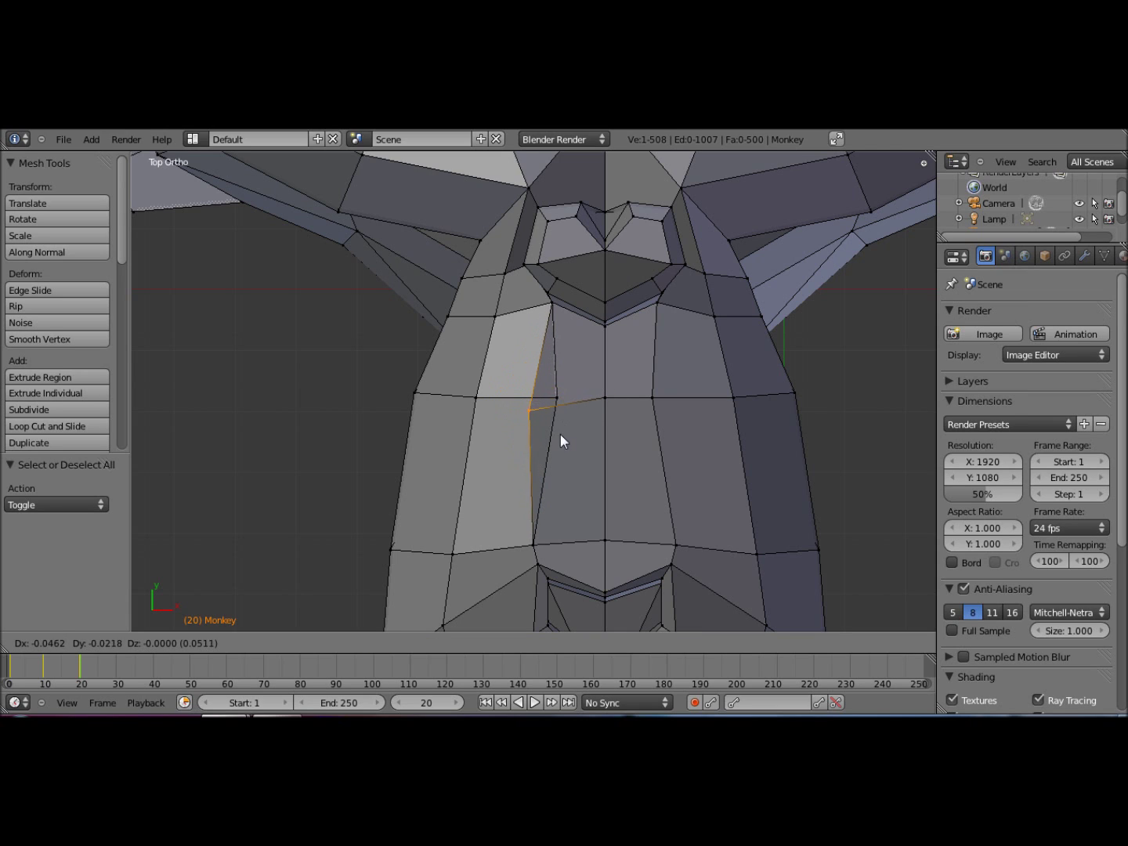
right_click(508, 391)
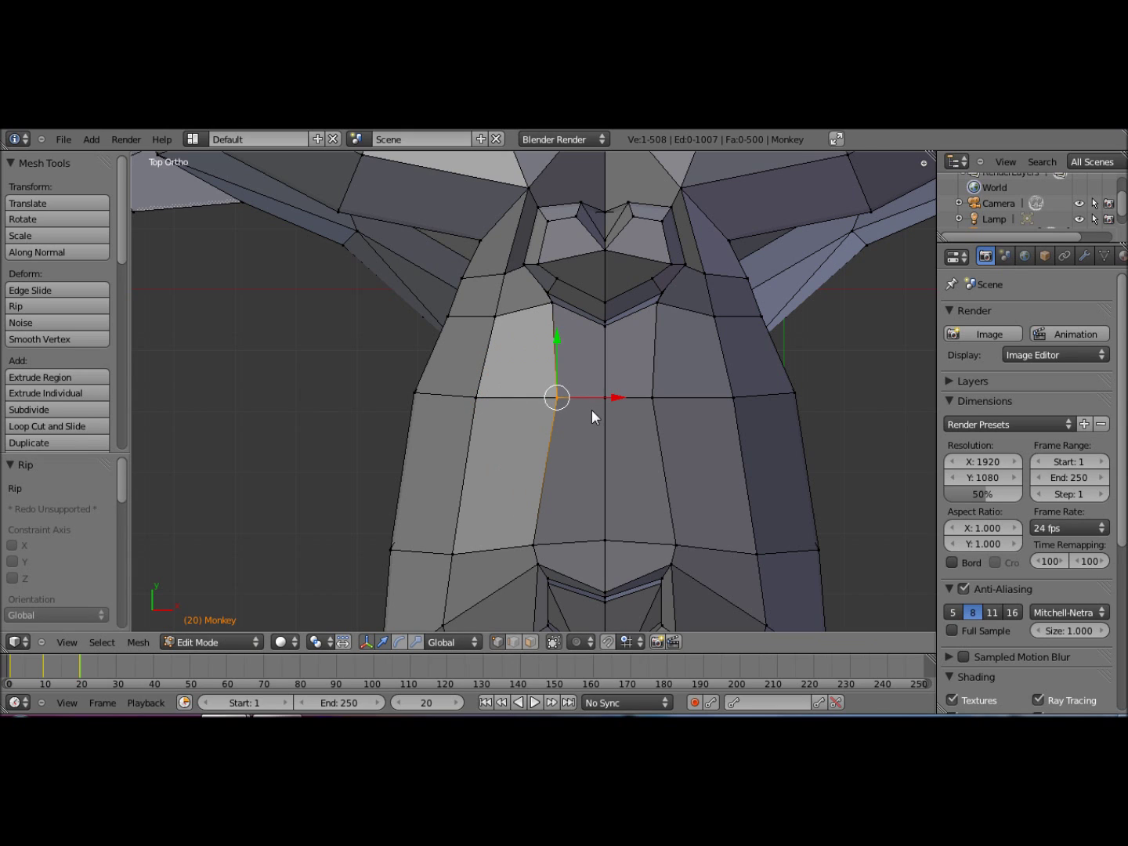
key(ctrl+z)
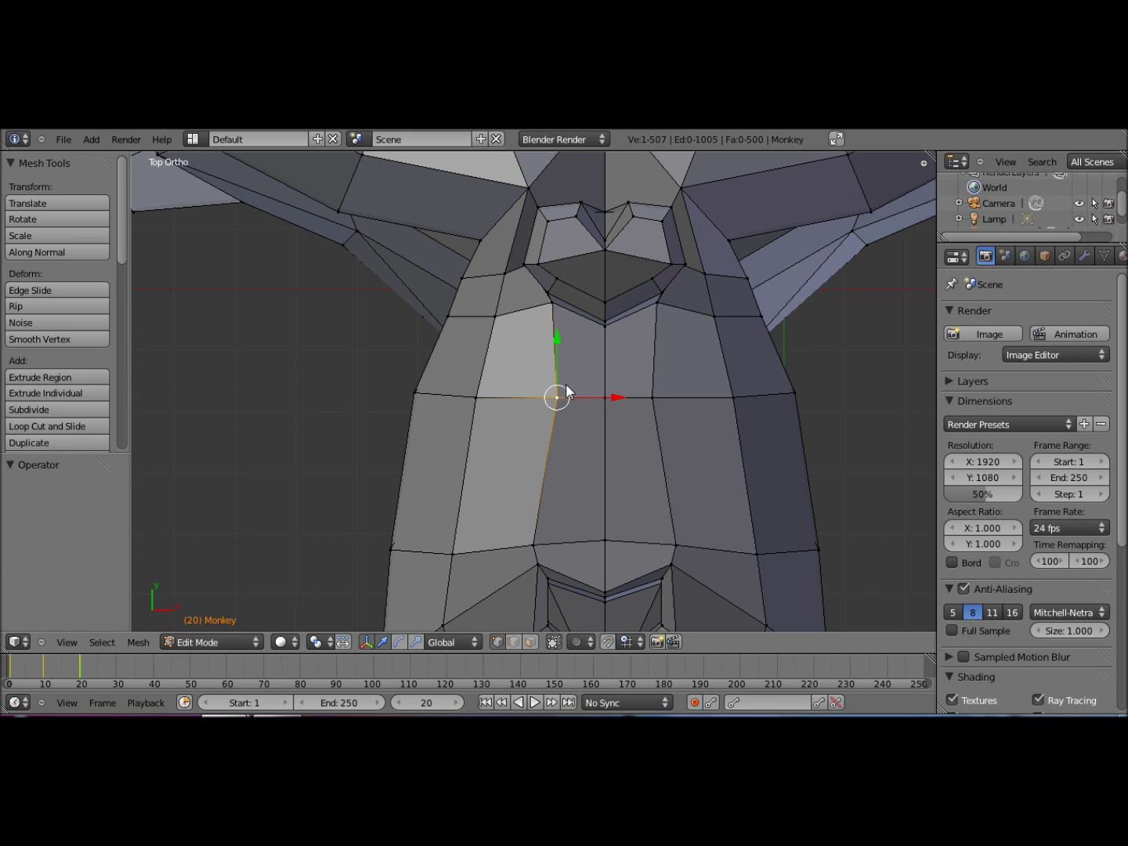
key(g)
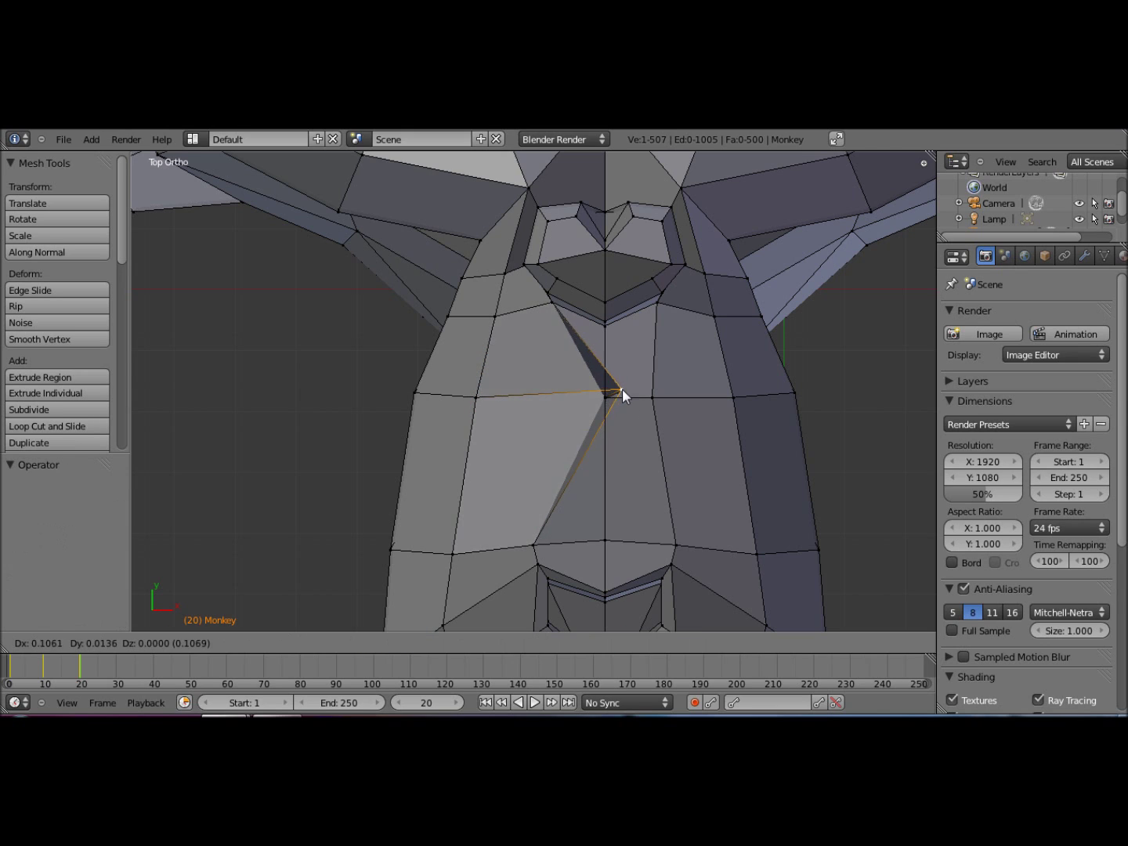
right_click(639, 384)
Step: Leave Edit Mode and reload the start-up file
key(ctrl+n)
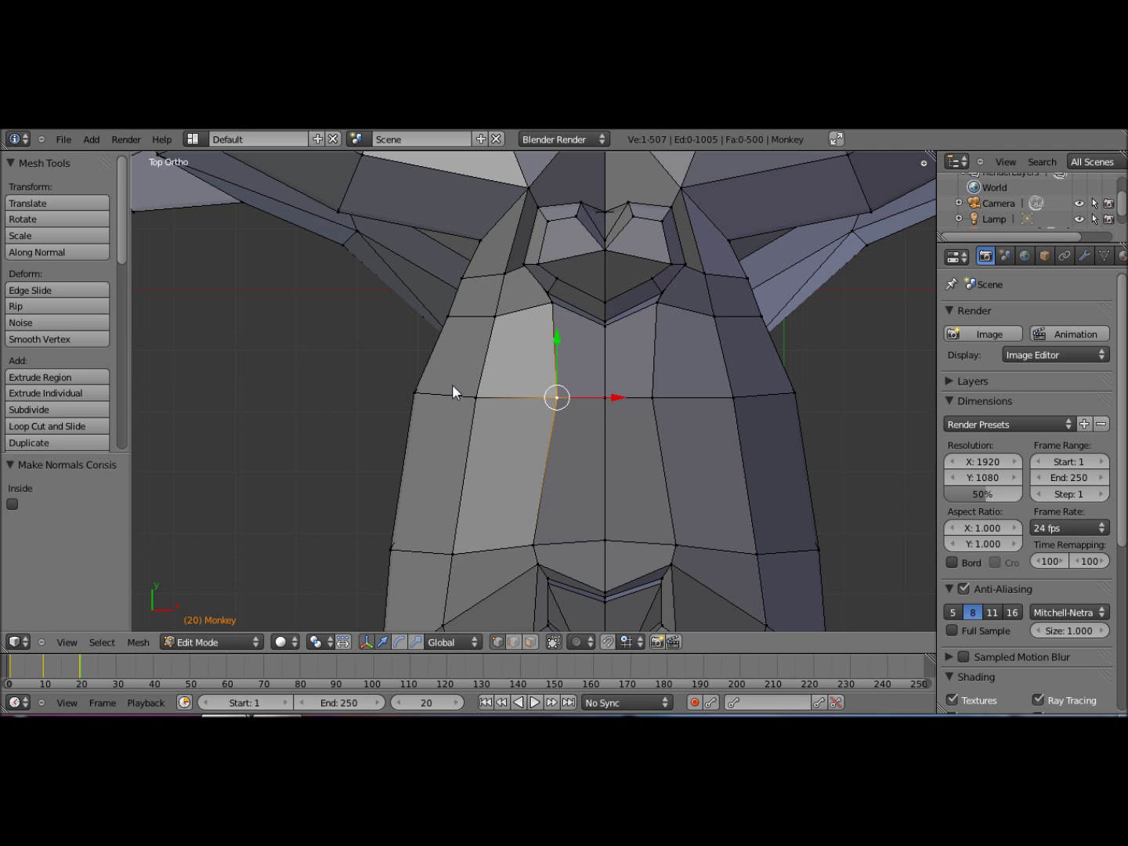
key(Tab)
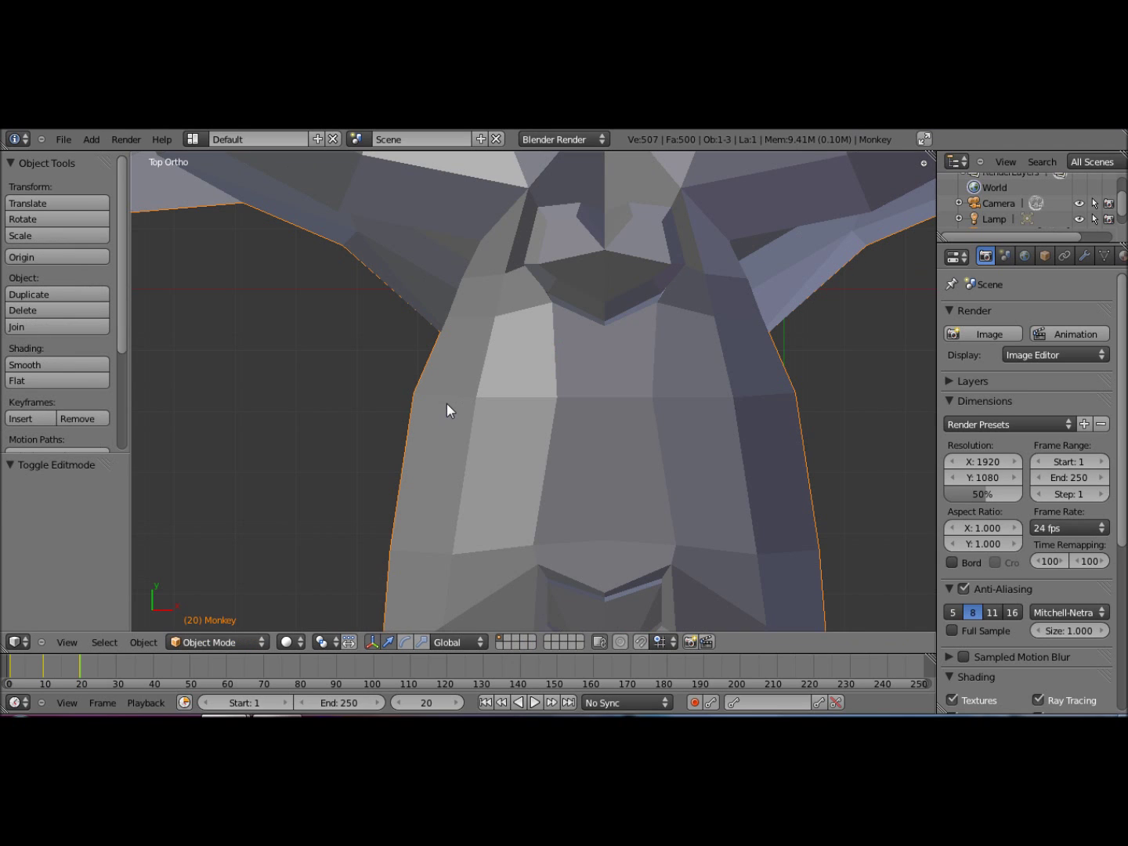
key(ctrl+n)
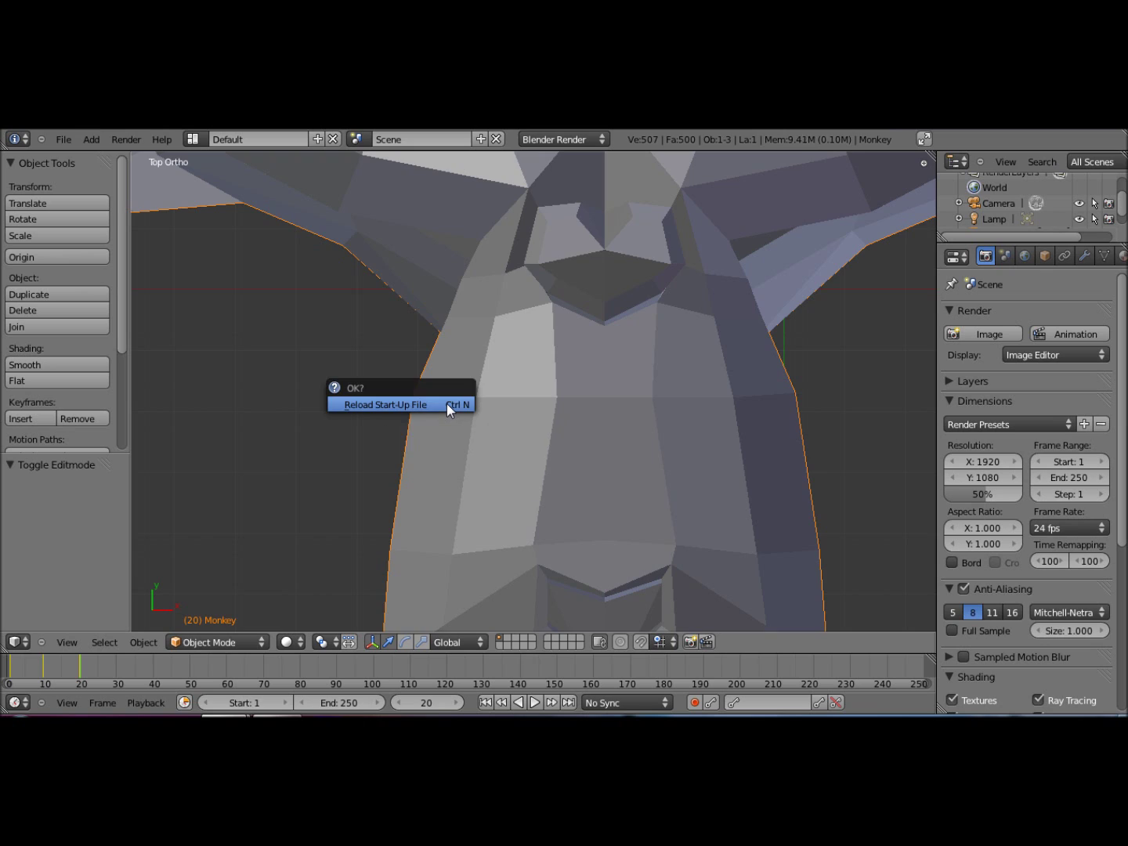
click(447, 404)
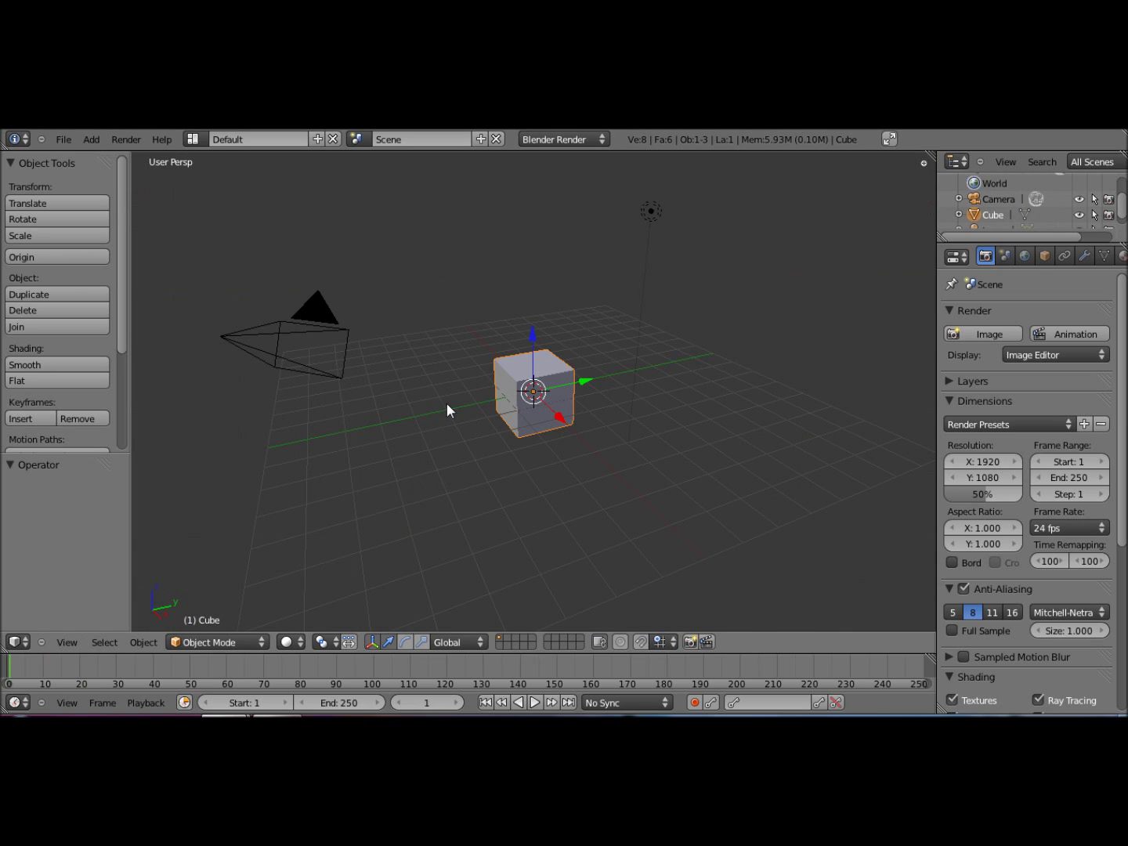
Step: Delete the default cube and add a monkey mesh in its place
key(x)
click(448, 403)
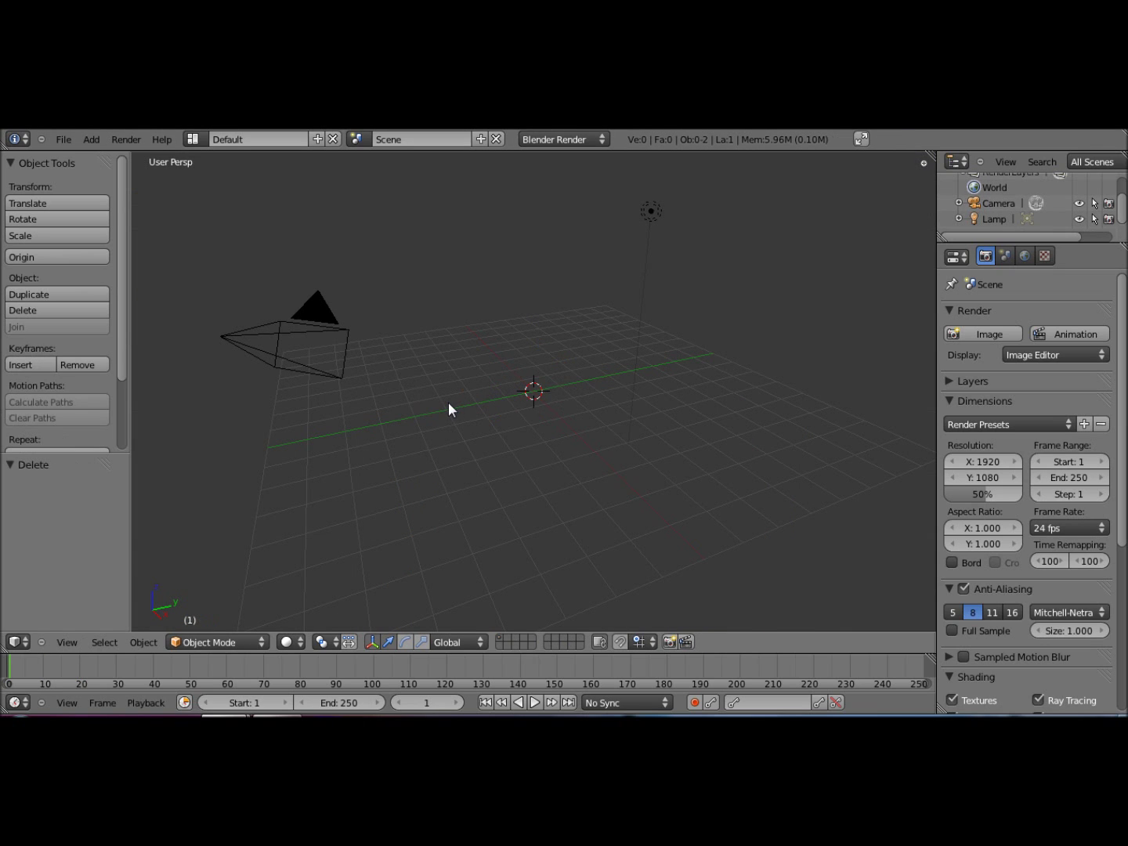
key(shift+a)
mouse_move(447, 404)
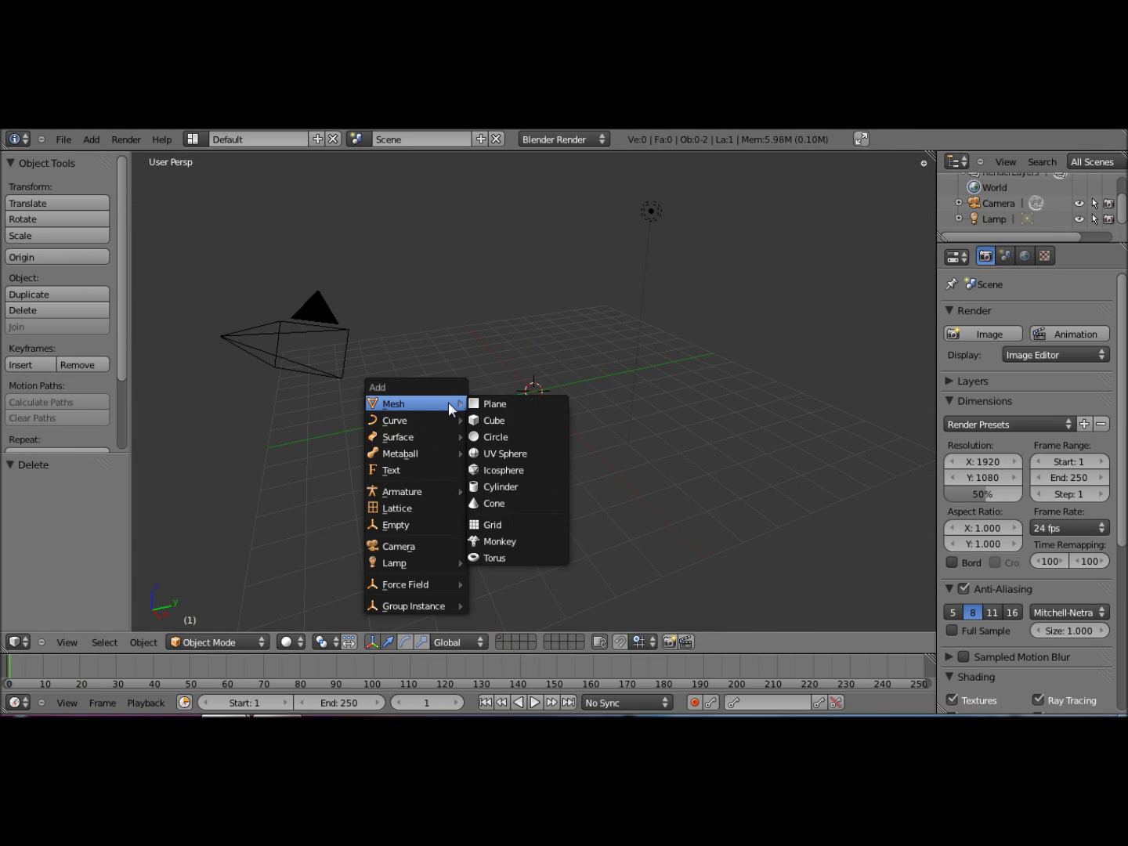
click(522, 539)
Step: Enter Edit Mode on the monkey in top orthographic view and clear the vertex selection
middle_drag(461, 406, 474, 531)
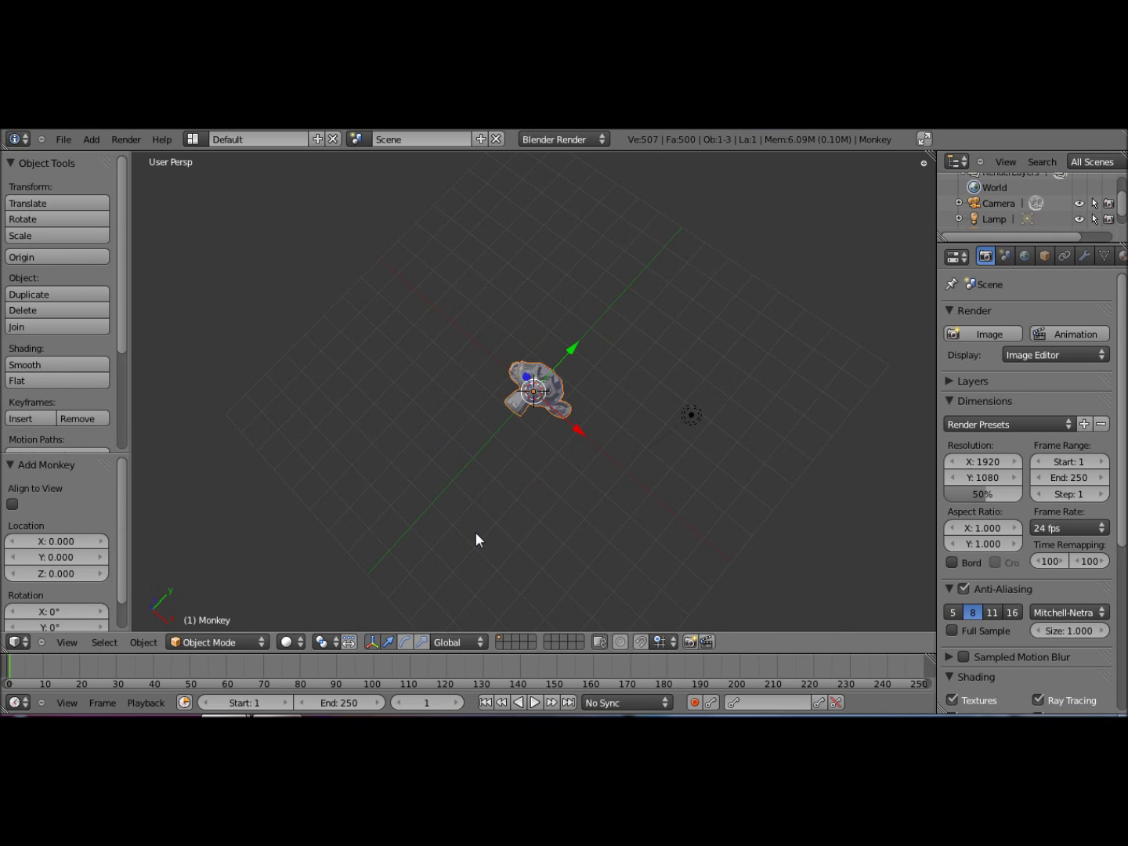
key(KP_7)
scroll(489, 453, up, 6)
key(Tab)
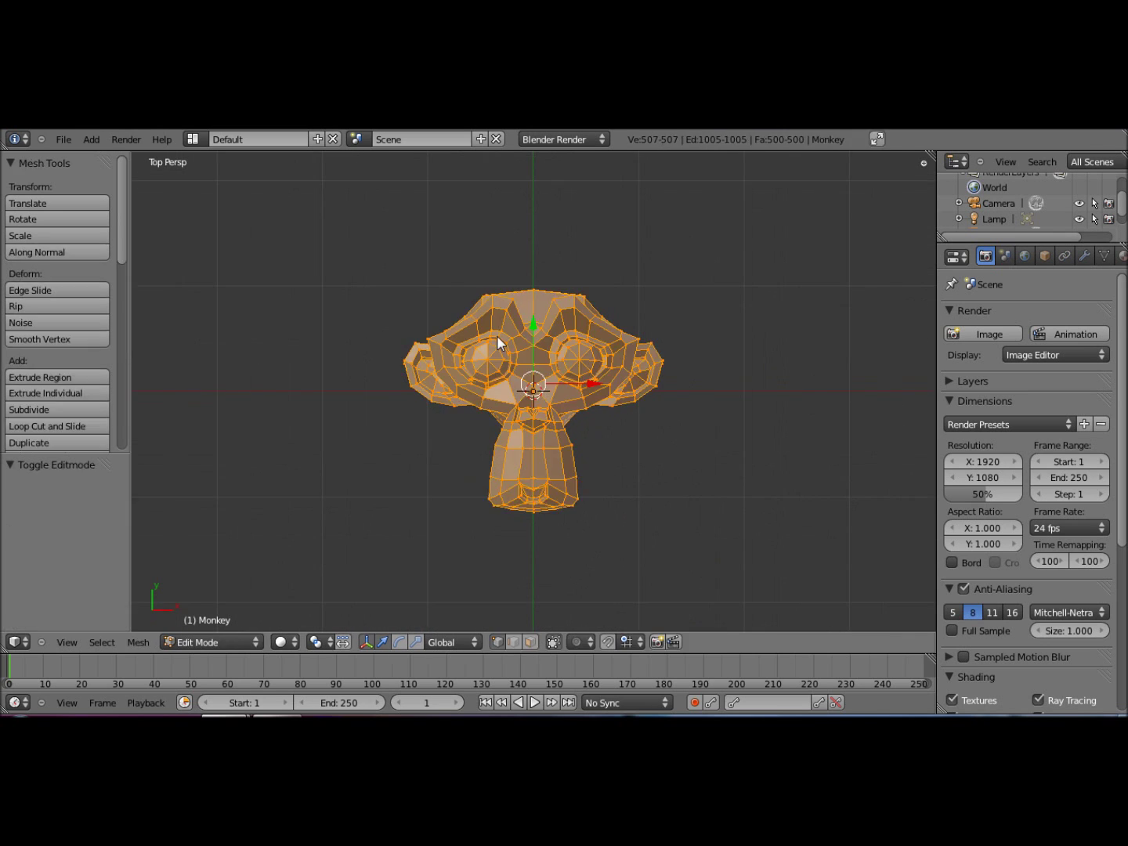
scroll(498, 336, up, 7)
key(a)
scroll(505, 421, down, 4)
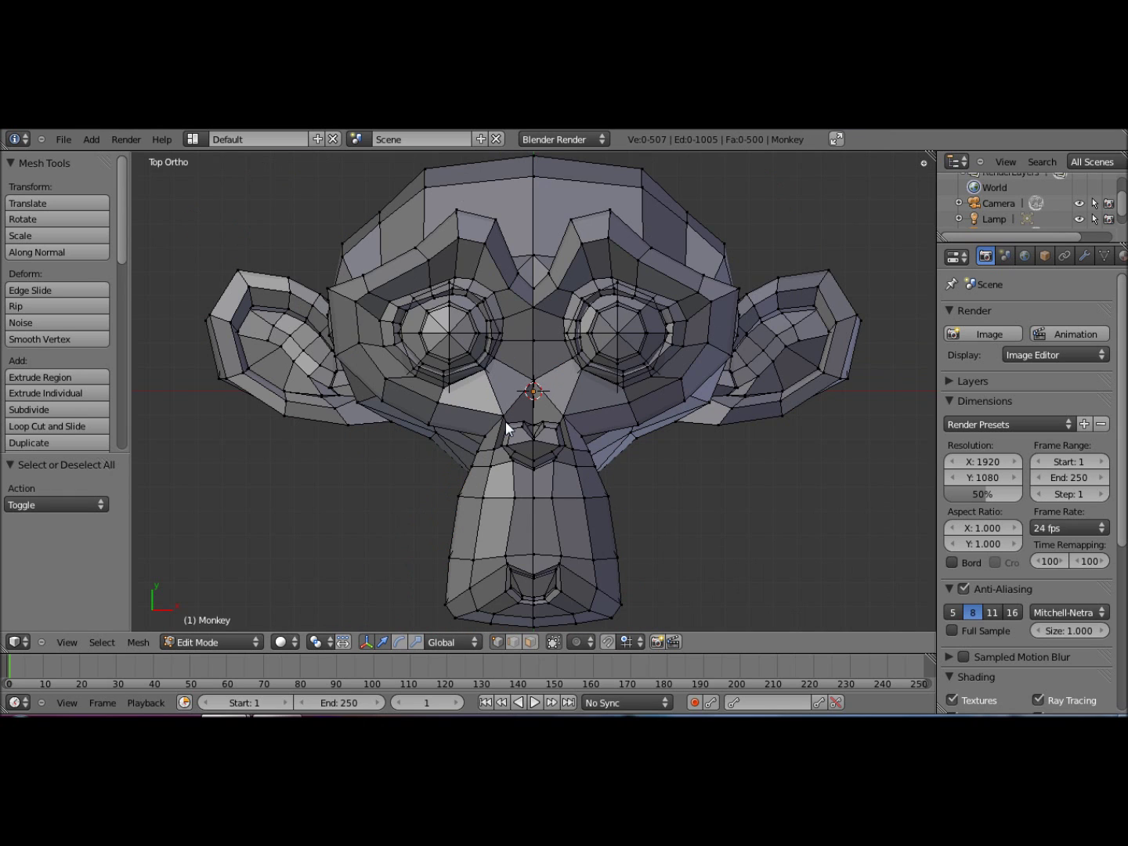
Step: Select the vertex just on the -X side of the muzzle's centre line and try moving it
shift+middle_drag(509, 483, 512, 397)
key(KP_5)
scroll(510, 346, up, 4)
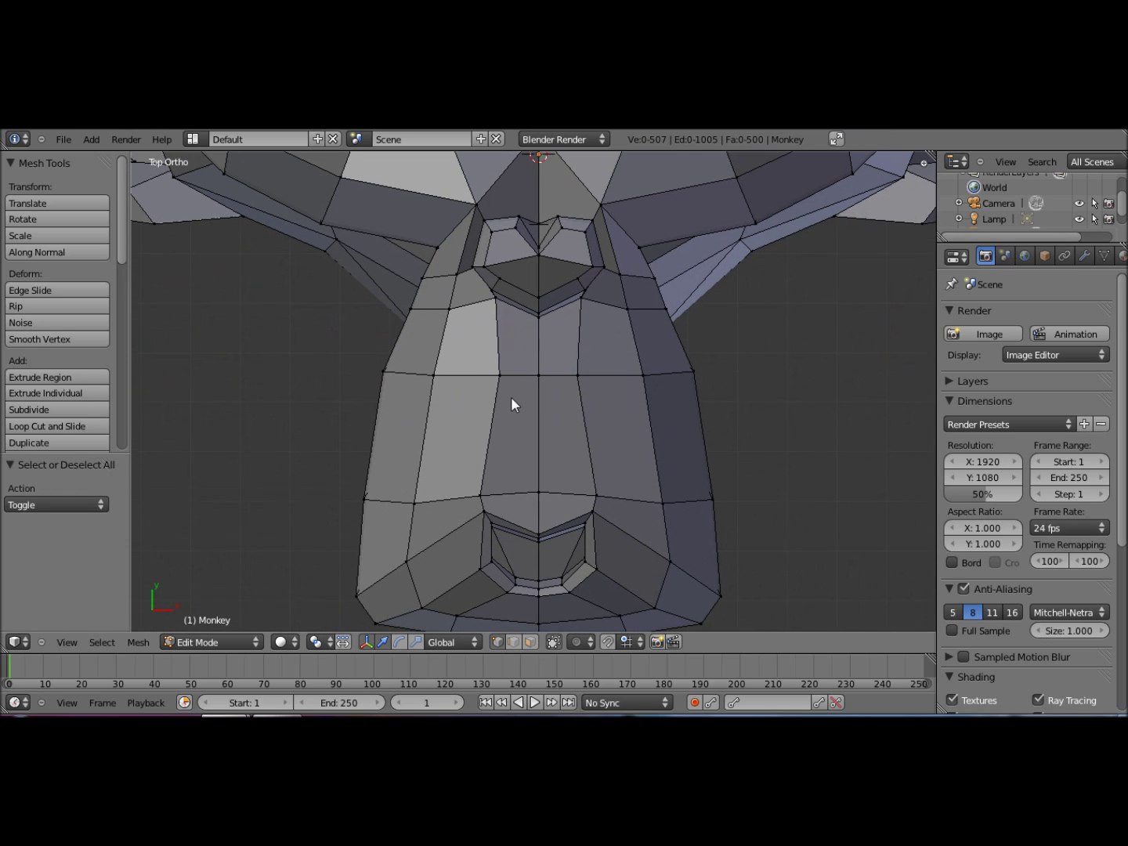
right_click(500, 376)
key(g)
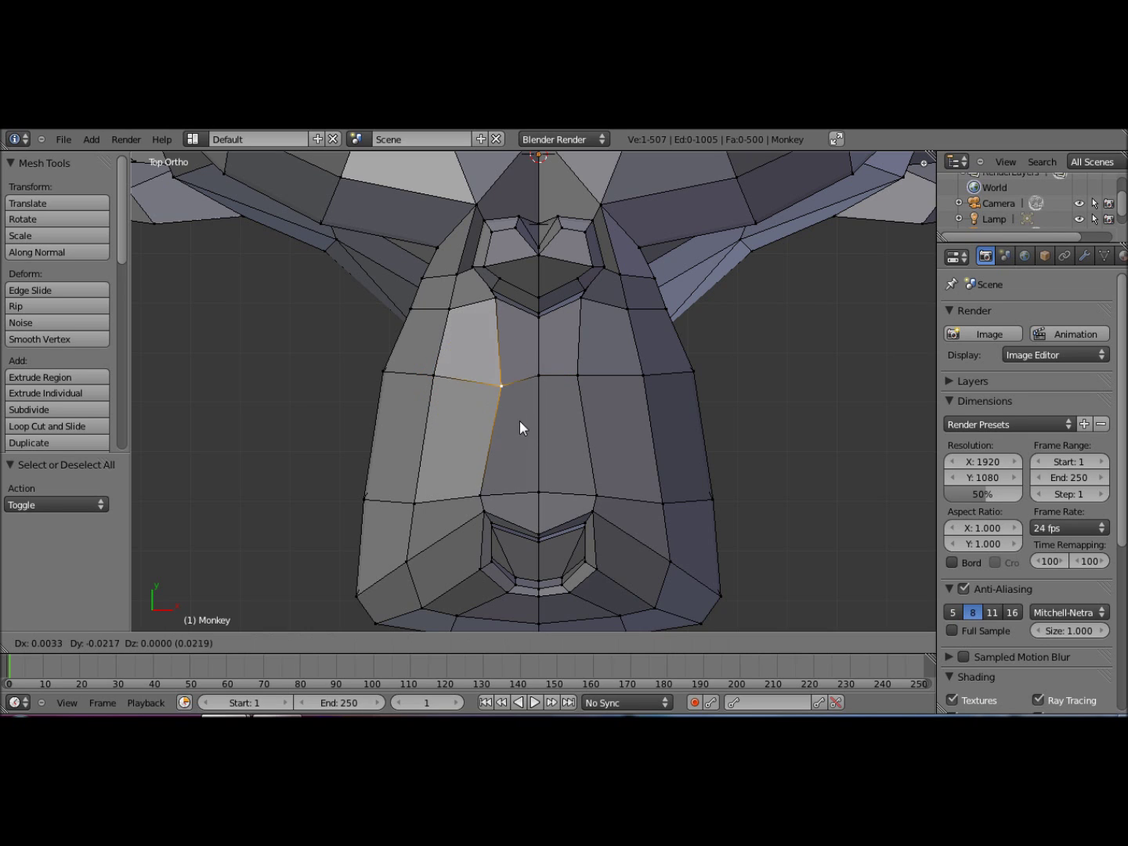
key(Escape)
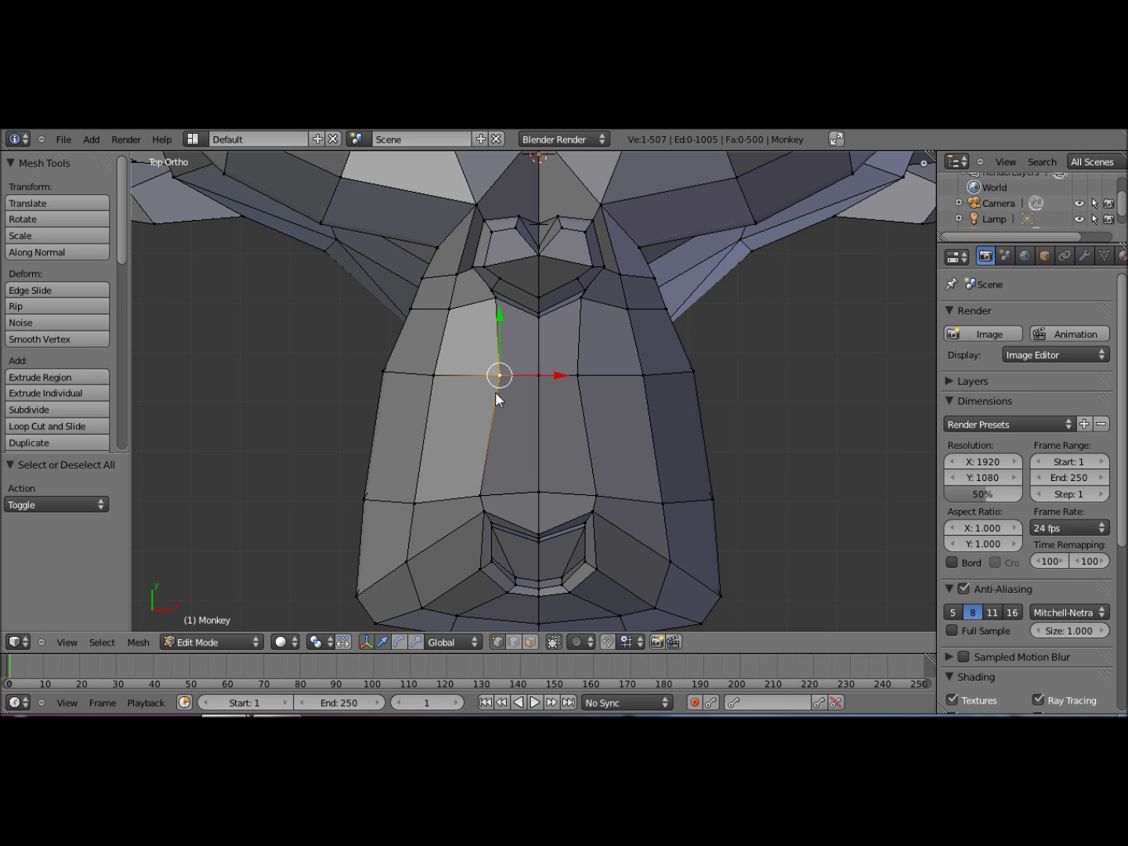
Step: Rip the selected muzzle vertex towards the centre line, pull the opposite side of the gap outward and undo both changes
key(v)
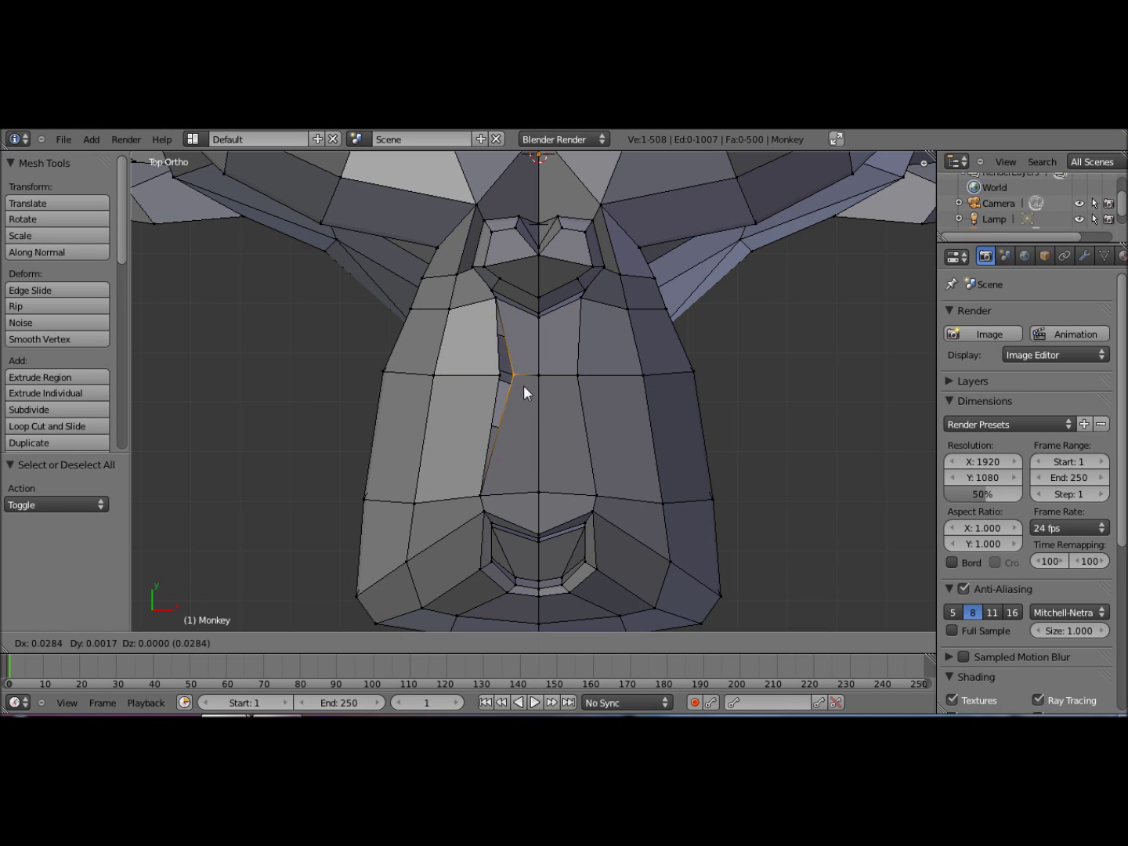
click(521, 385)
key(g)
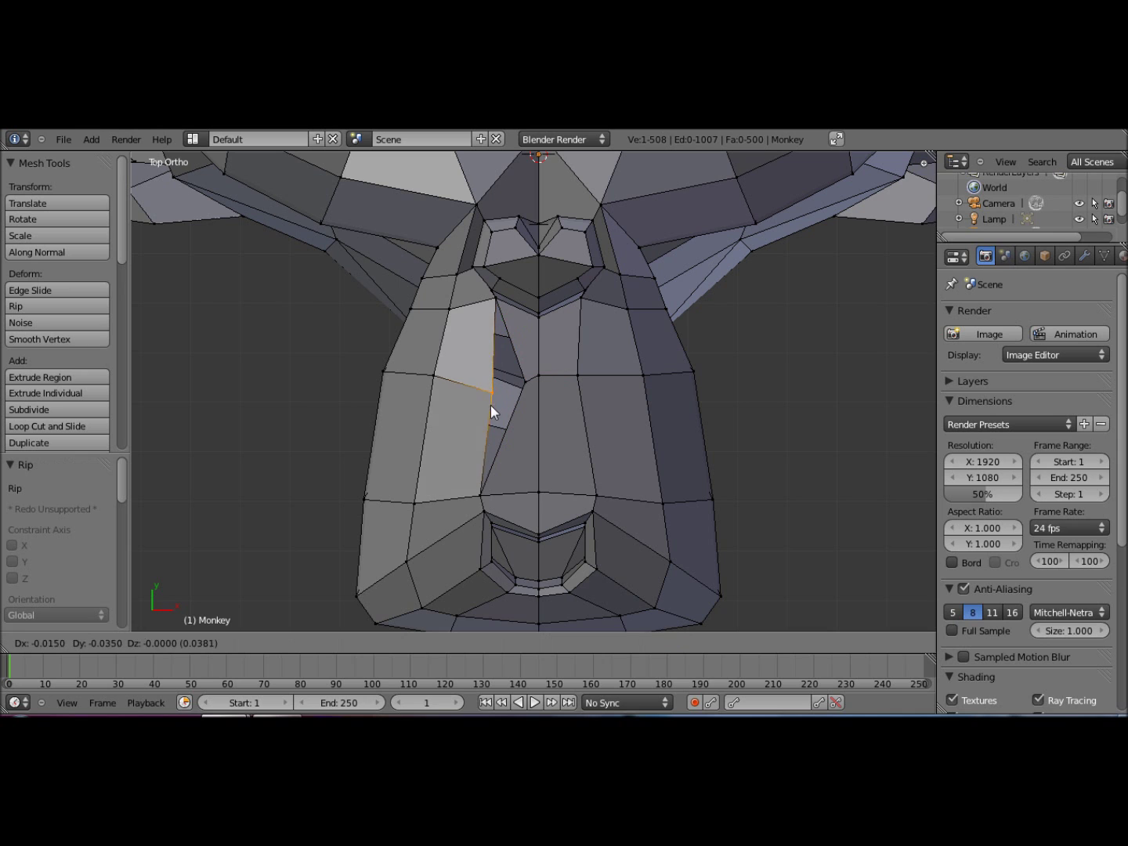
click(484, 390)
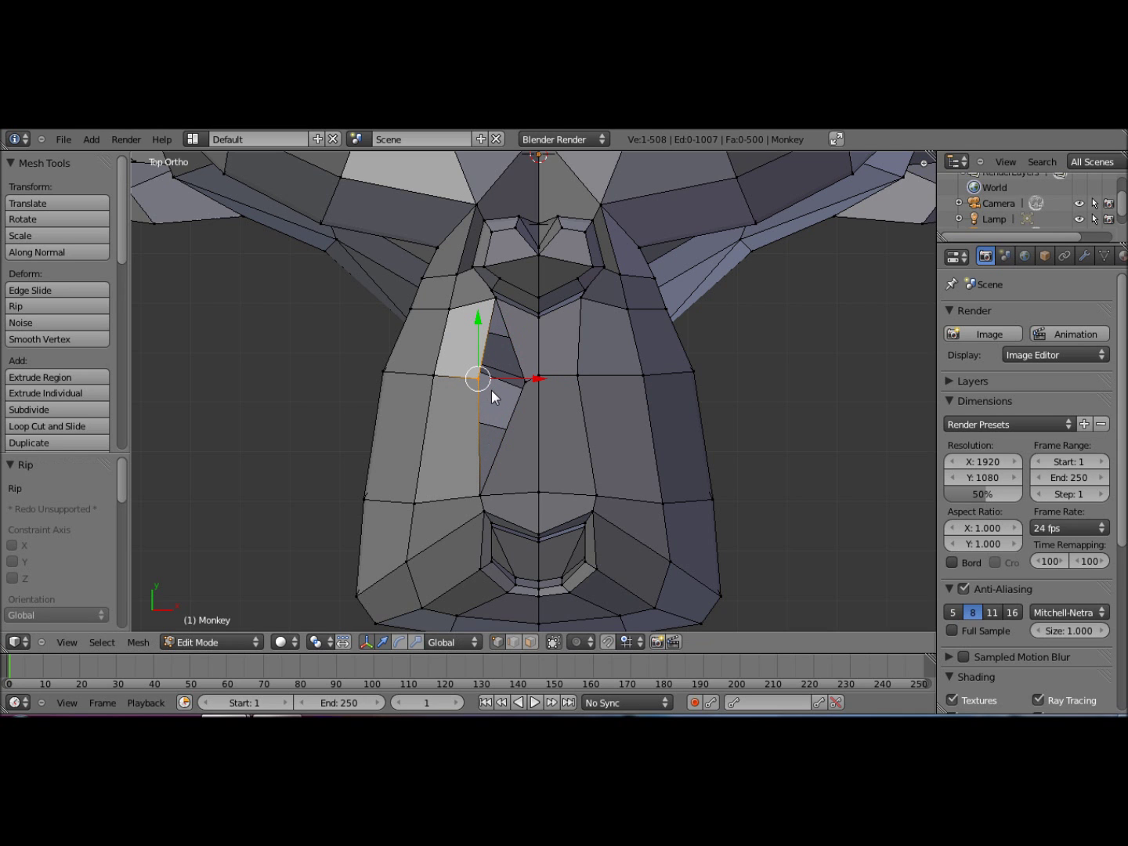
mouse_move(492, 390)
middle_down()
mouse_move(466, 397)
mouse_move(503, 388)
middle_up()
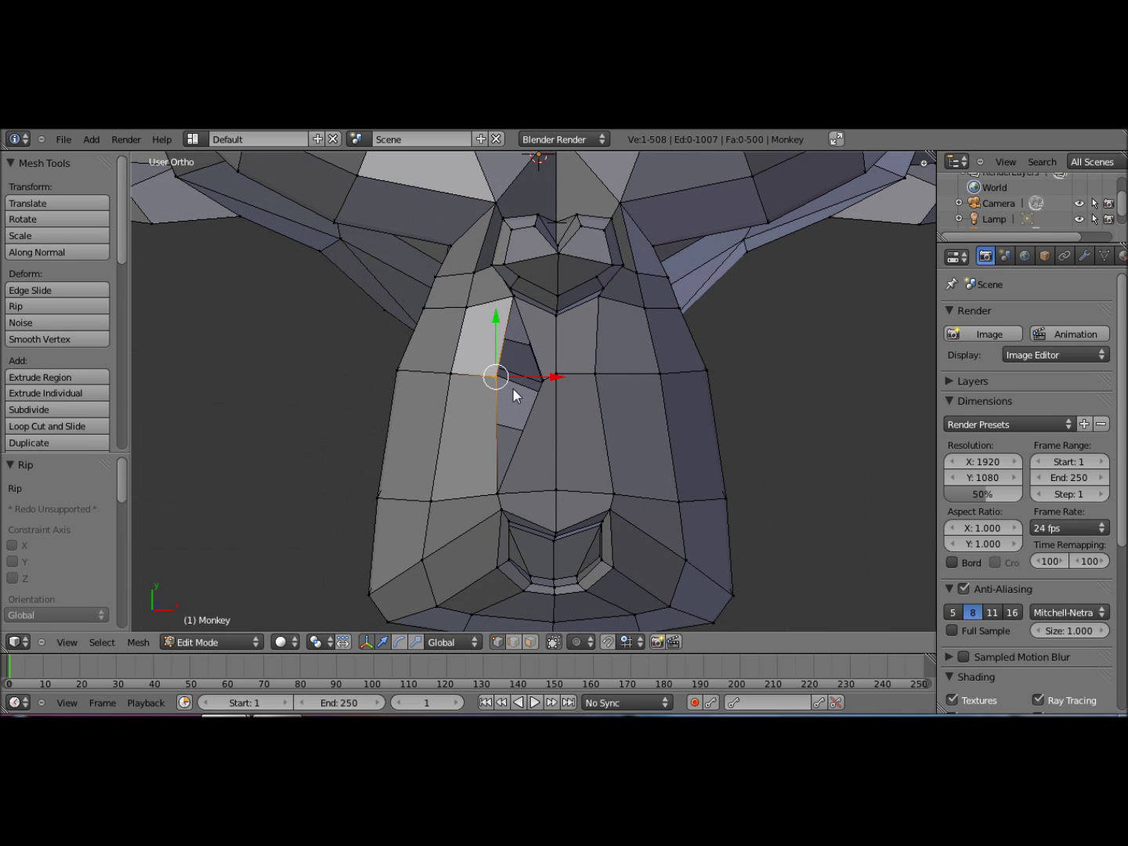
key(ctrl+z)
key(ctrl+z)
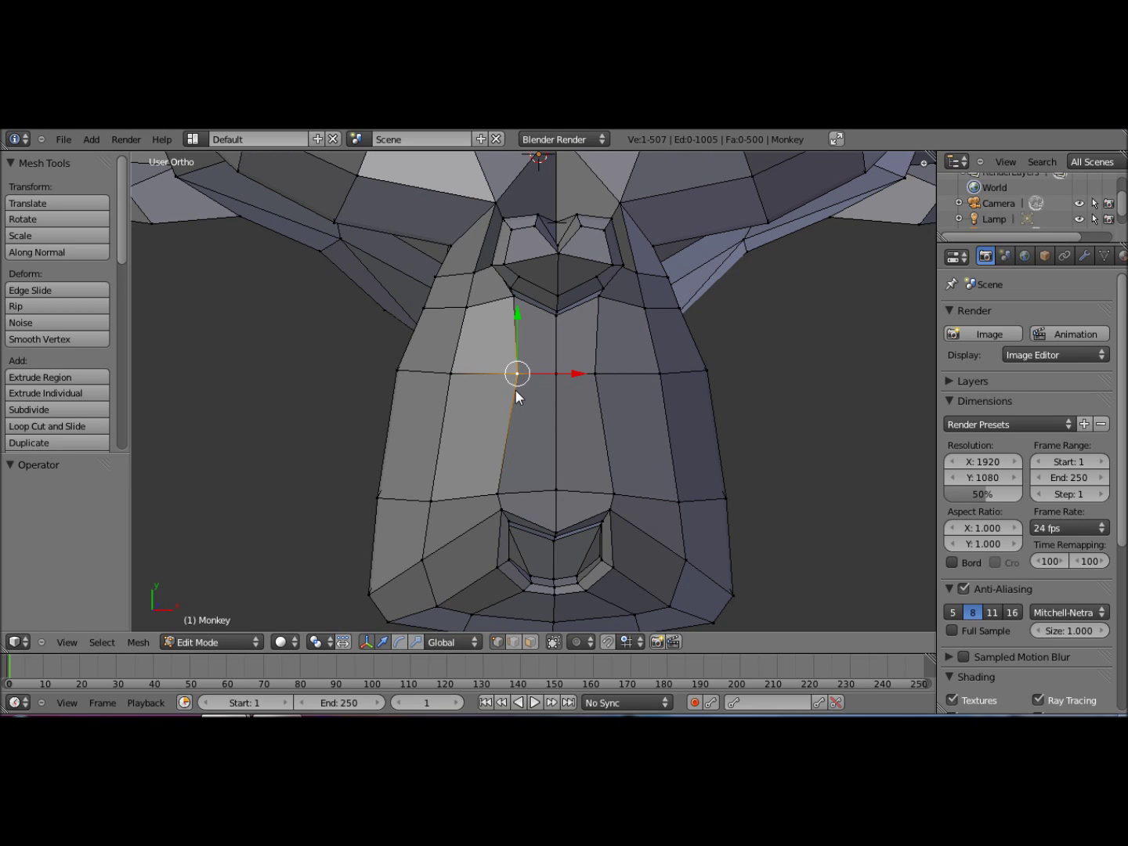
Step: Rip the muzzle vertex repeatedly in different directions, cancelling the moves and undoing the rips
key(v)
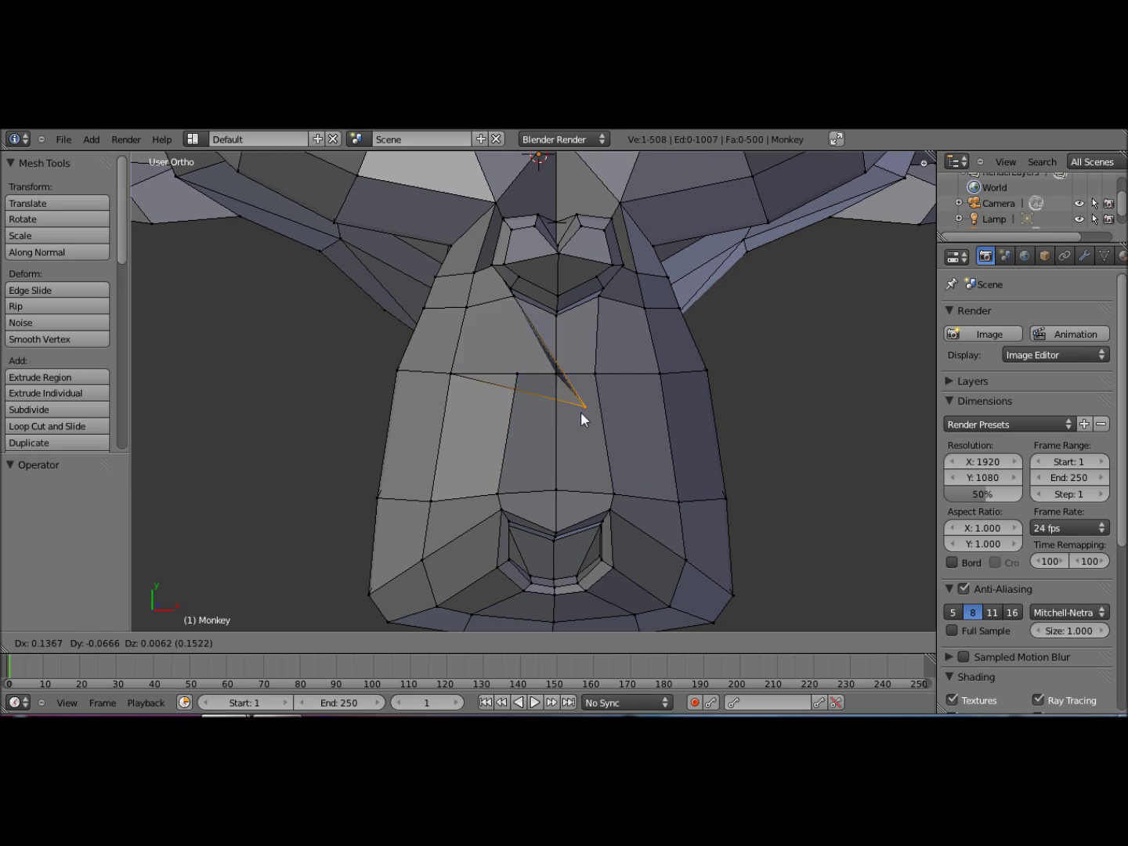
right_click(532, 328)
key(ctrl+z)
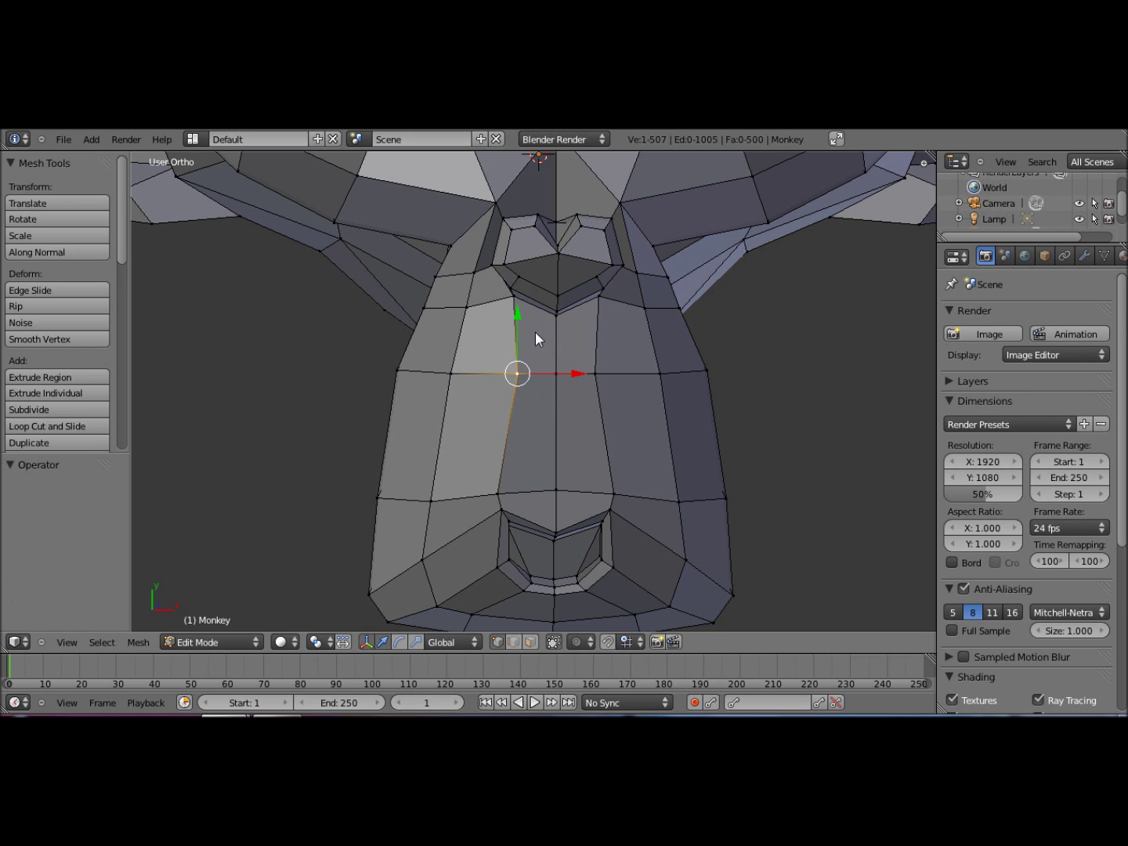
key(v)
right_click(491, 377)
key(v)
right_click(472, 377)
key(ctrl+z)
key(v)
right_click(589, 391)
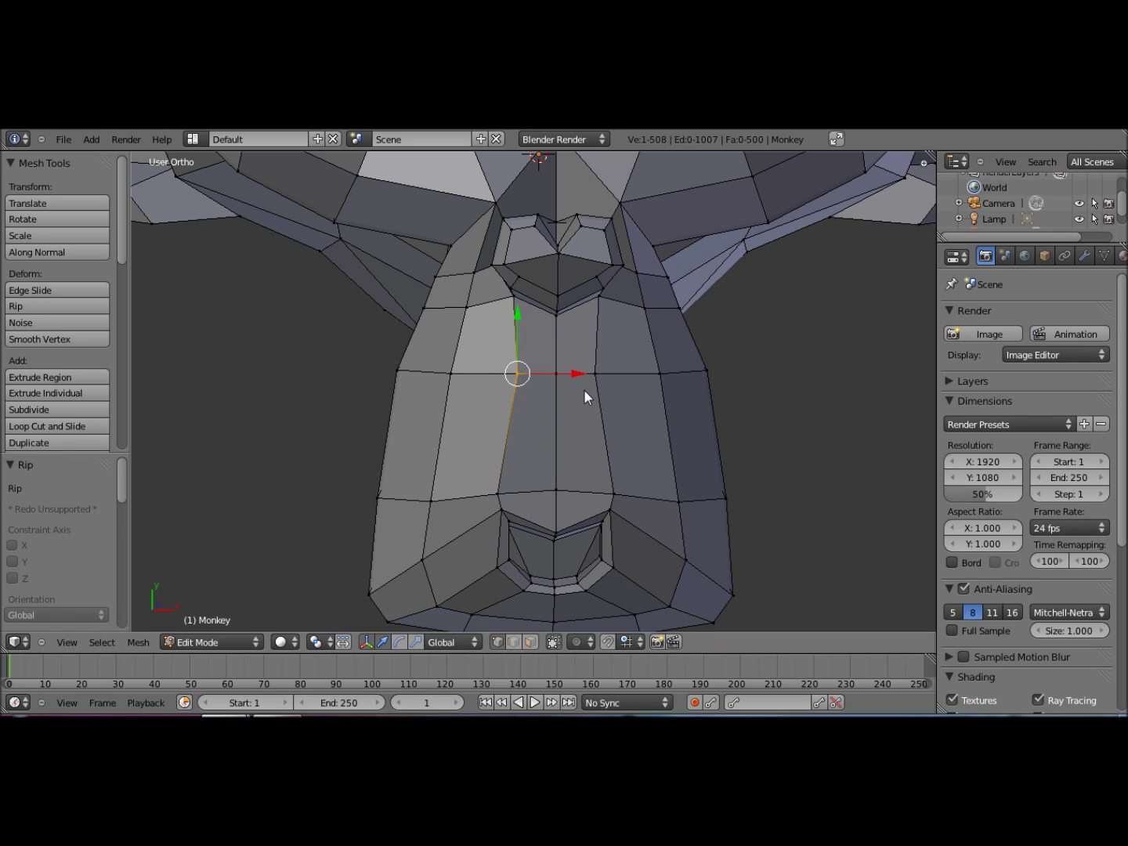
key(ctrl+z)
key(v)
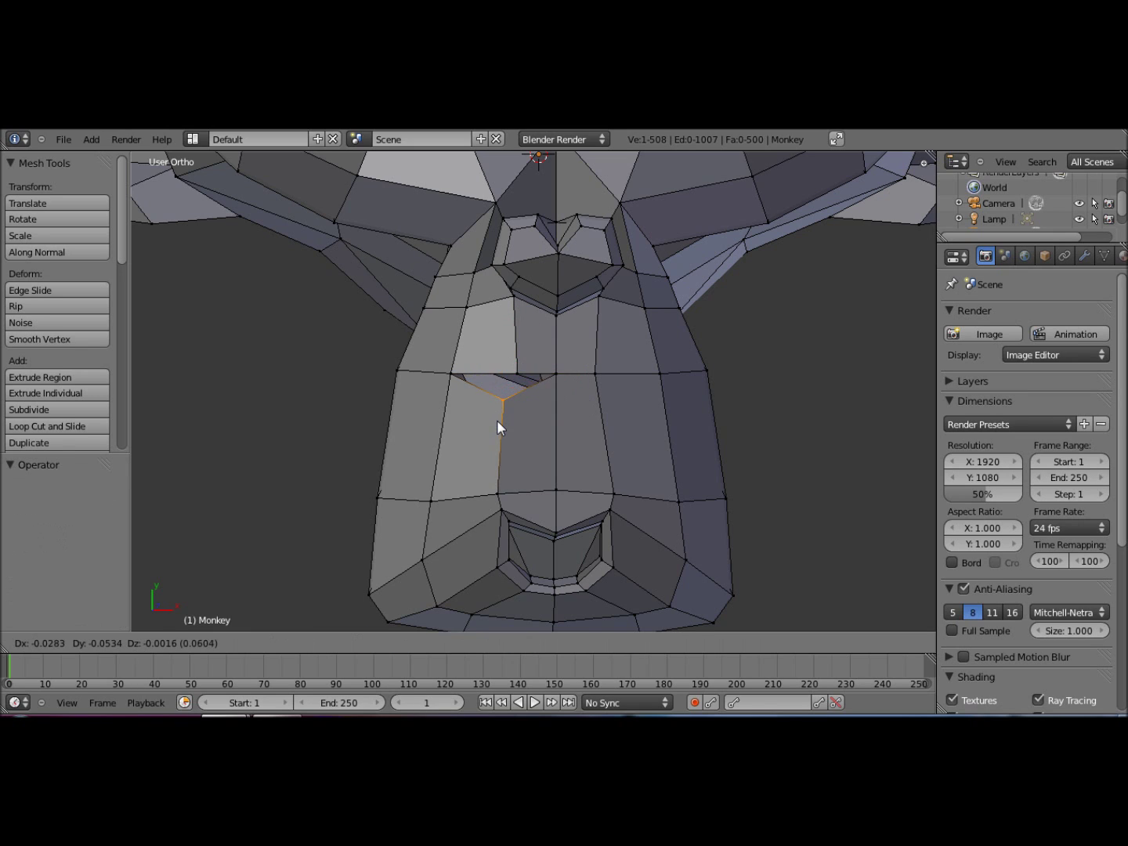
right_click(497, 419)
key(ctrl+z)
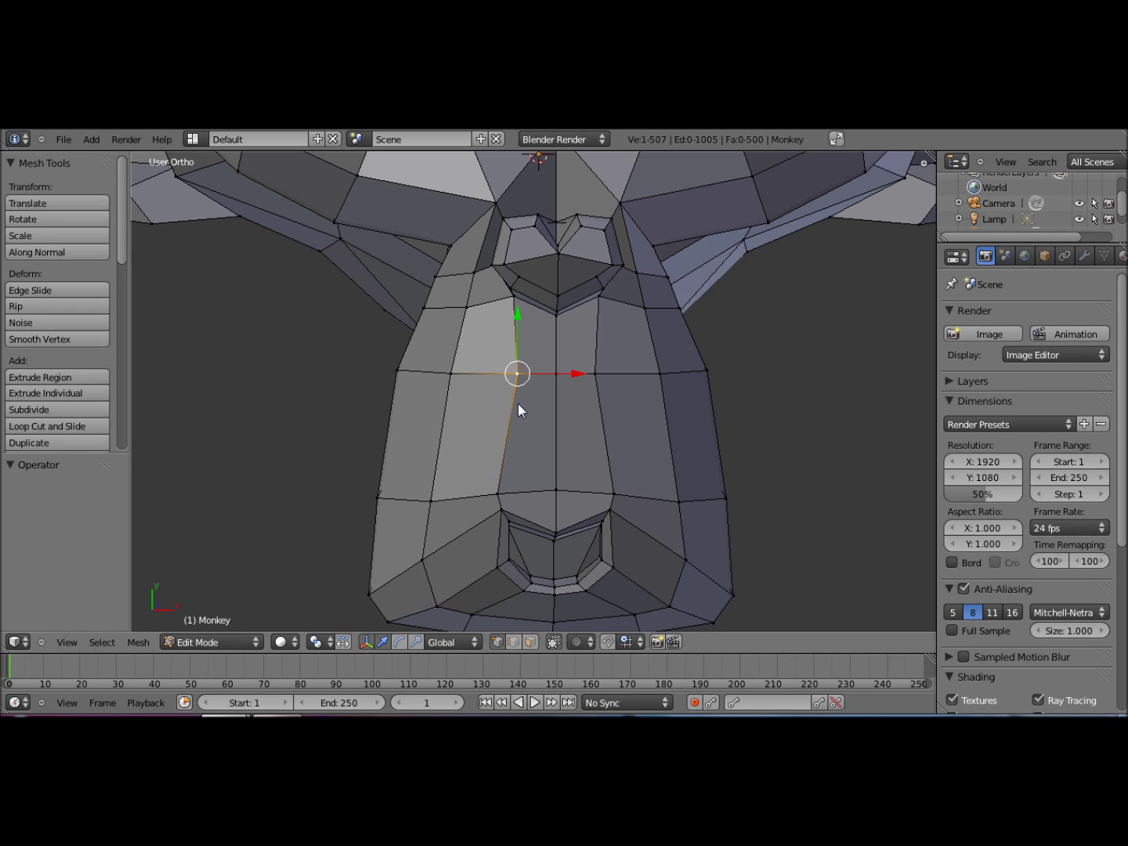
Step: Clear the vertex selection and return to Object Mode
scroll(518, 405, down, 6)
key(a)
key(Tab)
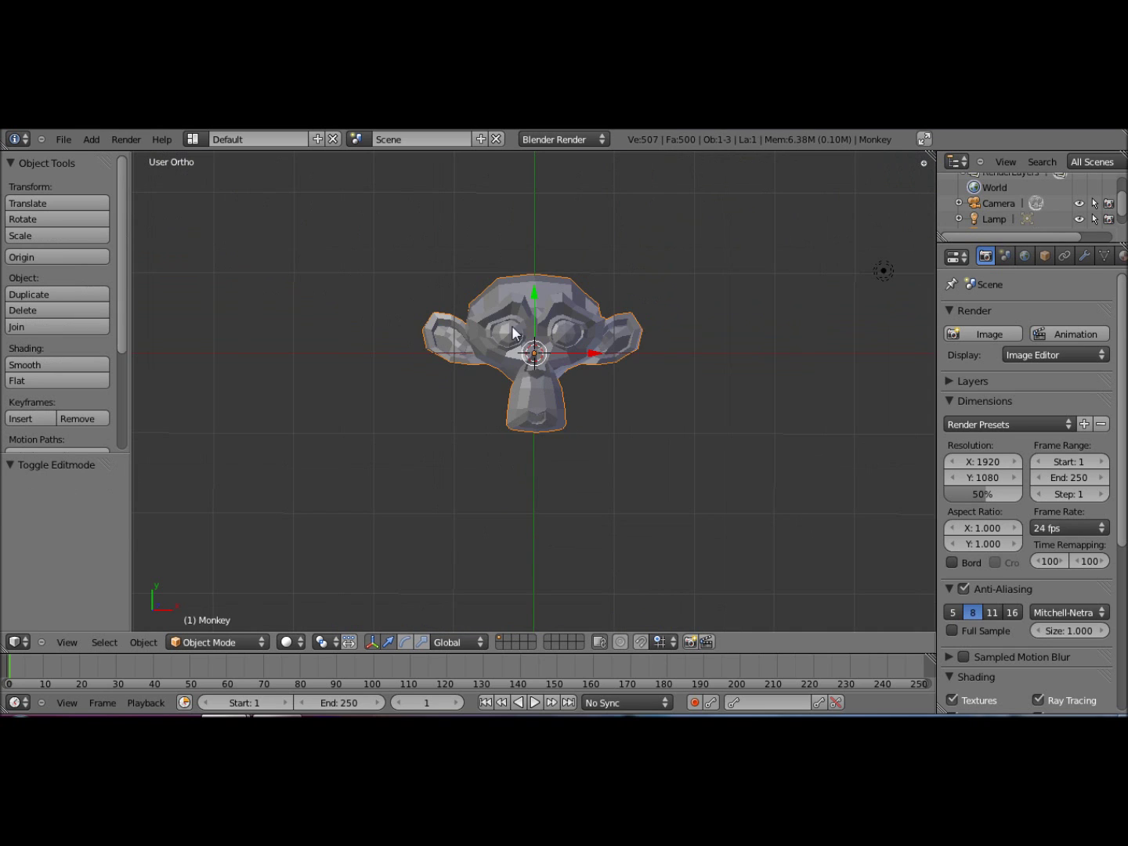
Step: Select the lamp, the camera and the monkey head one after another in Object Mode
scroll(511, 326, up, 4)
scroll(509, 324, down, 5)
middle_drag(509, 324, 438, 366)
scroll(438, 366, down, 4)
right_click(518, 379)
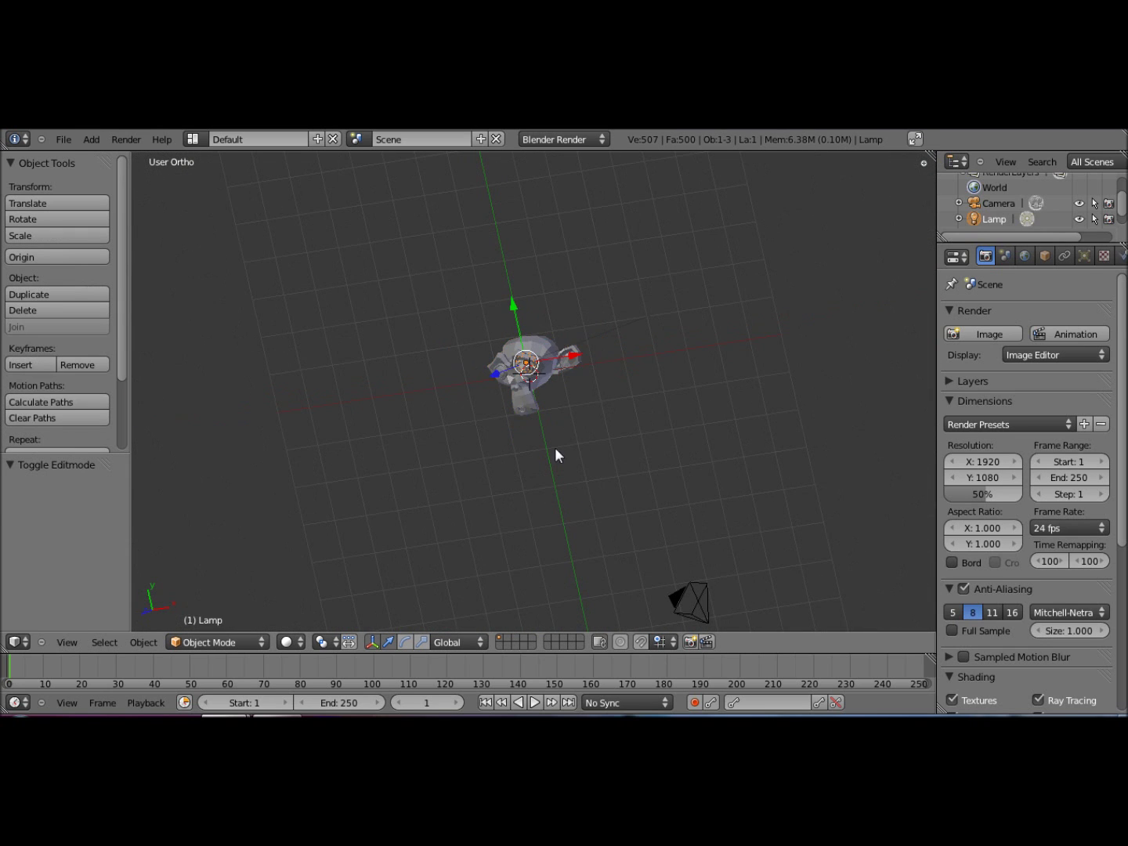
right_click(667, 595)
middle_drag(572, 513, 568, 330)
right_click(508, 379)
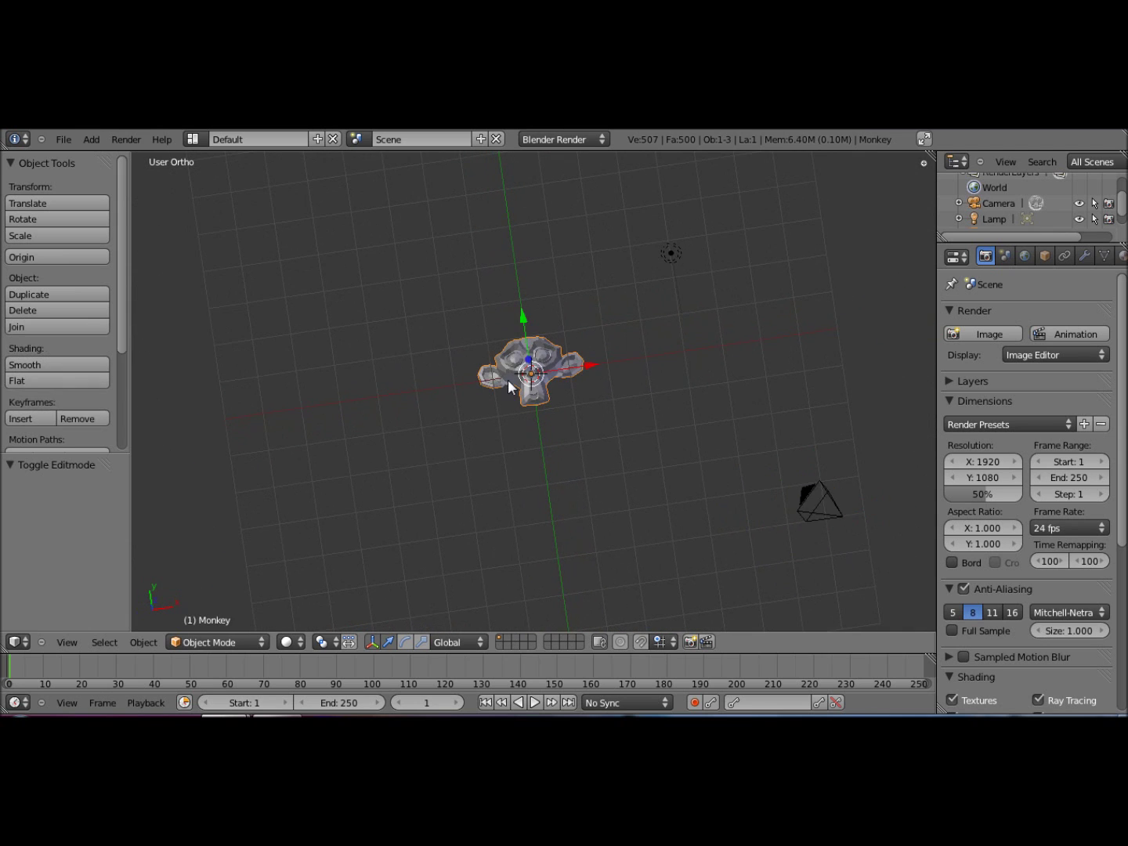
Step: Box-select the vertices at the lower end of the muzzle through the wireframe in Edit Mode and frame them in solid shading
middle_drag(507, 379, 604, 443)
key(Tab)
key(z)
key(b)
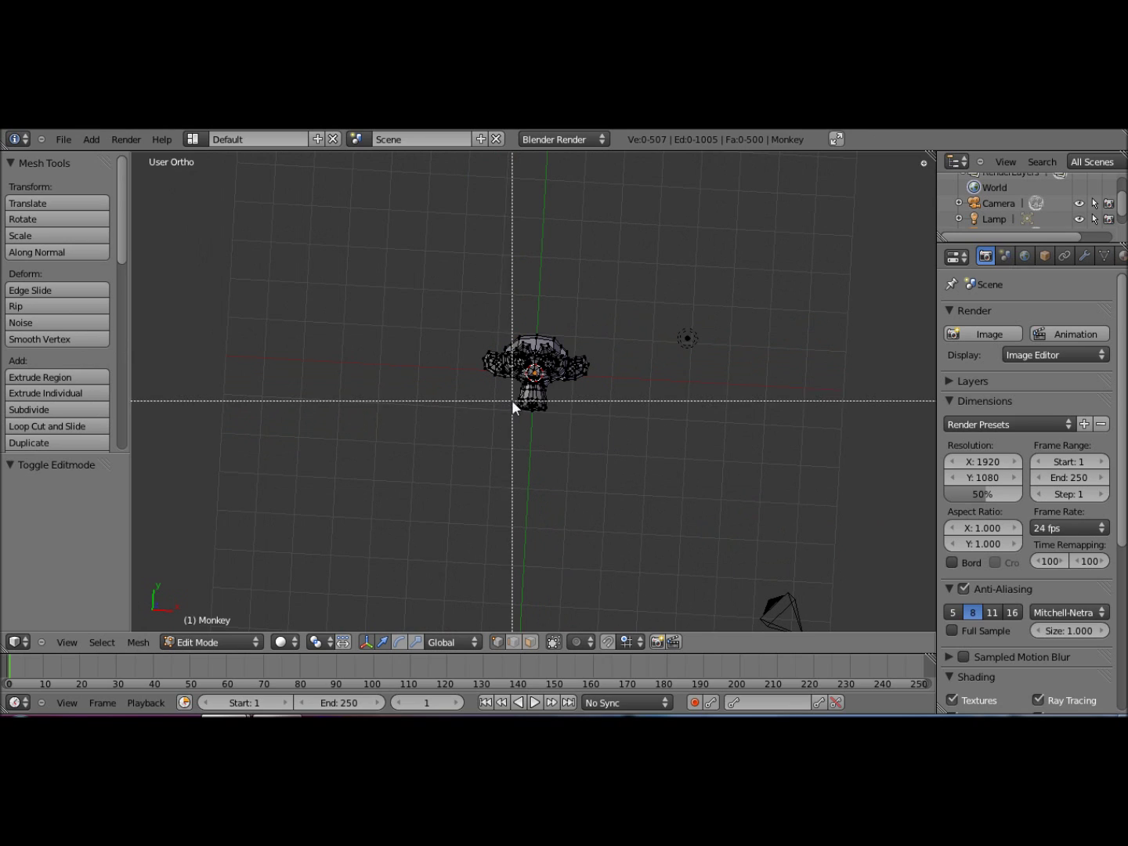
drag(512, 400, 554, 420)
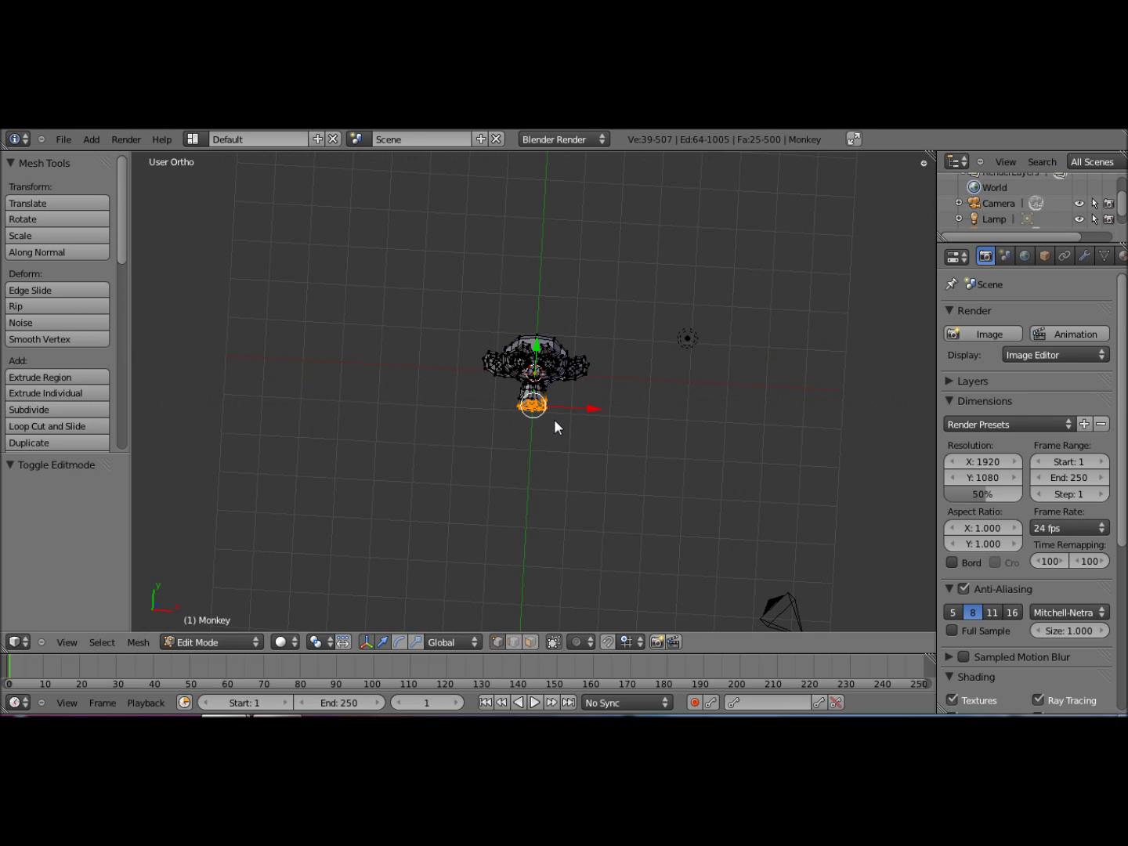
key(KP_Decimal)
key(z)
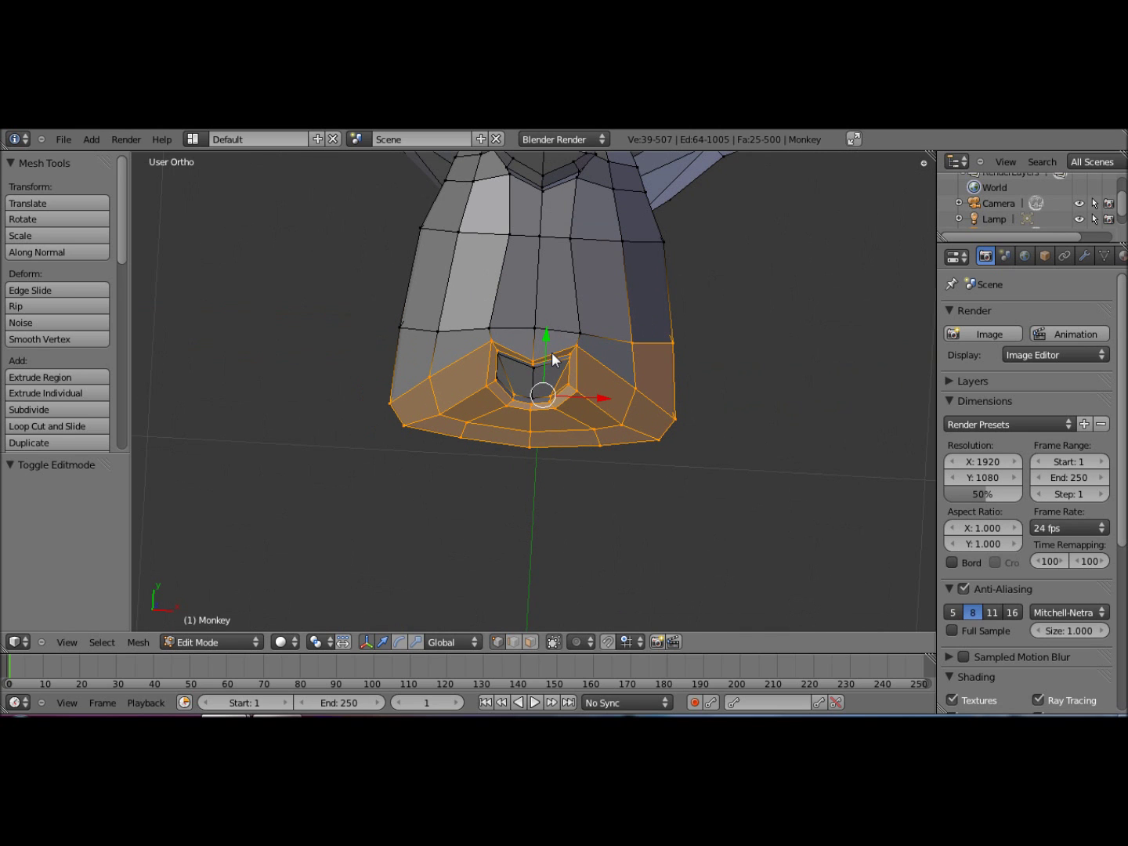
Step: Switch to the top view and select the centre-line vertex between the eyes
middle_drag(434, 251, 444, 320)
key(KP_7)
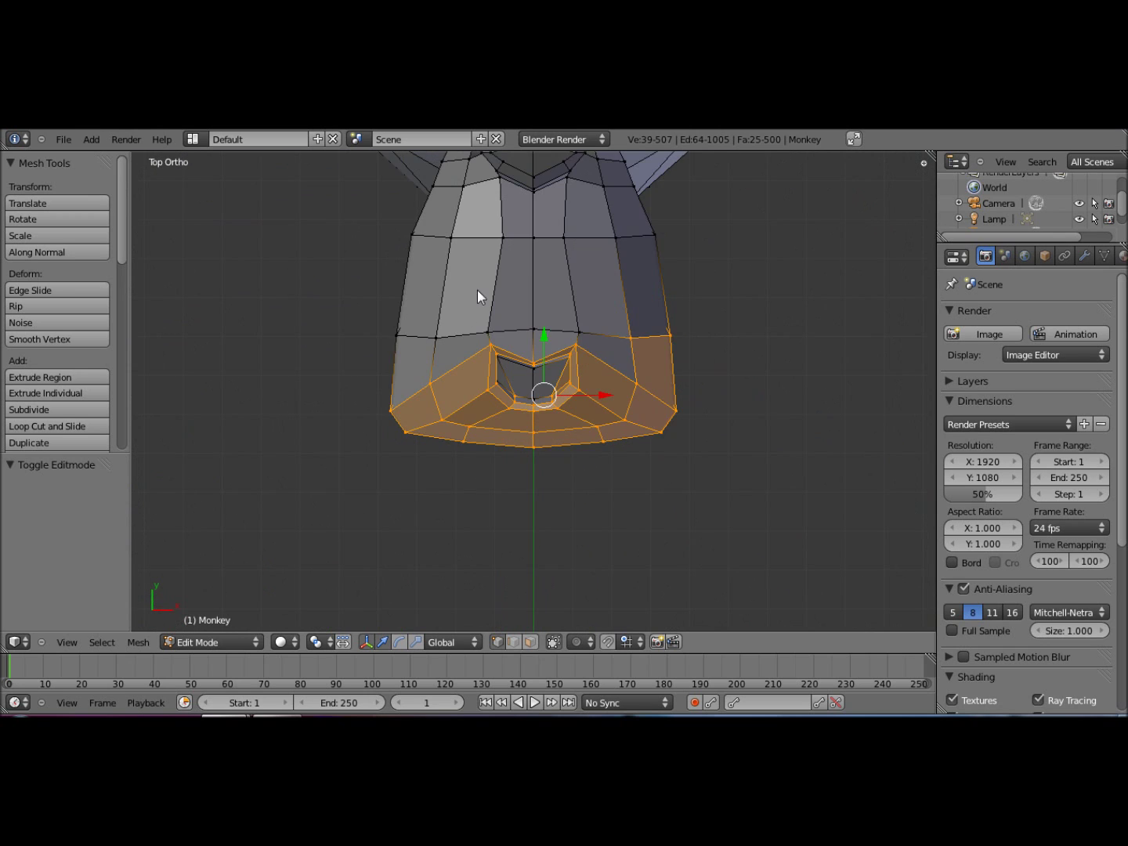
scroll(486, 266, down, 3)
shift+middle_drag(495, 240, 490, 377)
right_click(525, 291)
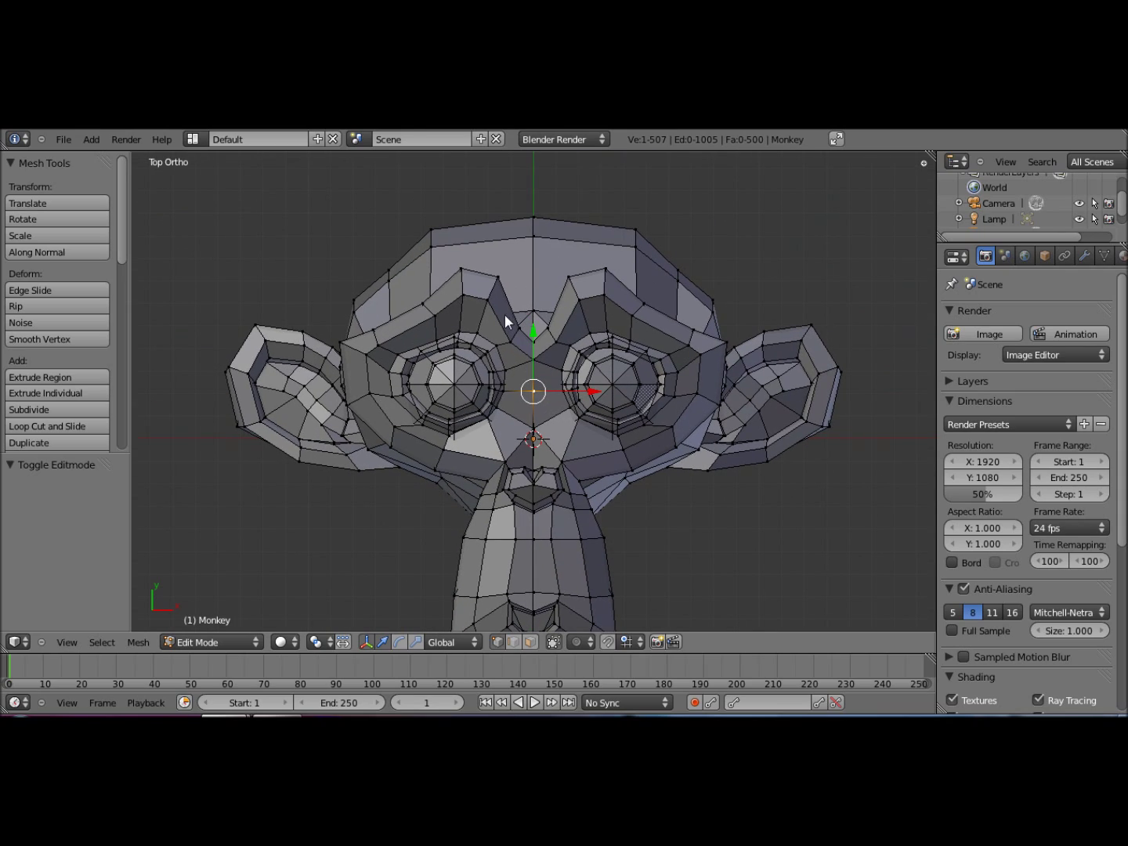
Step: Leave Edit Mode and view the whole monkey head at an angle
middle_drag(509, 323, 547, 551)
scroll(509, 506, down, 5)
key(Tab)
scroll(569, 532, down, 2)
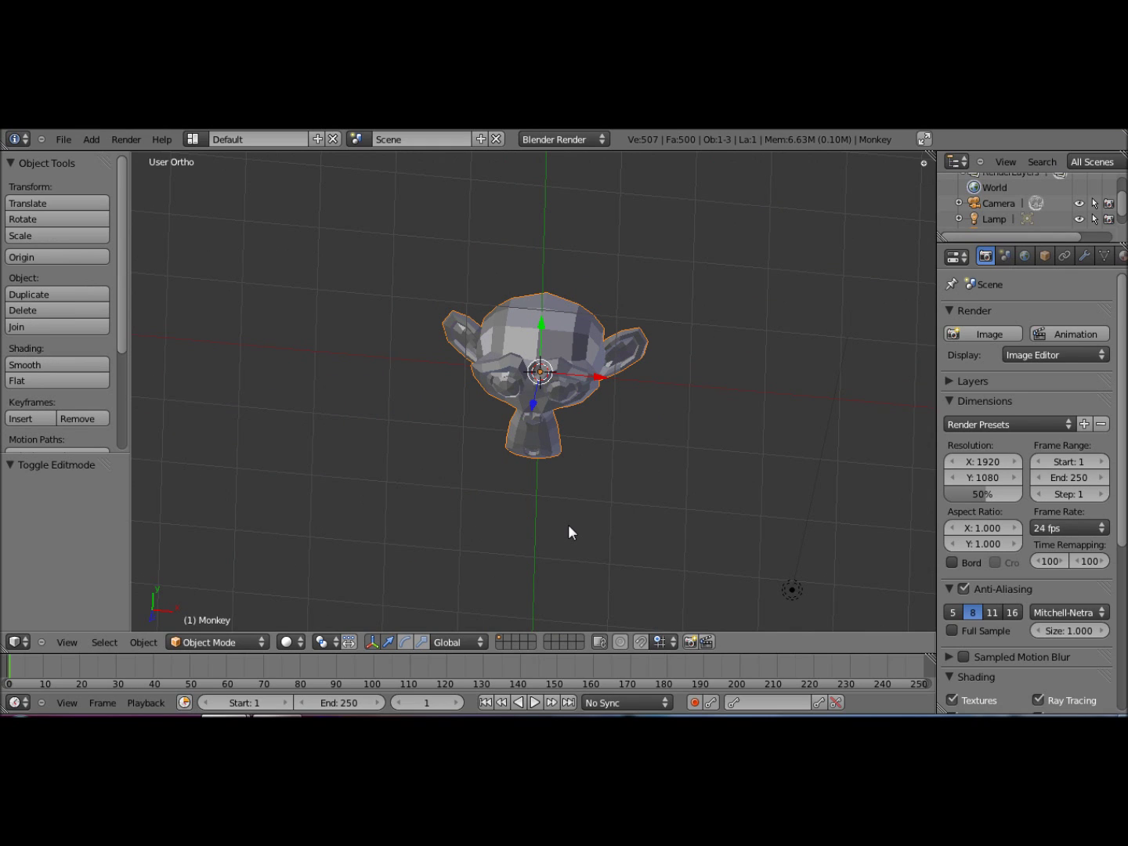
Step: Reopen the head in Edit Mode and zoom the view to a bordered region around both eyes
key(Tab)
scroll(583, 474, up, 4)
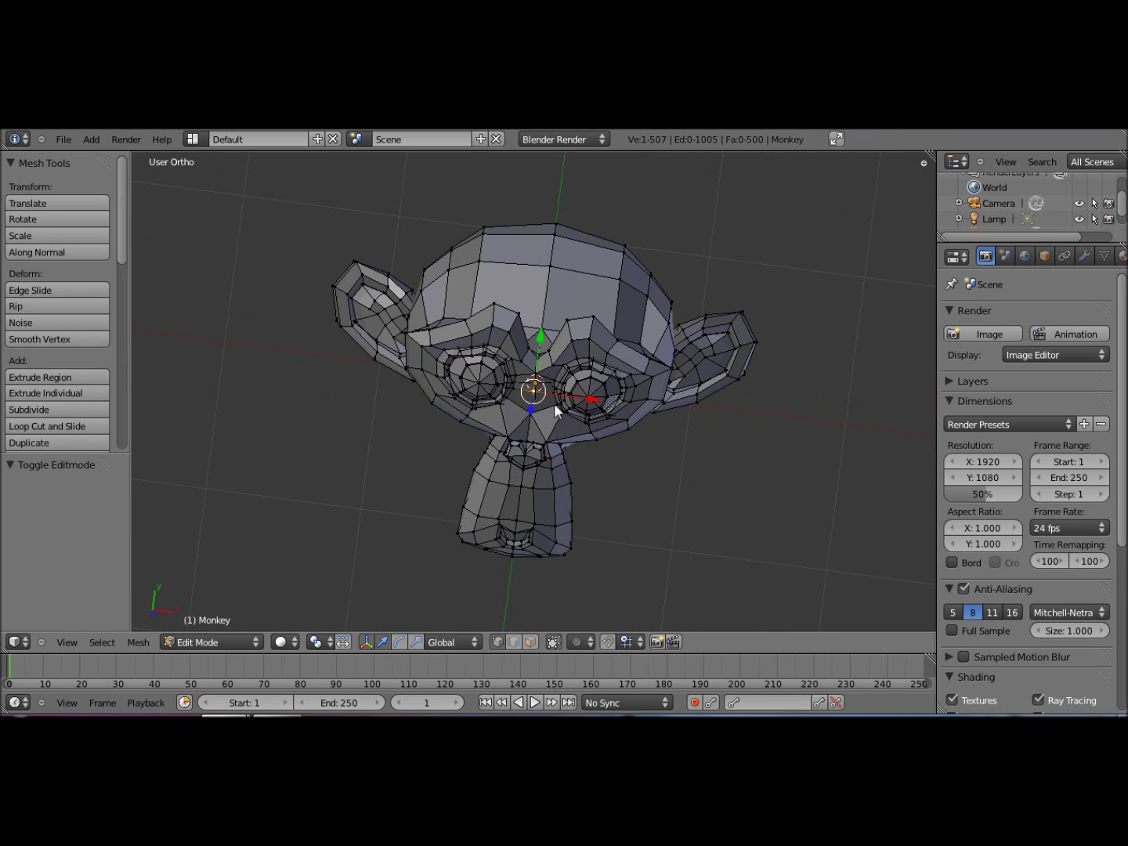
key(b)
drag(462, 346, 638, 421)
key(KP_Decimal)
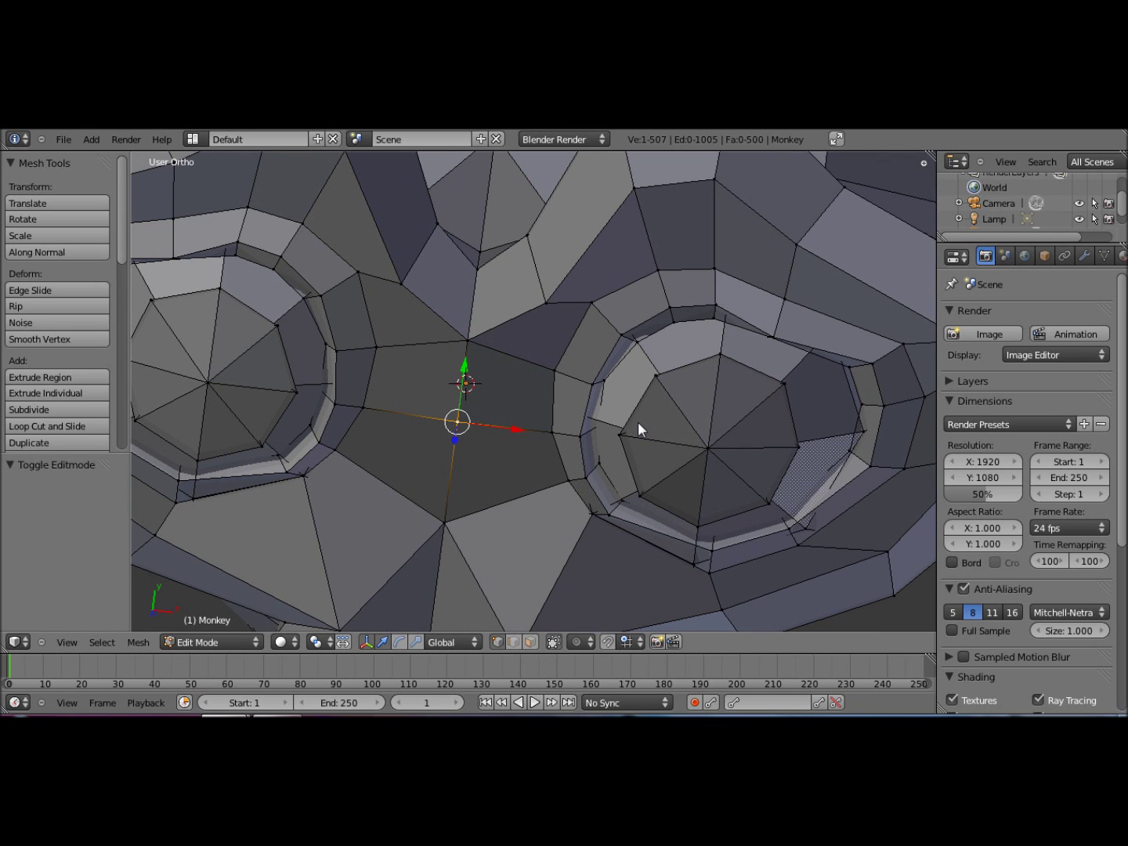
Step: Clear the vertex selection and zoom the view to a bordered region around the nose
scroll(634, 414, down, 8)
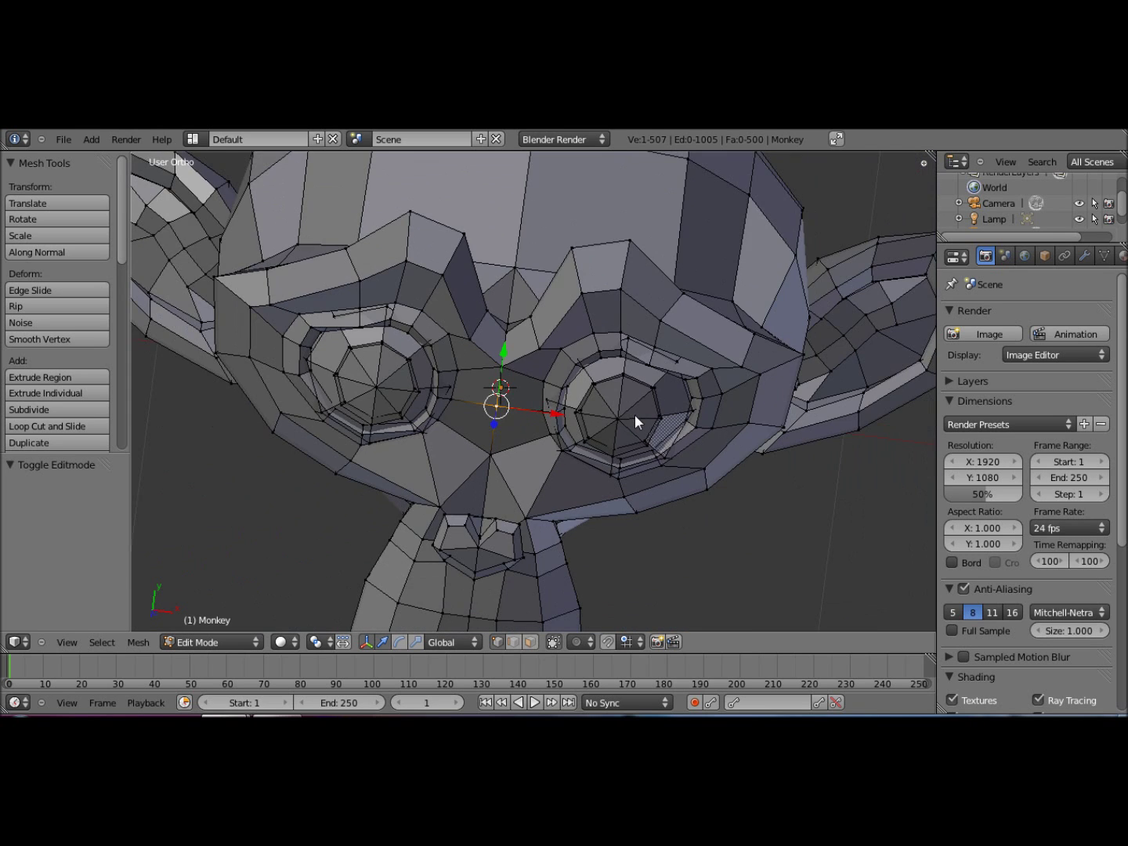
key(a)
key(b)
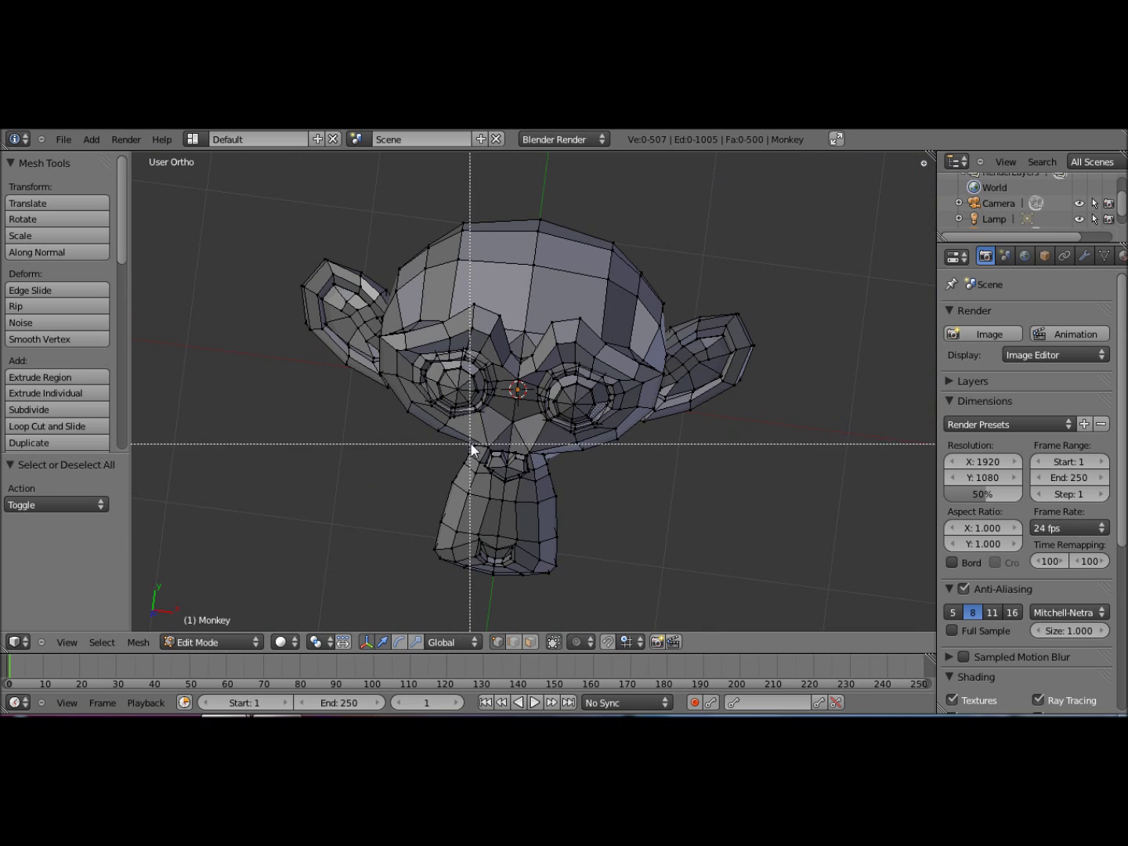
drag(479, 438, 532, 492)
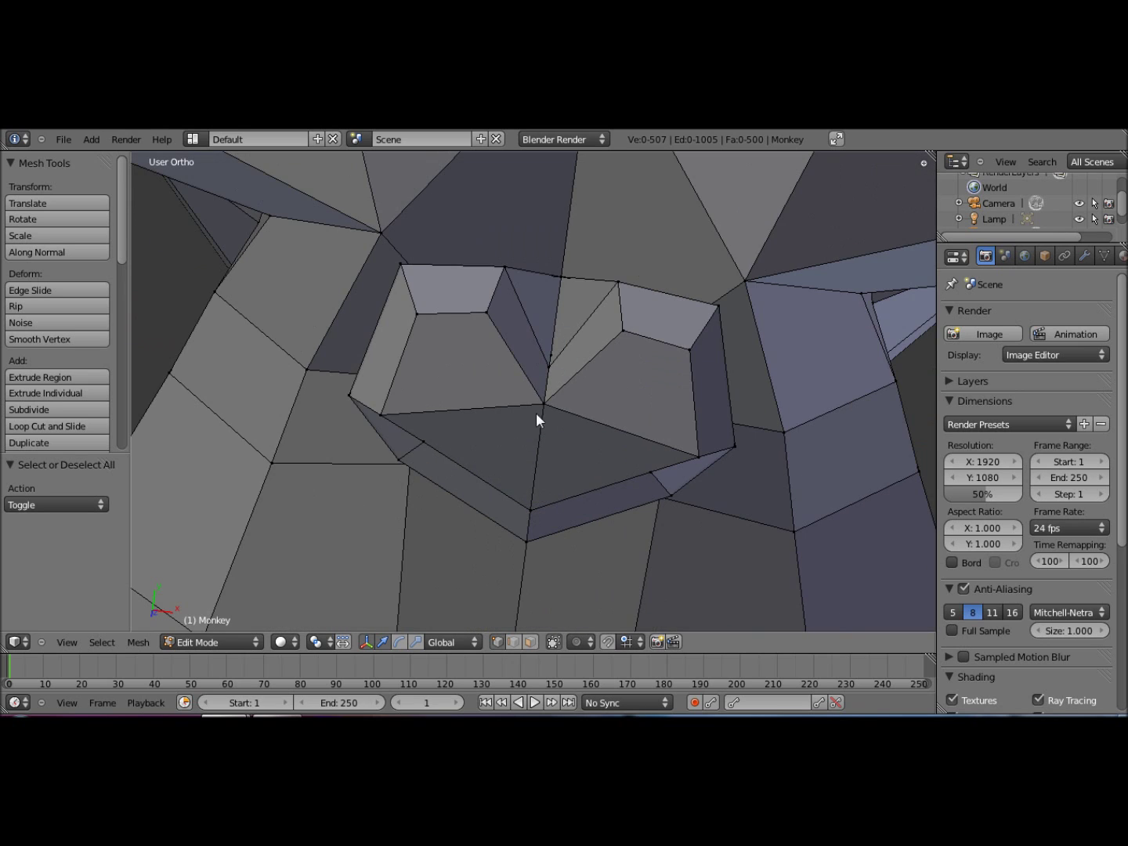
scroll(398, 499, down, 2)
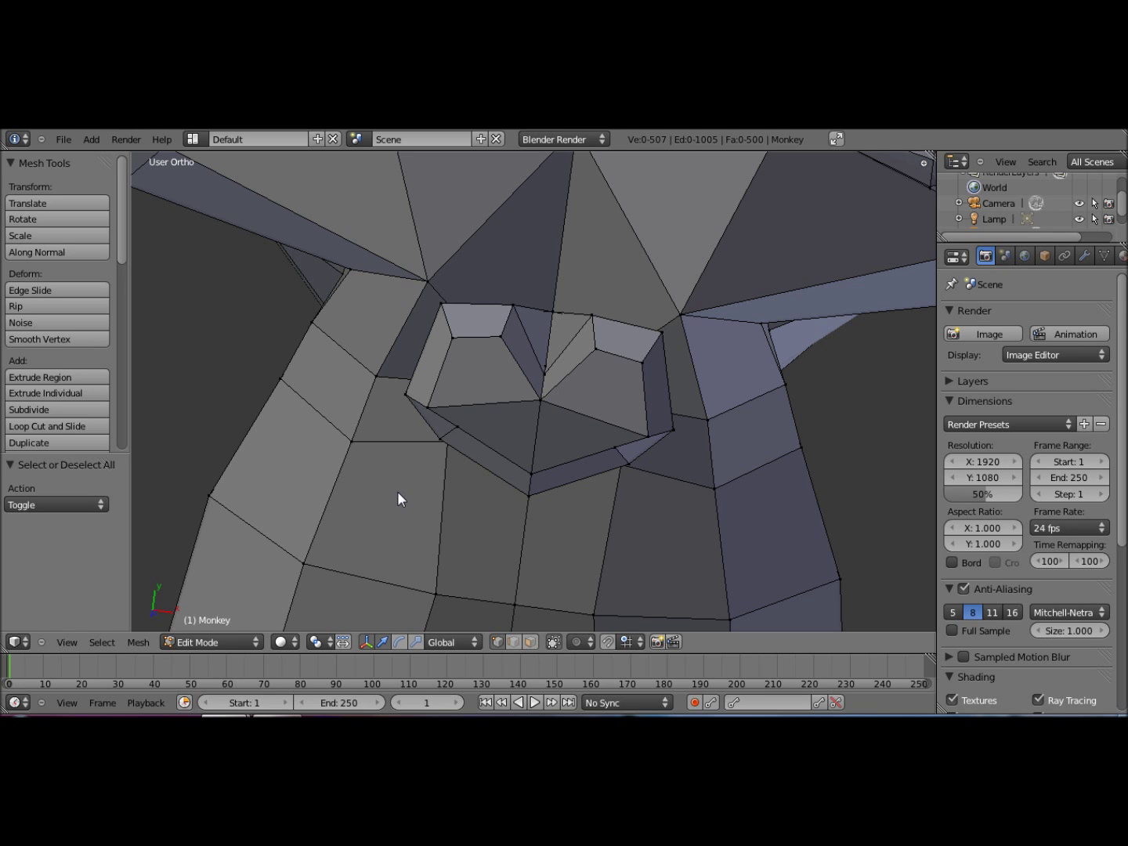
Step: Examine the nose from several tilted angles and fit the whole scene in the view
key(KP_8)
key(KP_8)
key(KP_8)
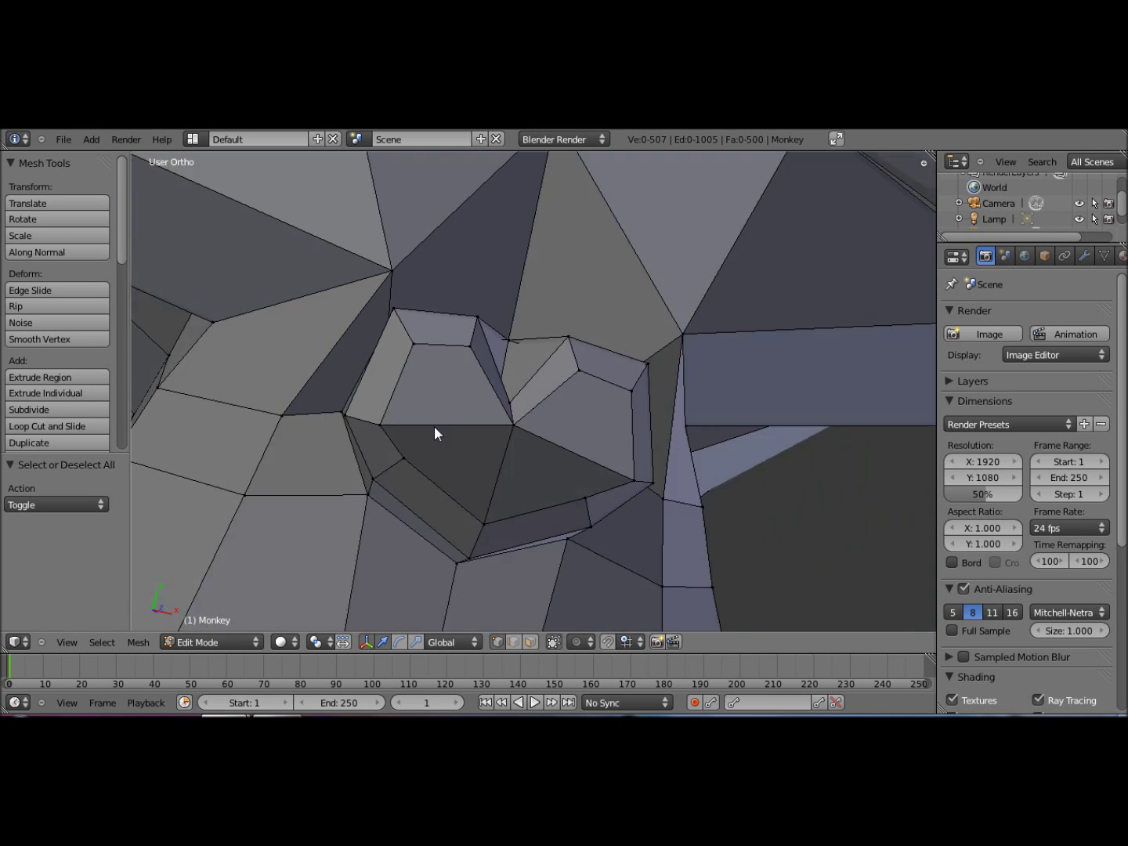
key(KP_8)
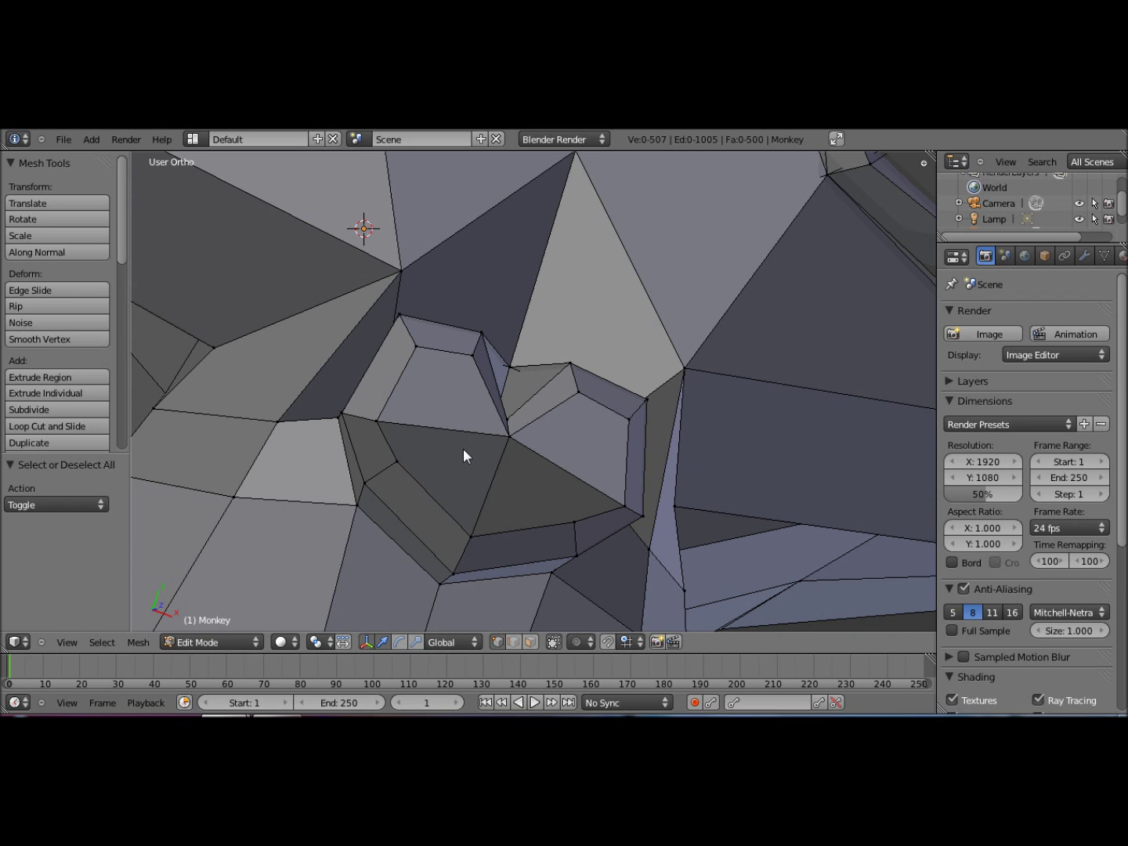
key(Home)
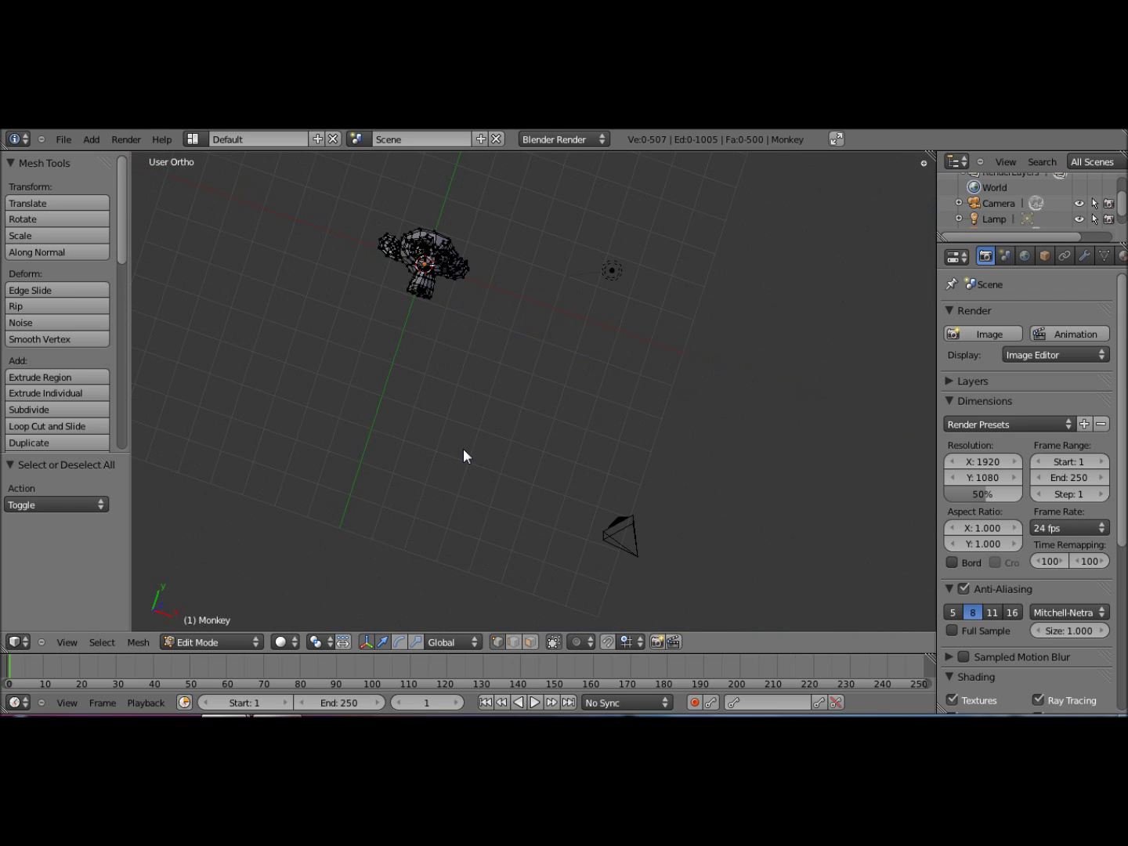
middle_drag(659, 508, 358, 452)
middle_drag(448, 286, 553, 379)
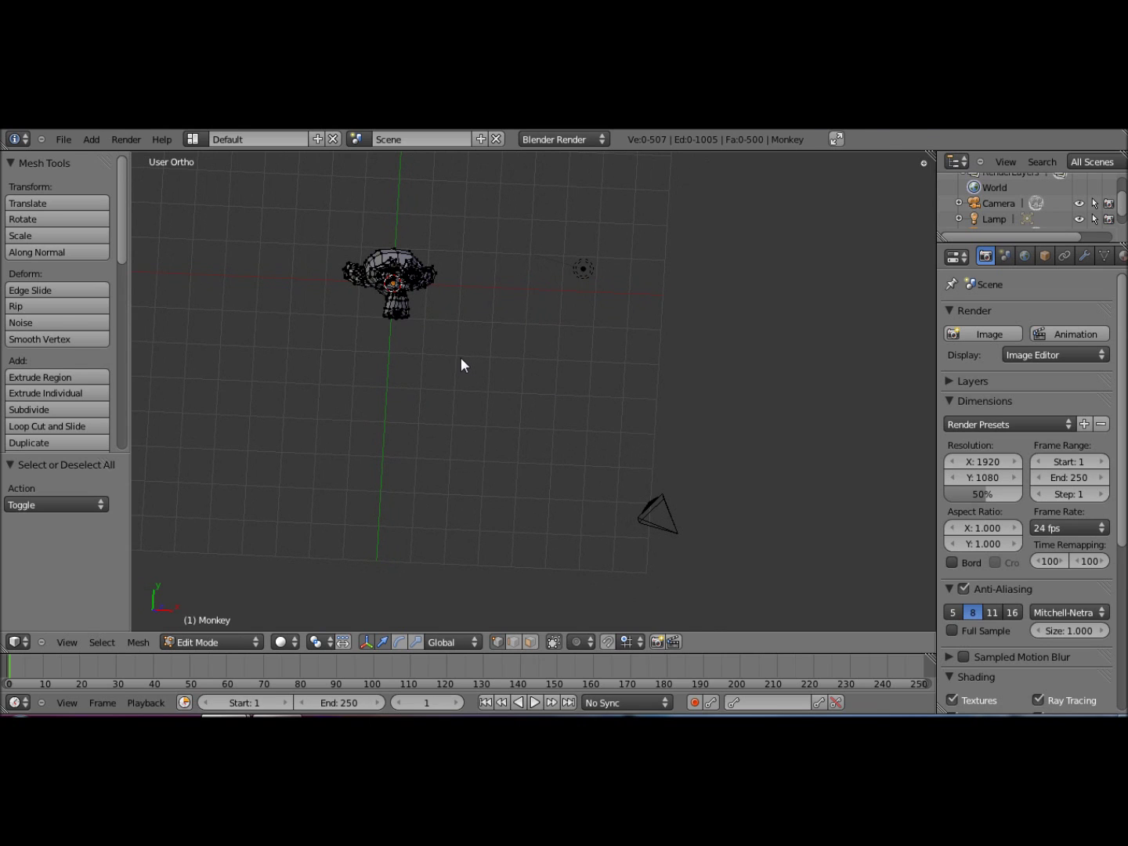
Step: Duplicate the monkey head in Object Mode and place the copy about -25.8, 4.7, -6.9 units away in X, Y and Z
key(Tab)
scroll(461, 358, down, 7)
key(shift+d)
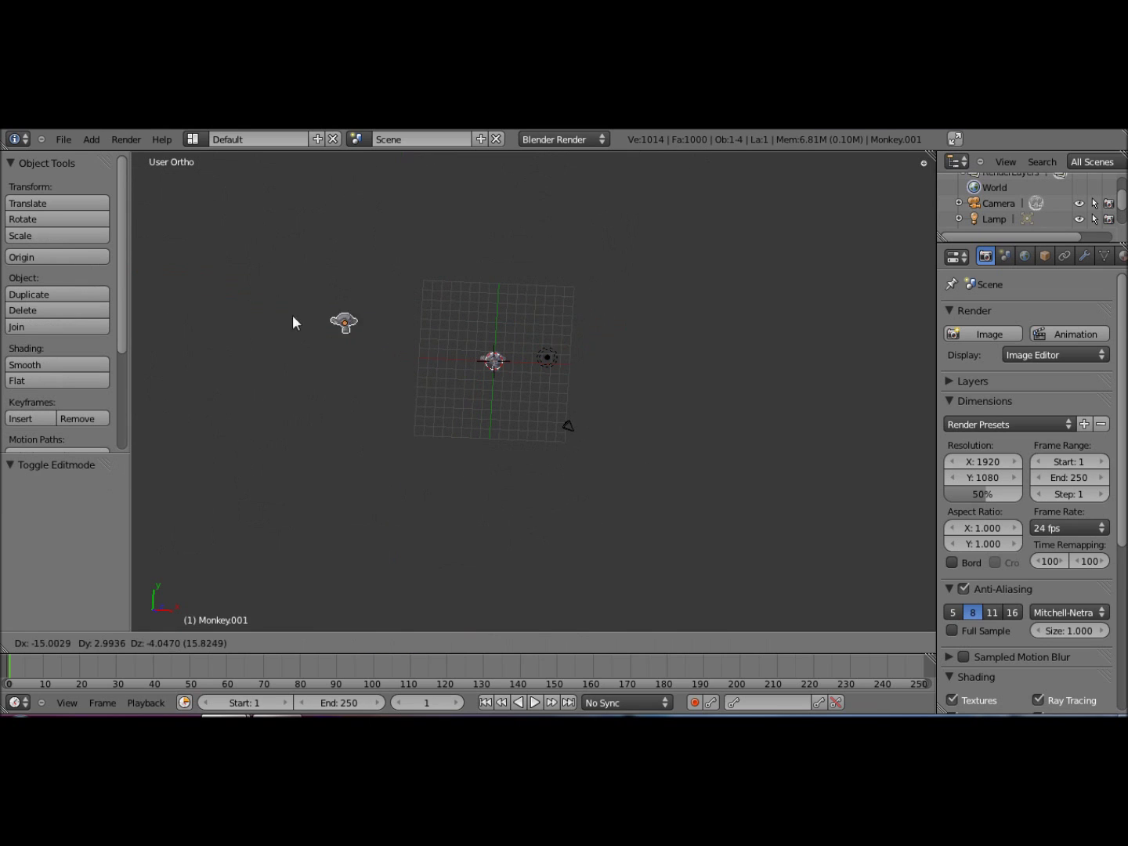
click(211, 297)
scroll(451, 407, up, 5)
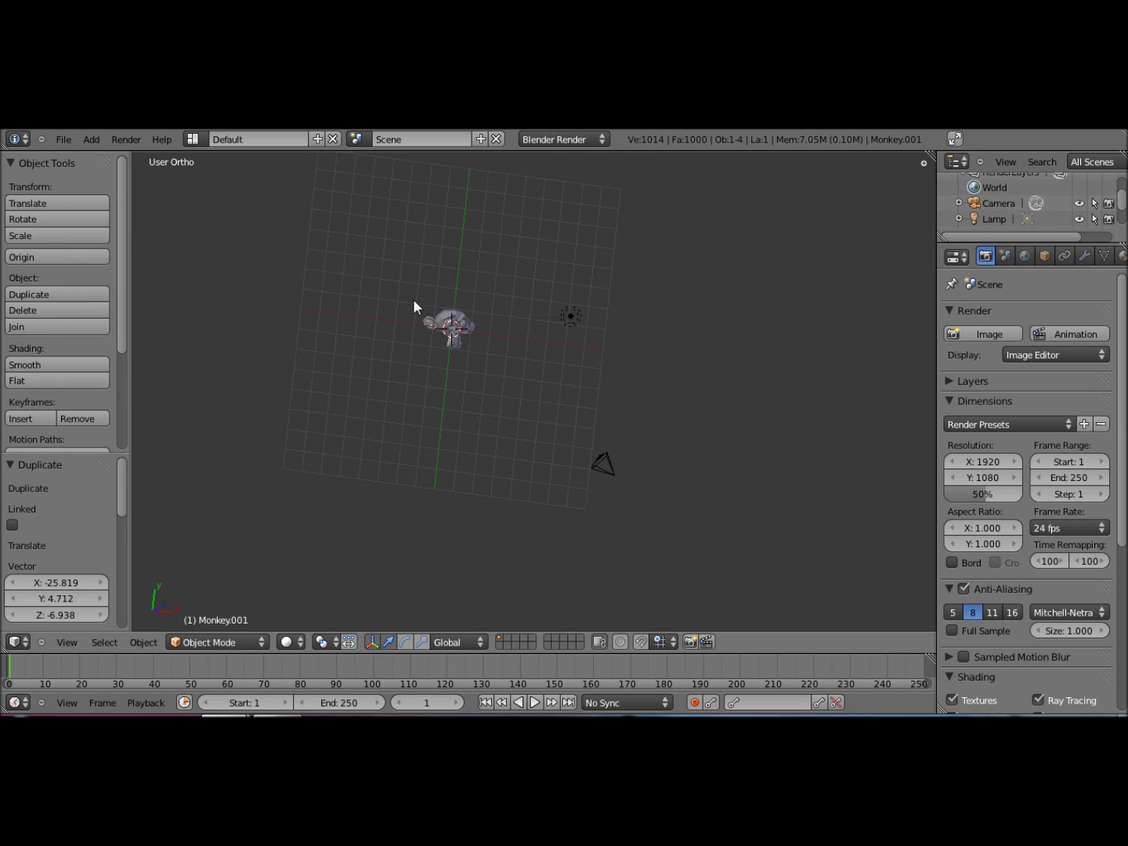
Step: Open the original monkey head in Edit Mode and fit all objects, including the distant copy, in the view
right_click(464, 335)
key(Tab)
key(alt+Home)
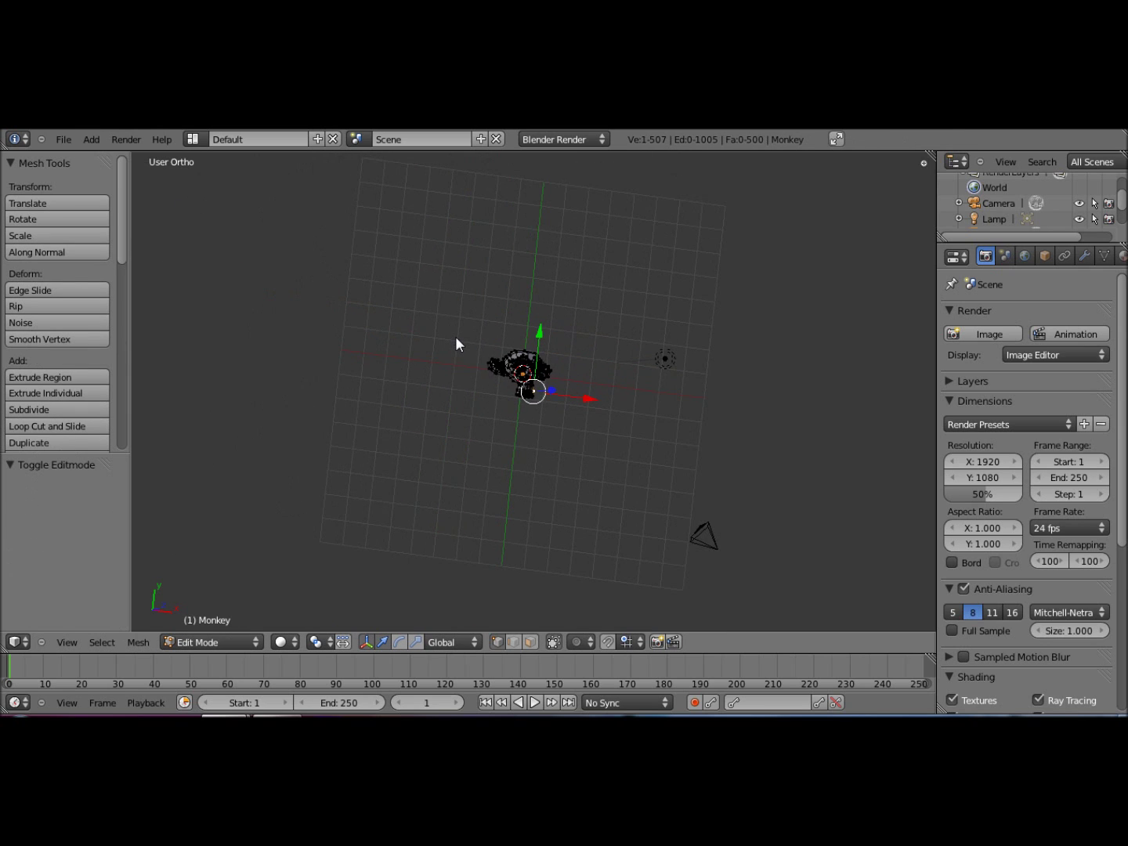
scroll(455, 337, up, 5)
key(Home)
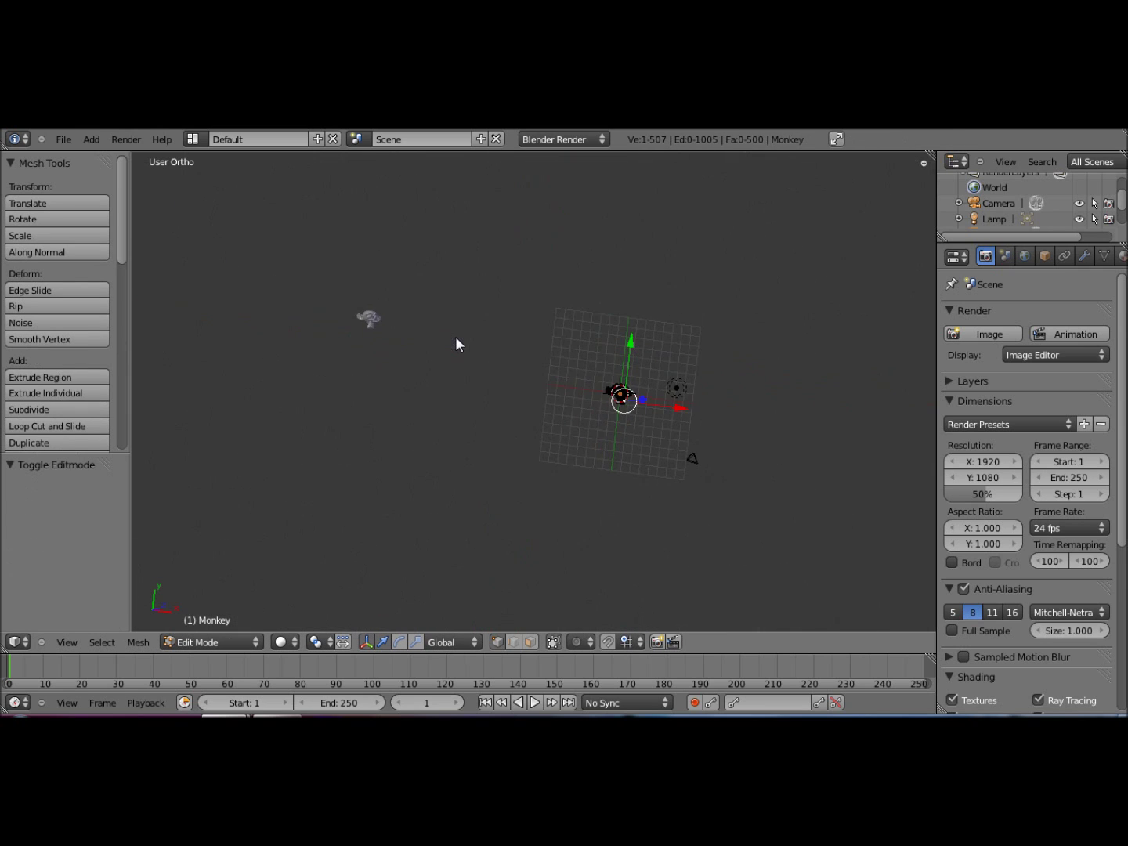
Step: Clear the vertex selection, return to Object Mode and delete the duplicated monkey head
key(a)
key(Tab)
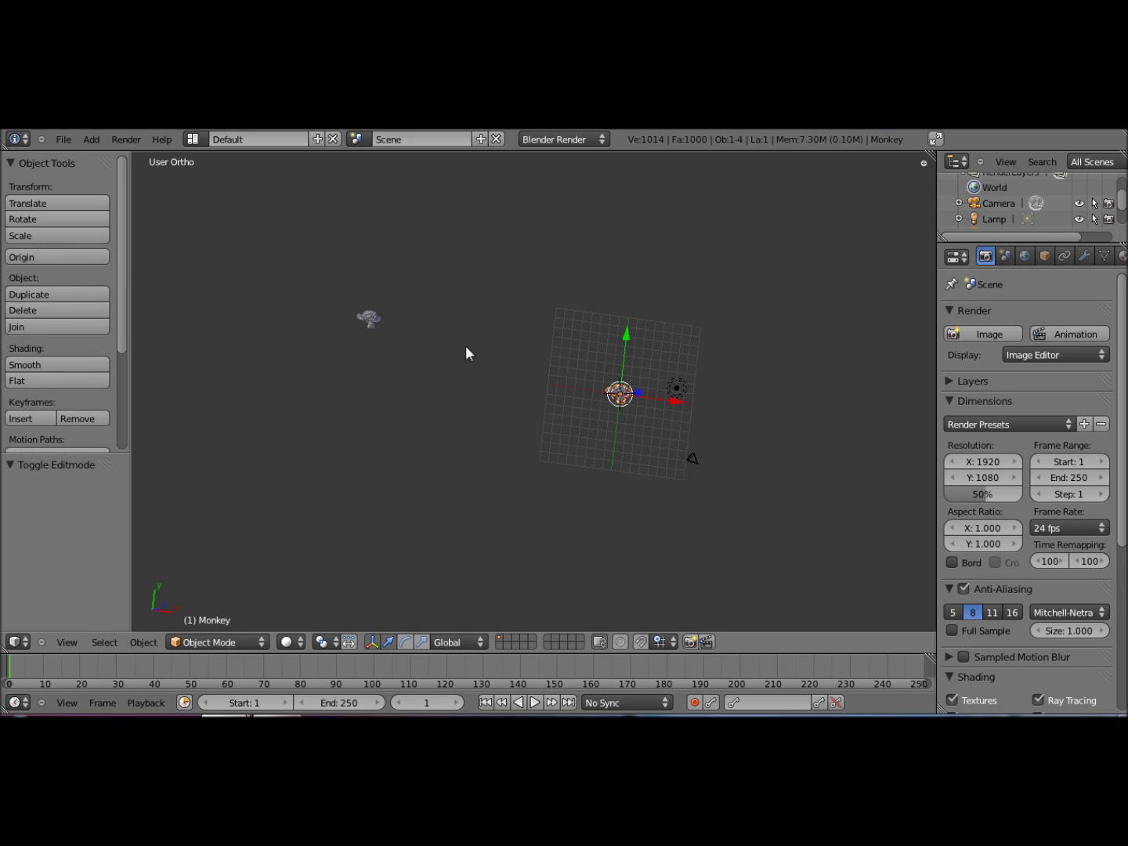
right_click(375, 317)
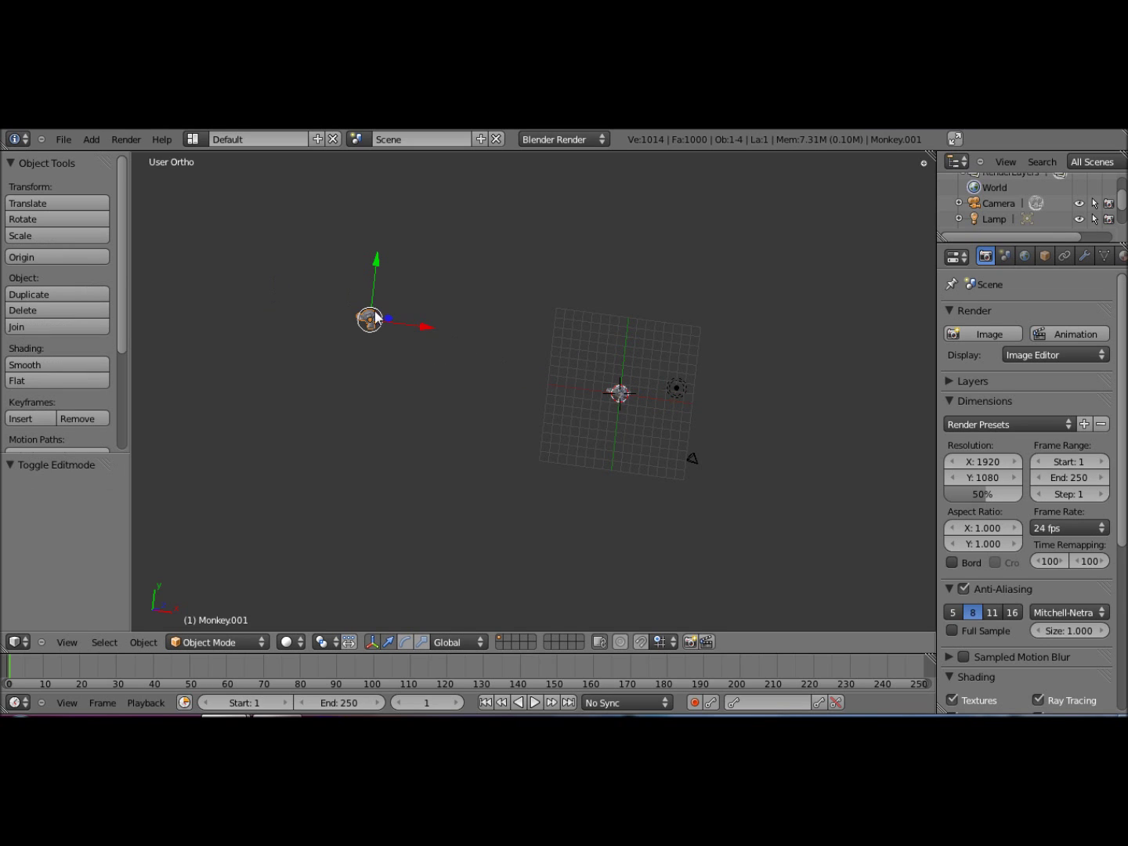
key(x)
click(439, 318)
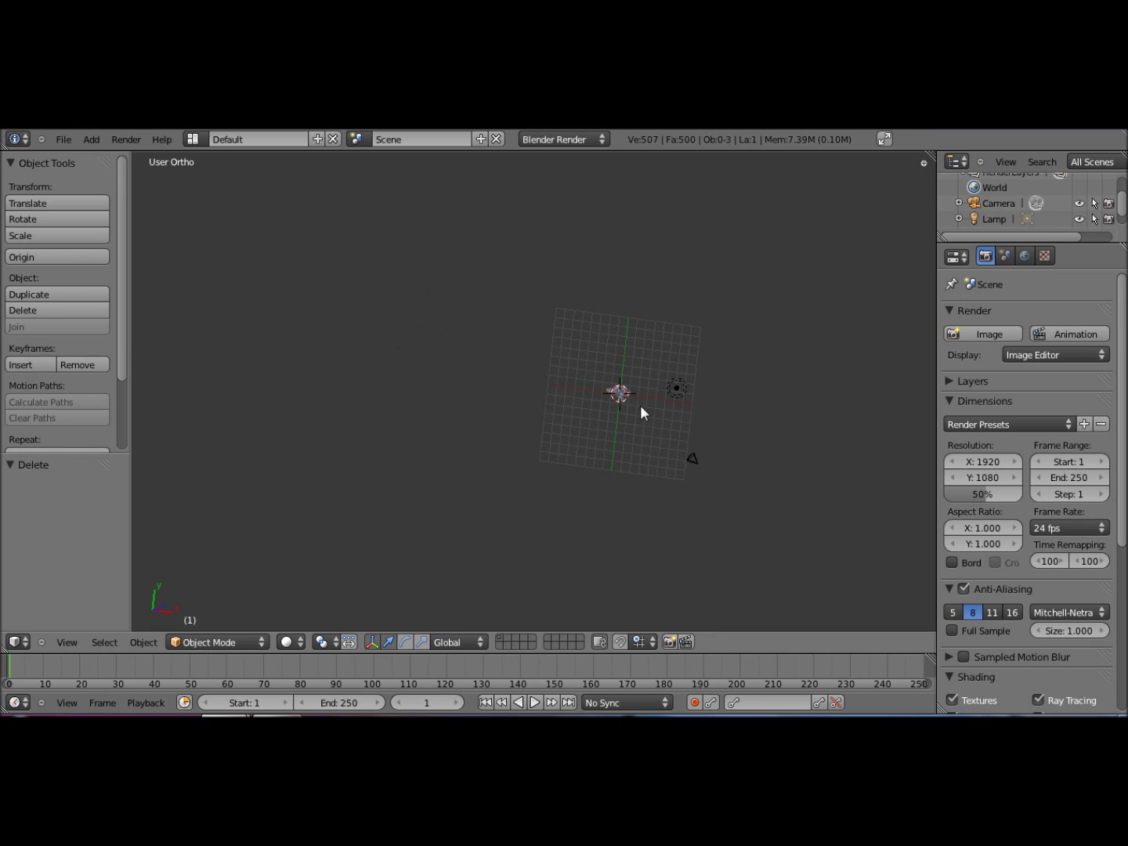
Step: Select the original monkey head and centre the view on it at an angle
right_click(623, 392)
key(KP_Decimal)
scroll(634, 387, down, 3)
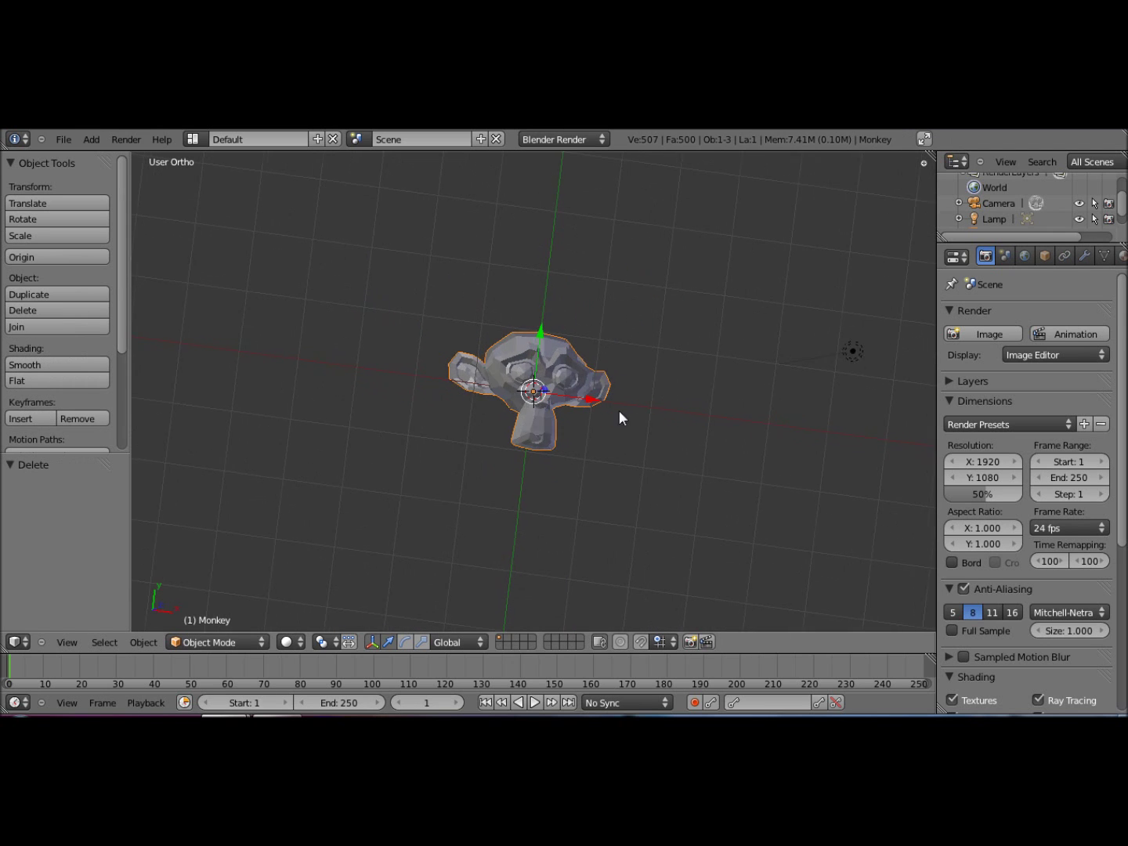
middle_drag(619, 417, 546, 469)
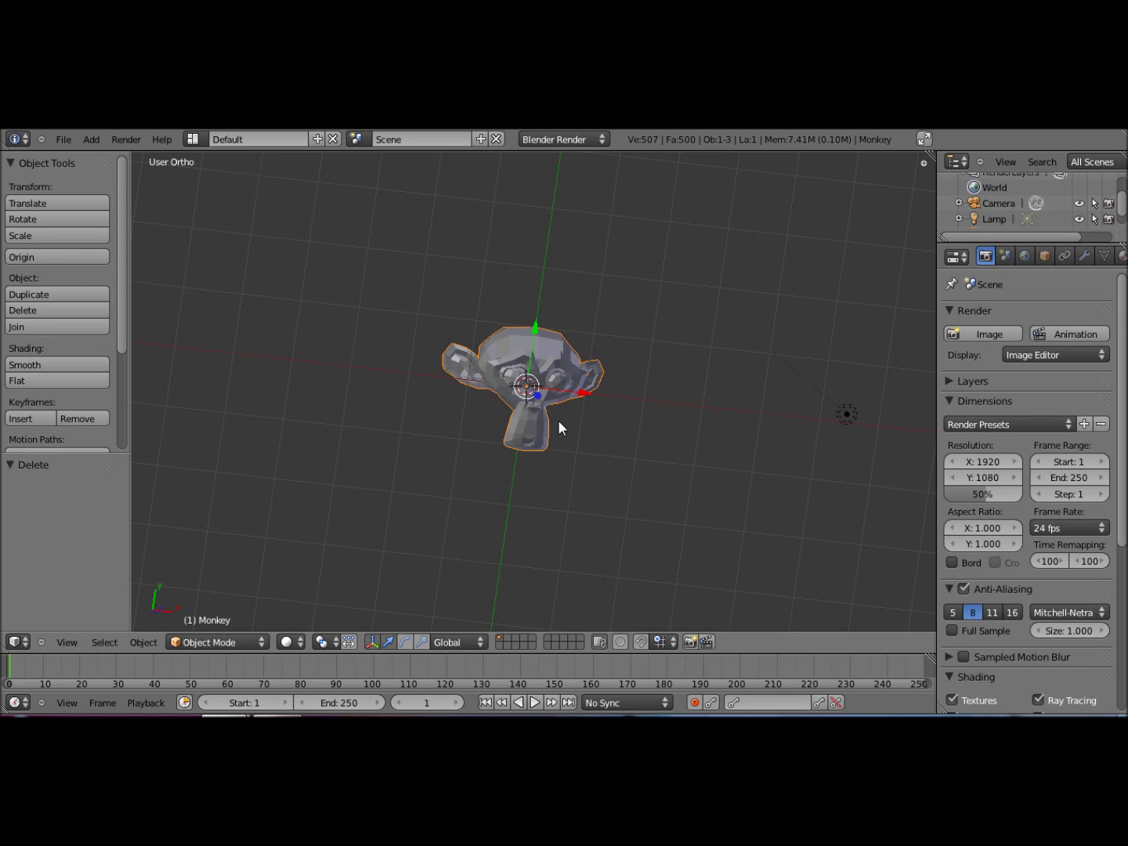
Step: Open the monkey head in Edit Mode and show it from the top view
key(Tab)
scroll(558, 420, up, 4)
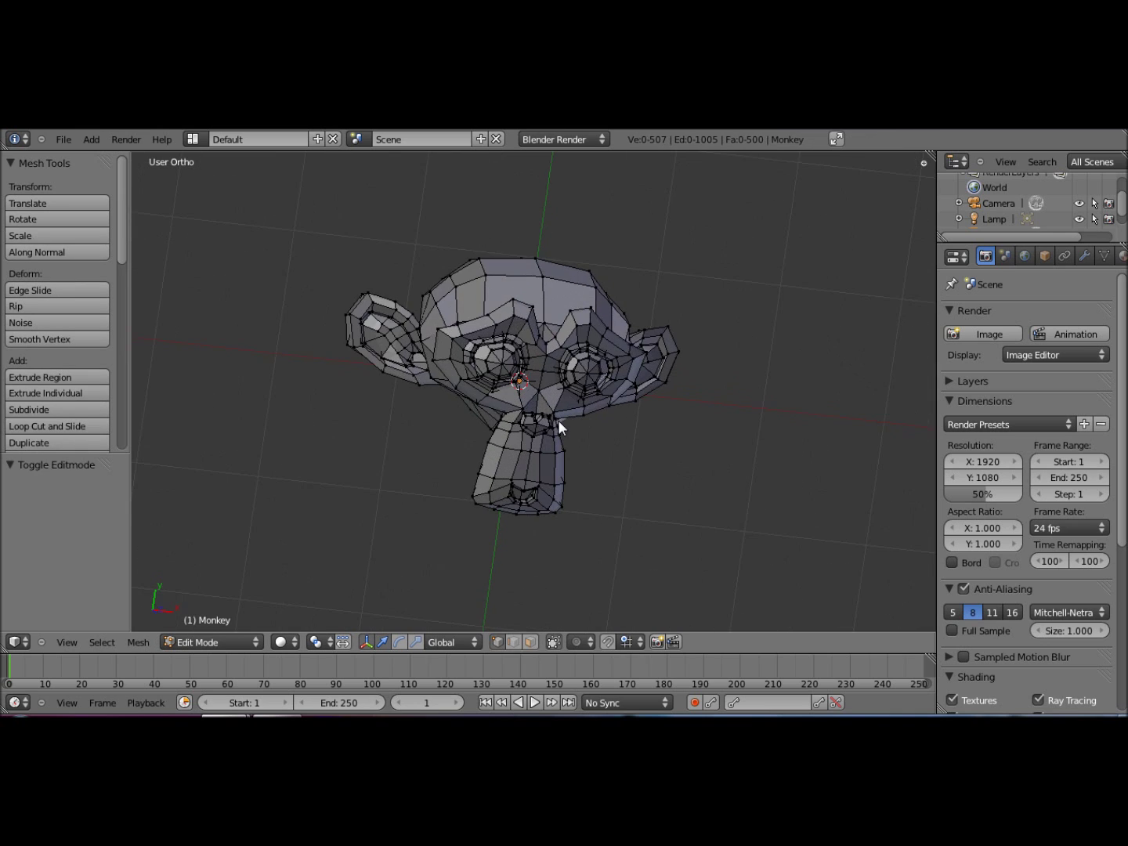
middle_drag(666, 476, 529, 388)
key(KP_7)
scroll(511, 446, up, 1)
scroll(530, 388, up, 1)
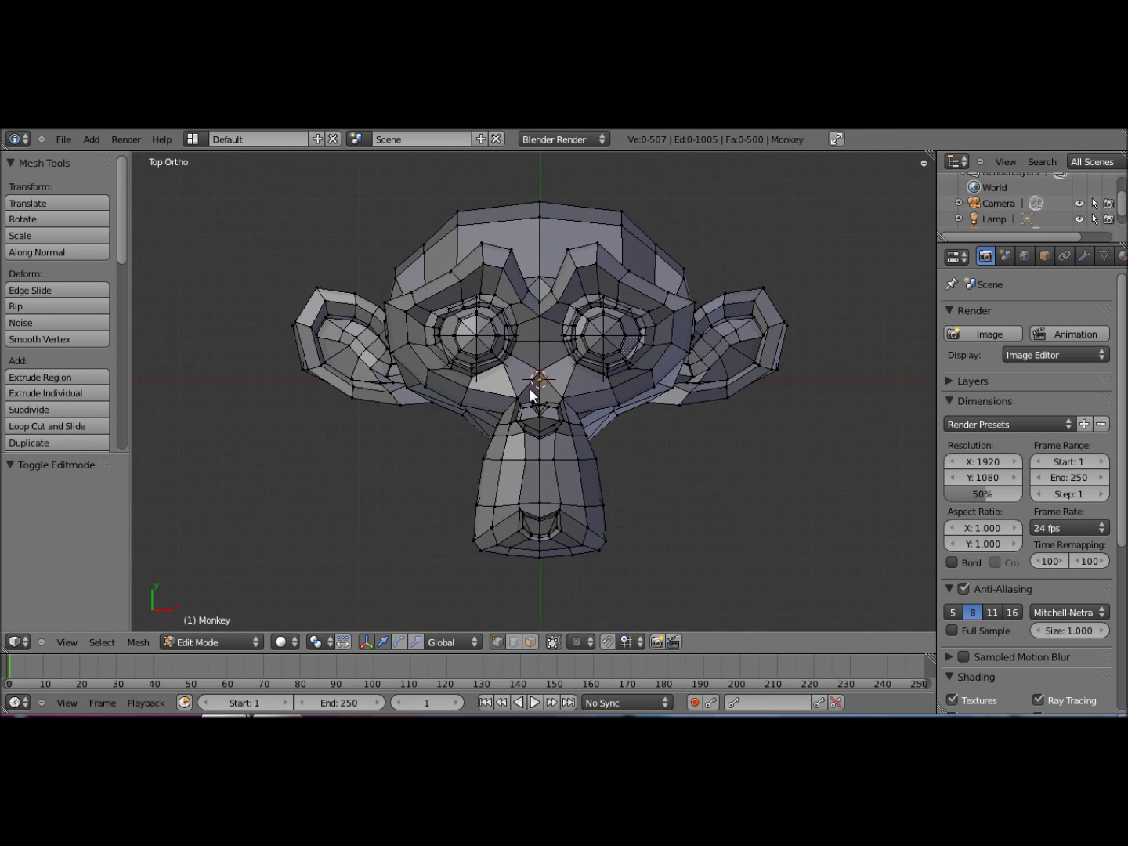
Step: Try vertex selection near the nose, switch to face selection and select a face at the inner side of the +X eye
right_click(530, 391)
right_click(555, 385)
click(529, 643)
right_click(582, 356)
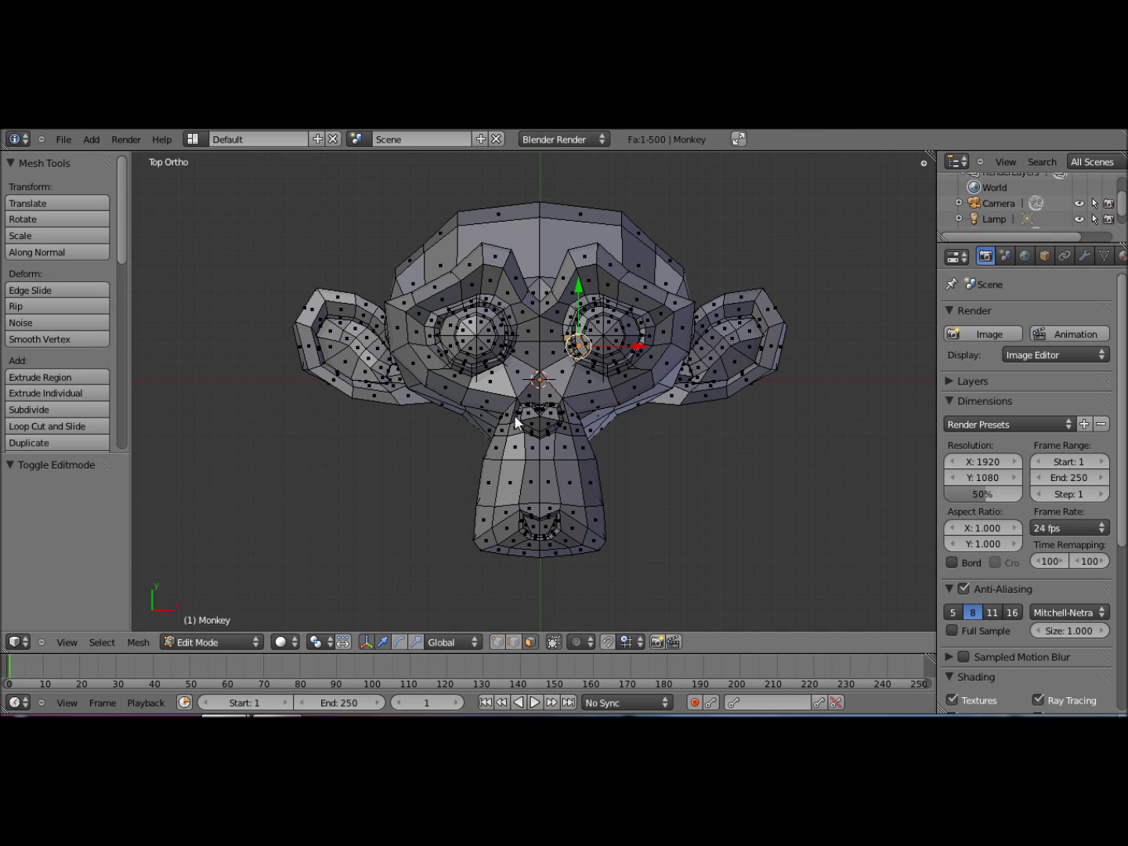
Step: Switch the mesh selection mode to vertex, to face and back to vertex
click(497, 643)
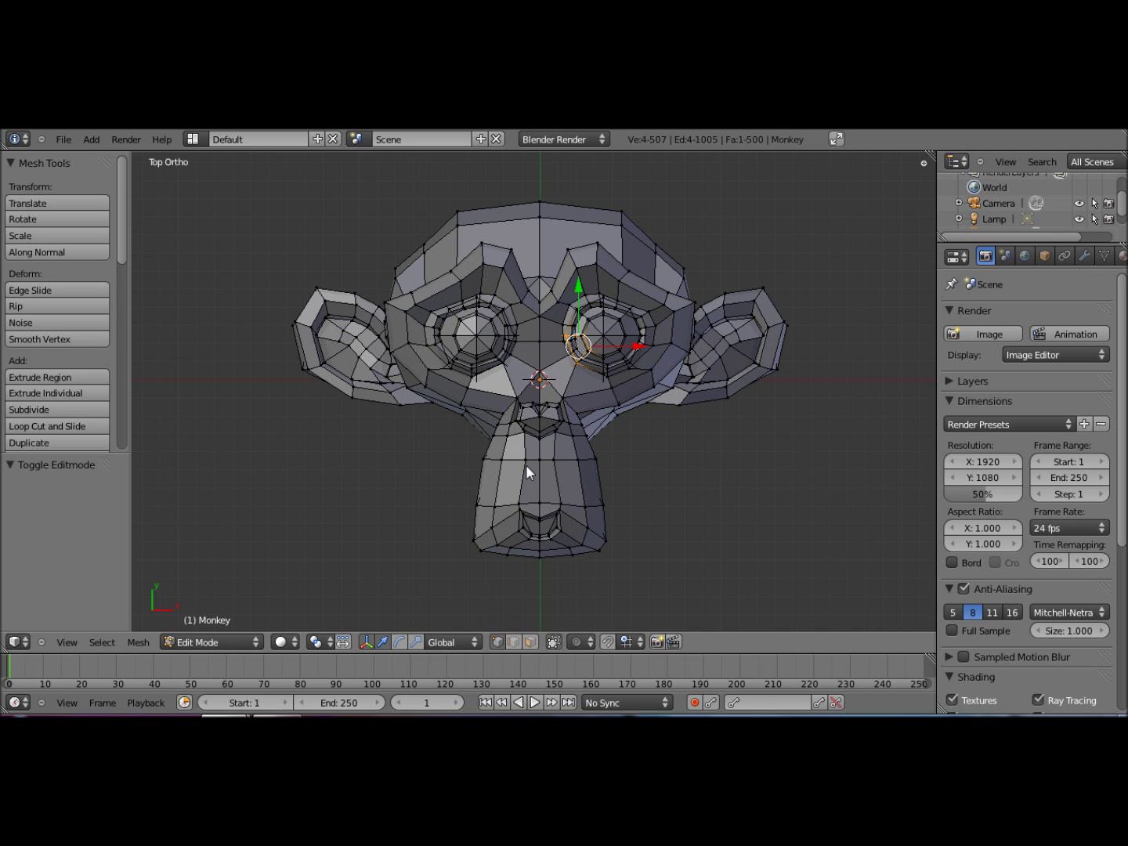
key(ctrl+Tab)
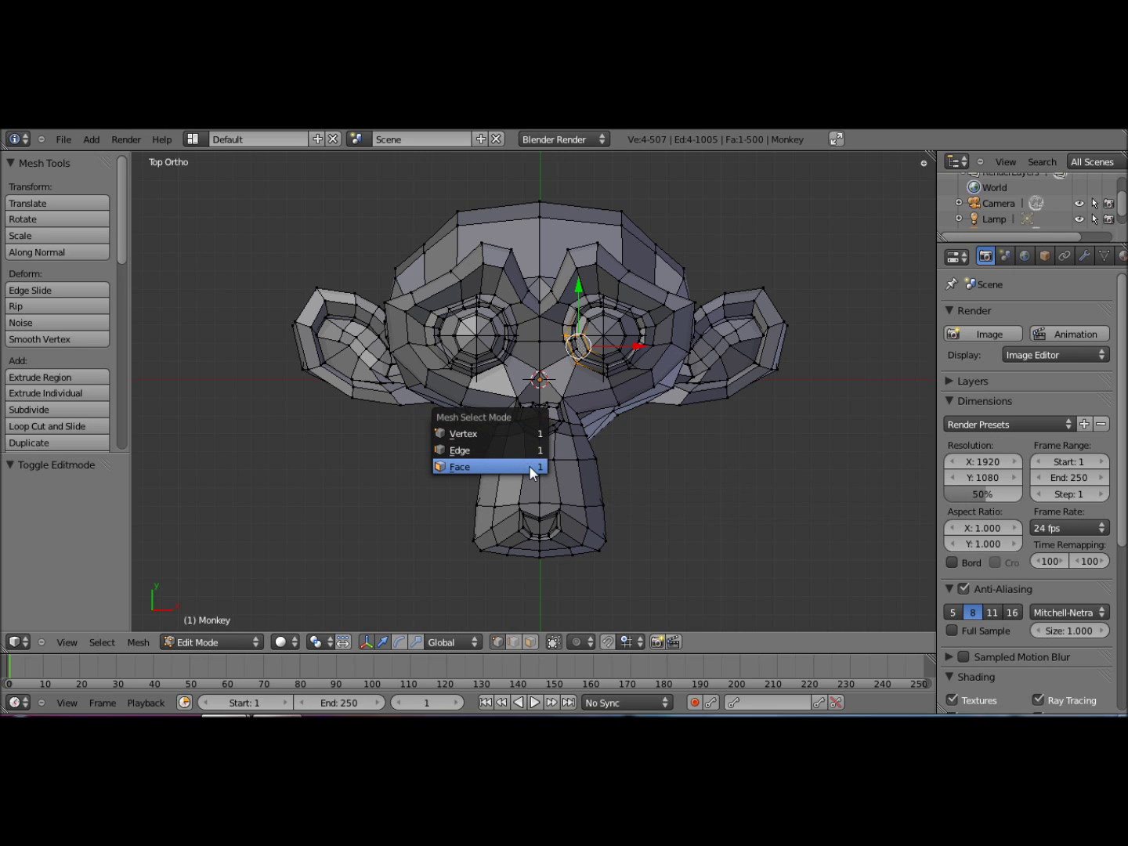
click(532, 469)
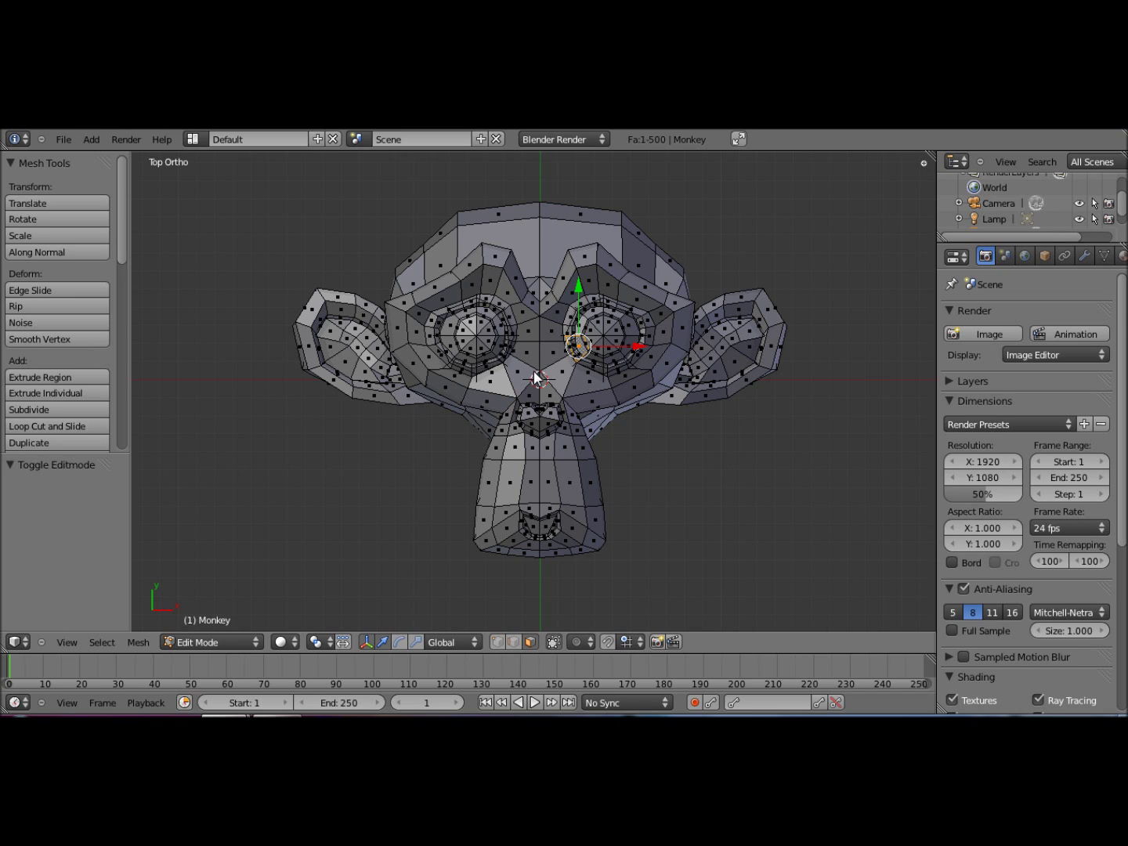
key(ctrl+Tab)
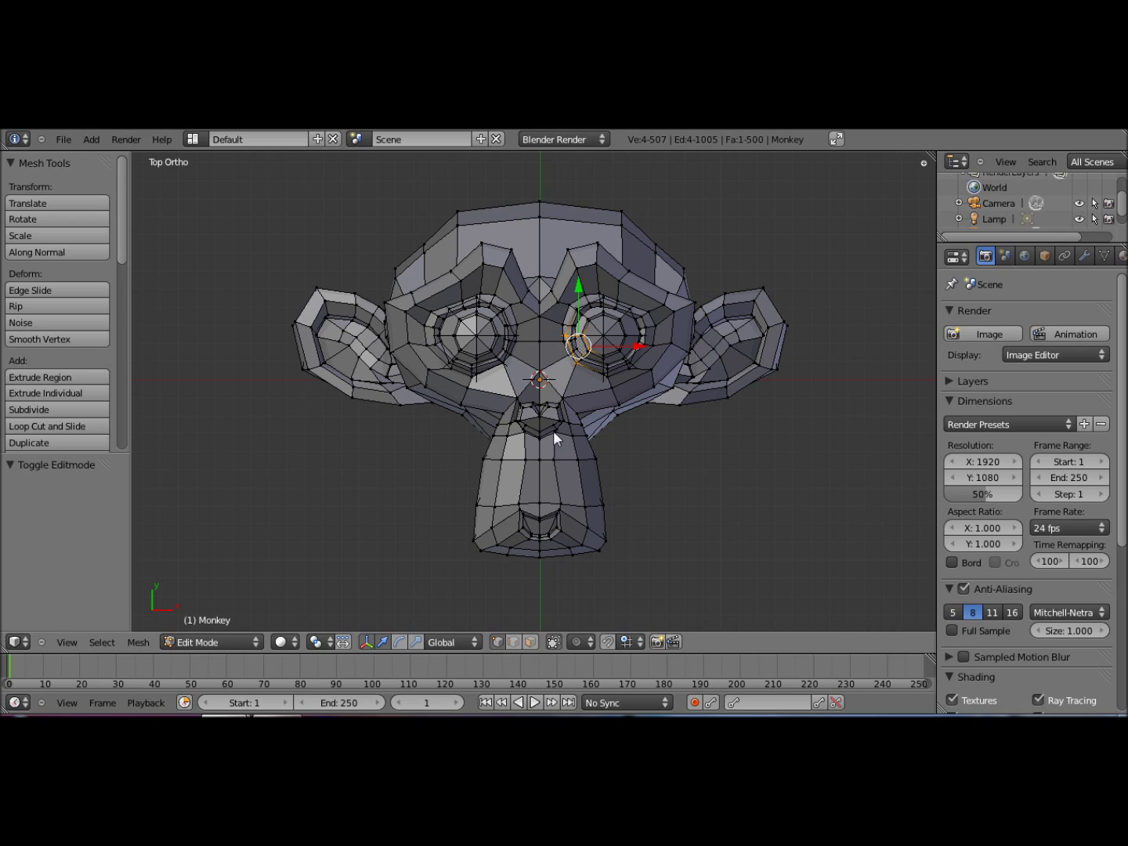
Step: Change the mesh selection mode from vertex to edge, back to vertex, to edge again and finally to face
key(ctrl+Tab)
key(2)
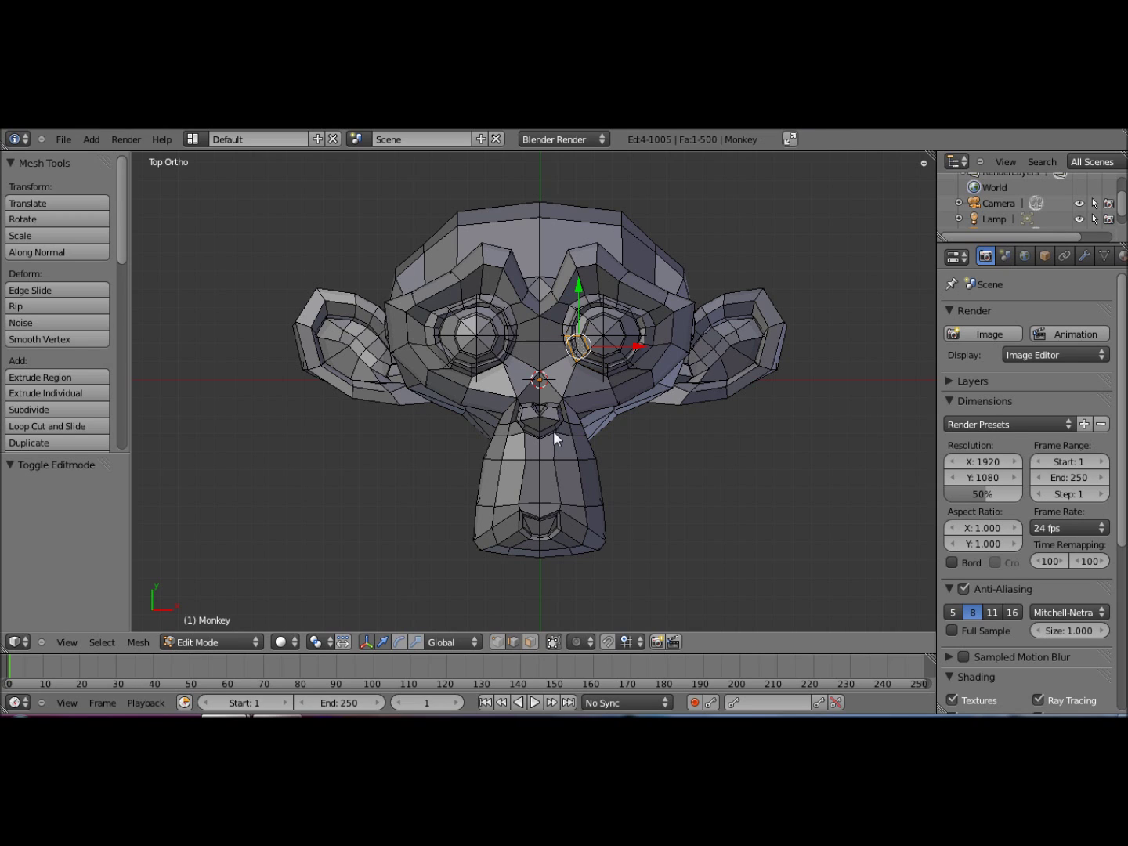
key(ctrl+Tab)
key(1)
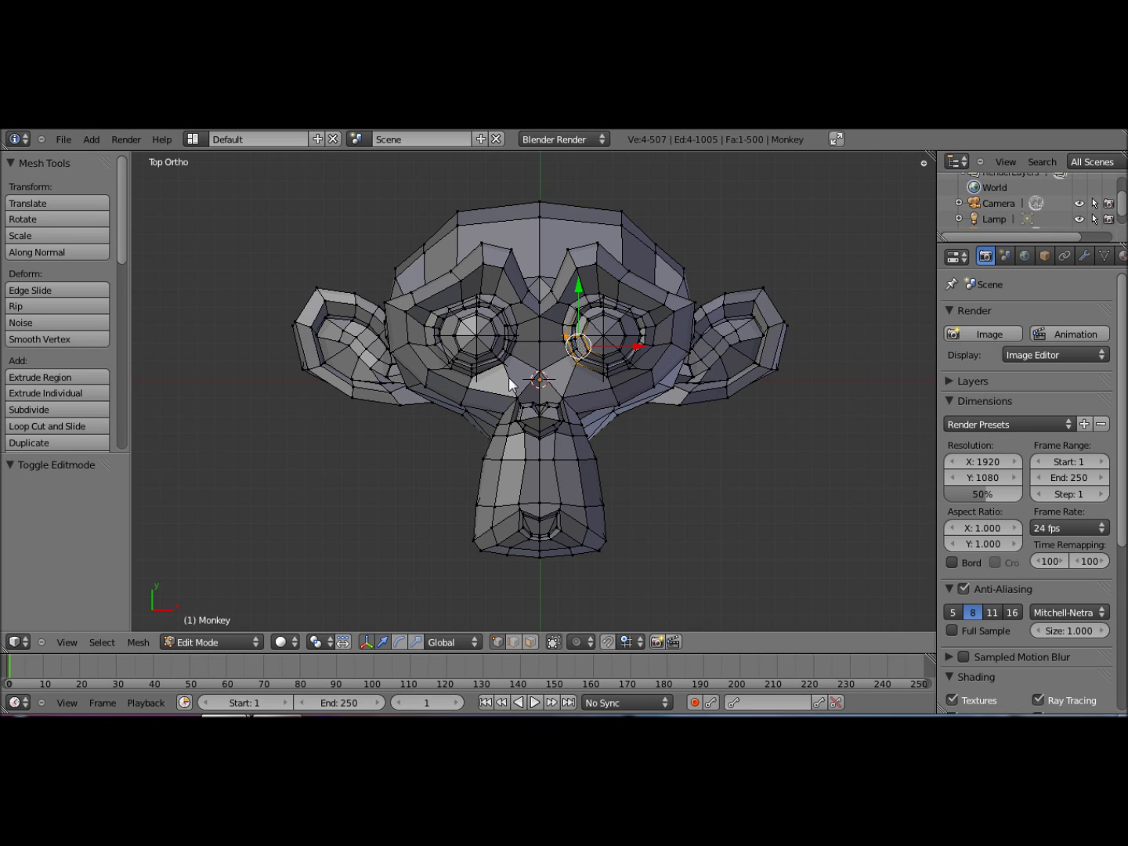
key(ctrl+Tab)
key(2)
key(ctrl+Tab)
key(3)
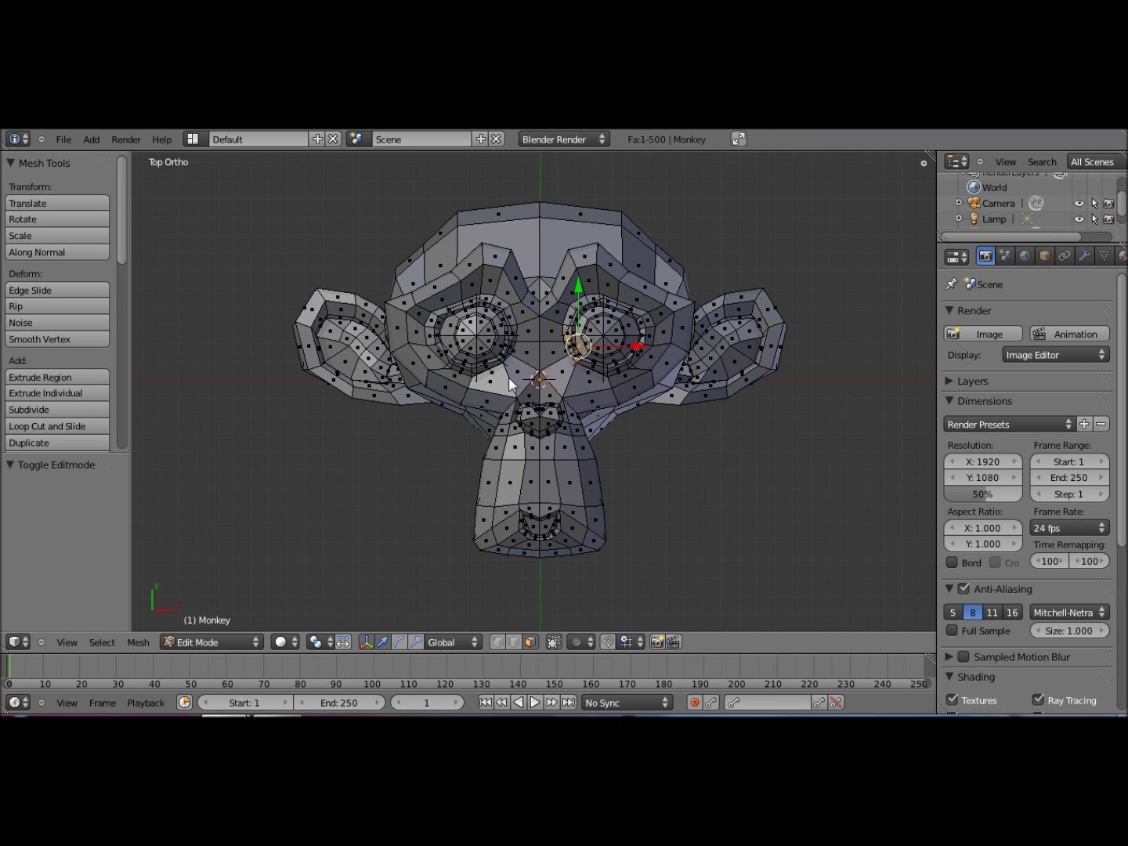
Step: Cycle the mesh selection mode through vertex, edge, face and edge, returning to vertex
key(ctrl+Tab)
key(1)
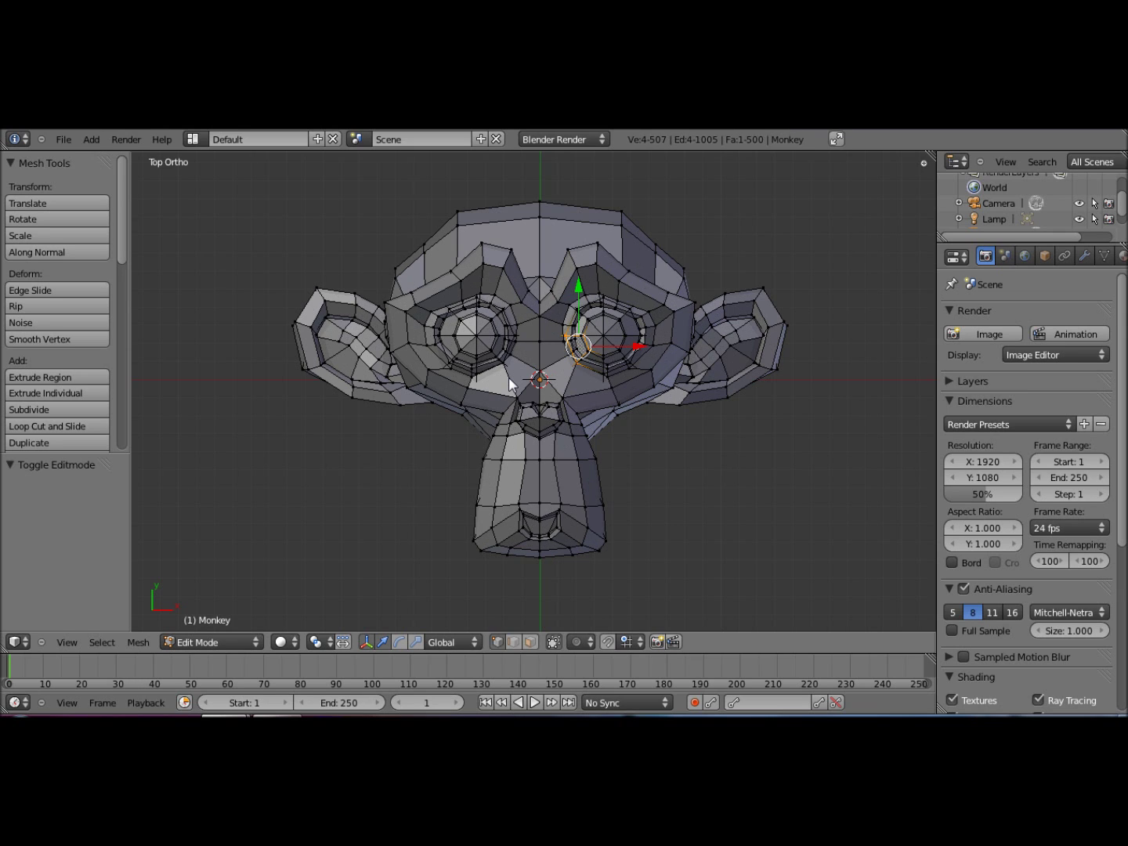
key(ctrl+Tab)
key(2)
key(ctrl+Tab)
key(3)
key(ctrl+Tab)
key(2)
key(ctrl+Tab)
key(1)
Step: Cycle the selection mode through edge, face and edge back to vertex, deselect everything and return to Object Mode
key(ctrl+Tab)
key(2)
key(ctrl+Tab)
key(3)
key(ctrl+Tab)
key(2)
key(ctrl+Tab)
key(1)
key(a)
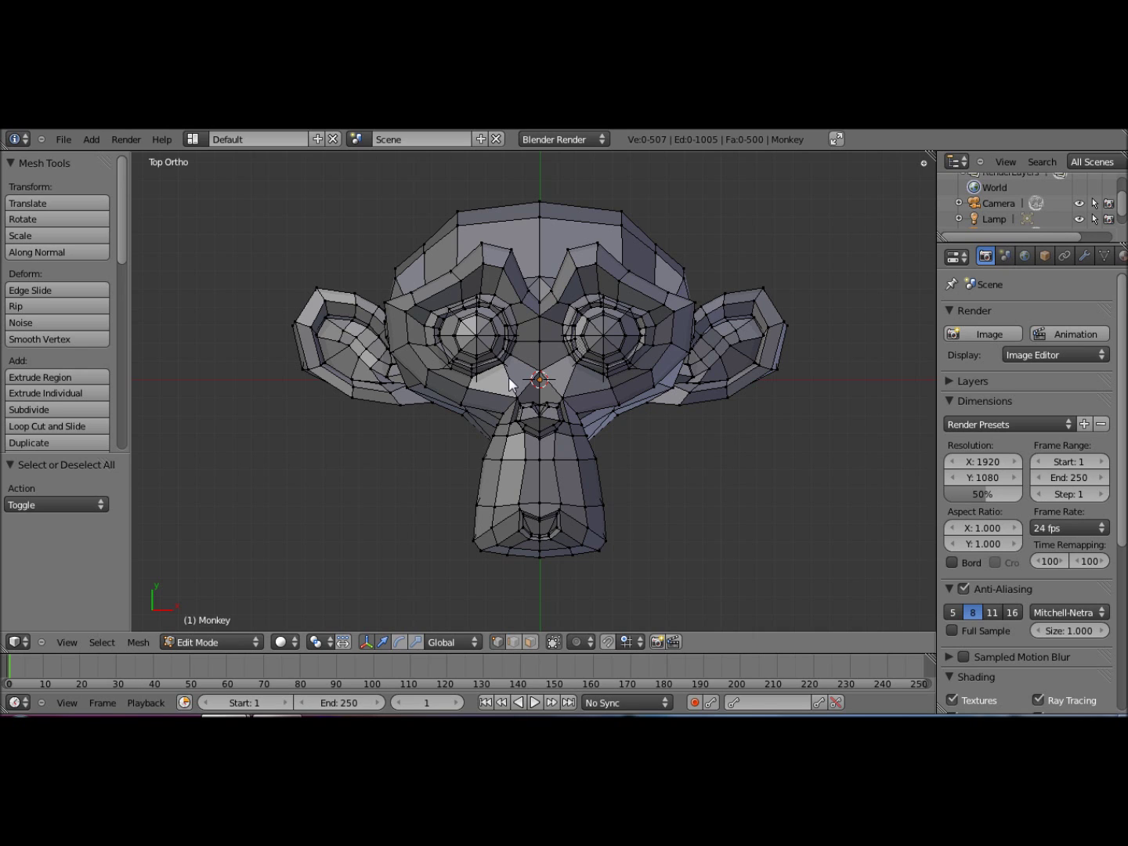
key(Tab)
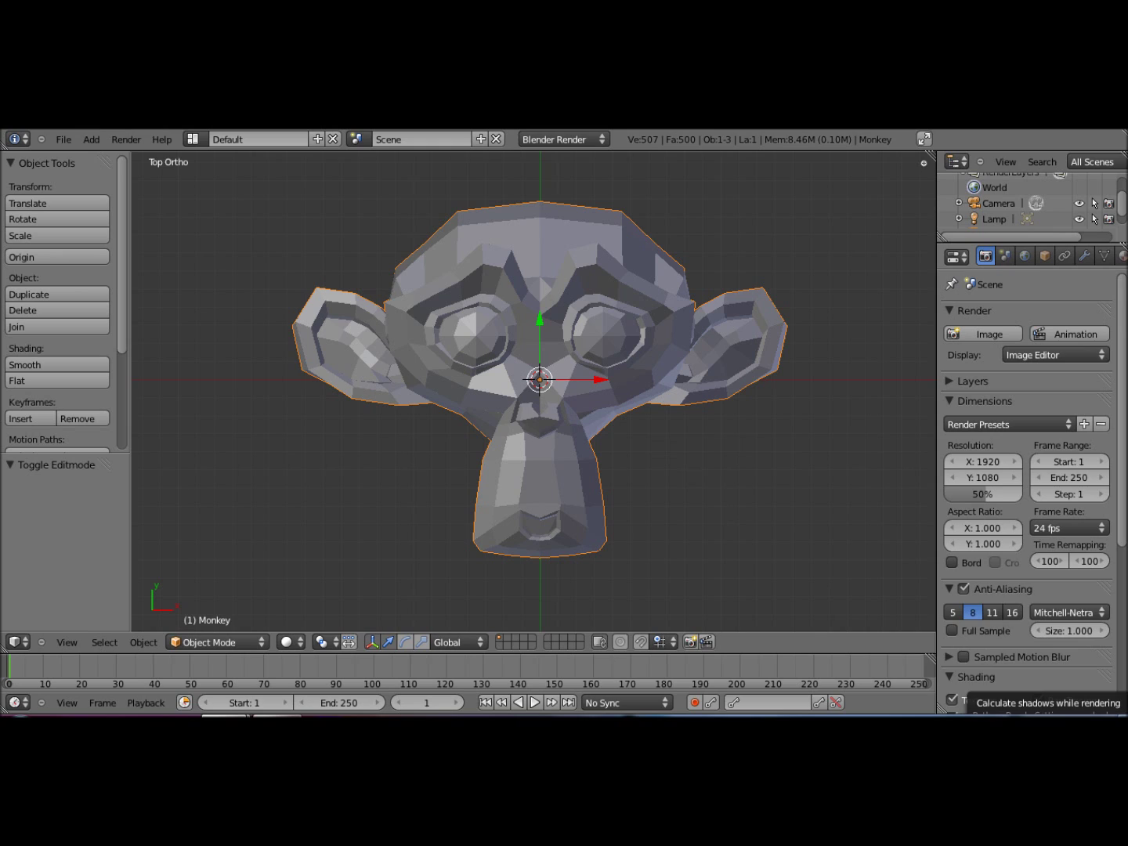
click(966, 716)
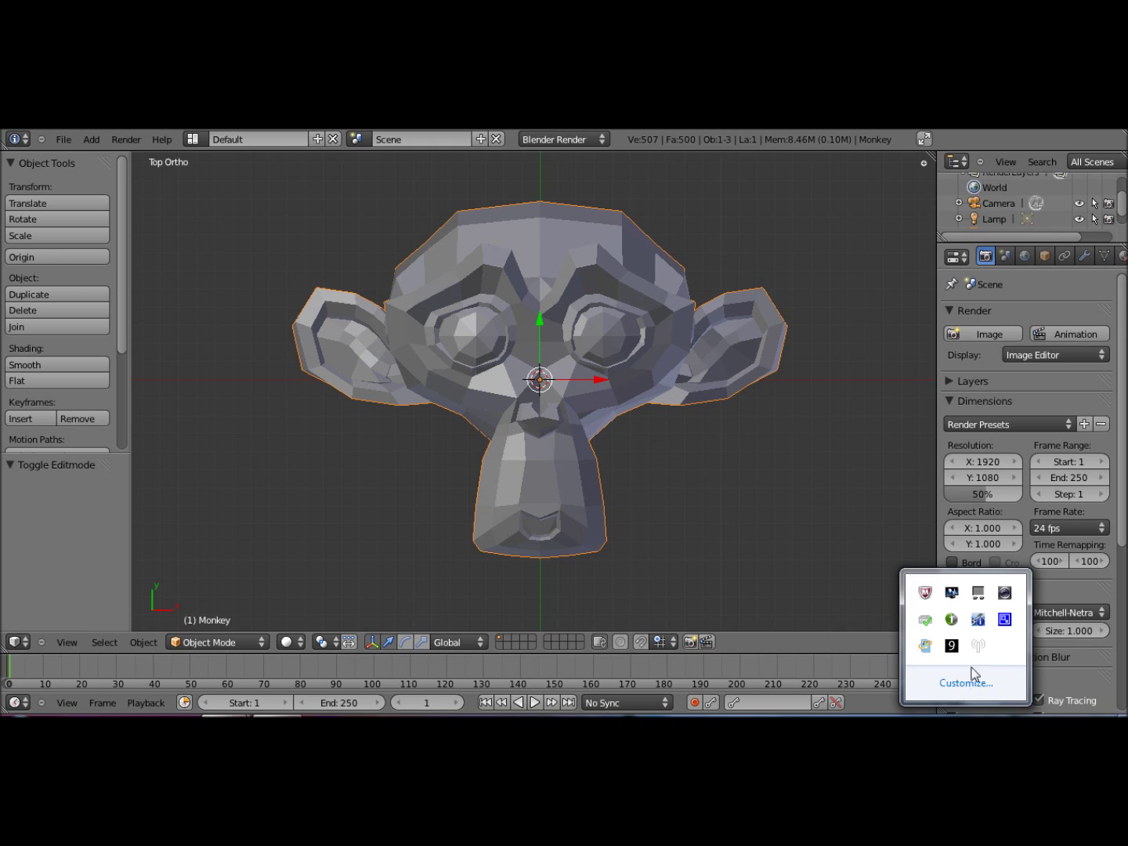
right_click(1003, 621)
click(1035, 546)
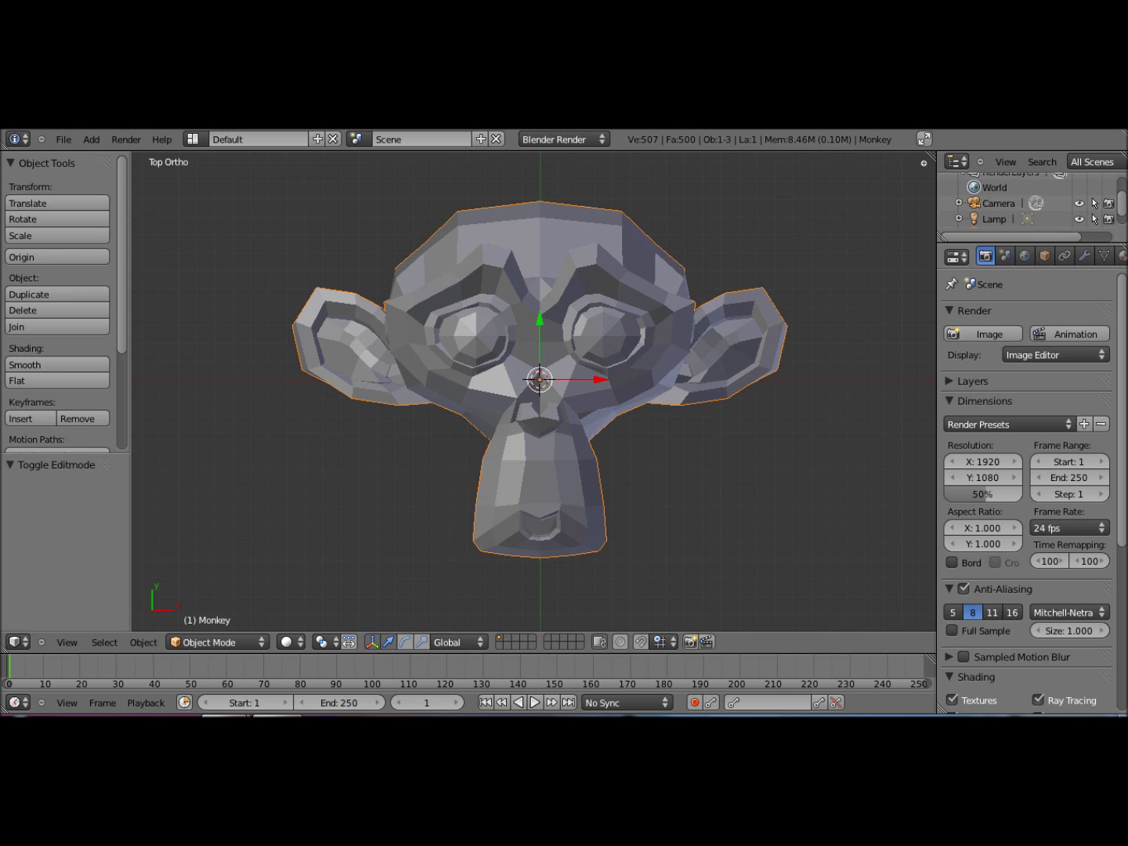
Step: Add a Subdivision Surface modifier to the monkey at view level 1, raise it to 2 and 3, and set it to 0
click(1084, 256)
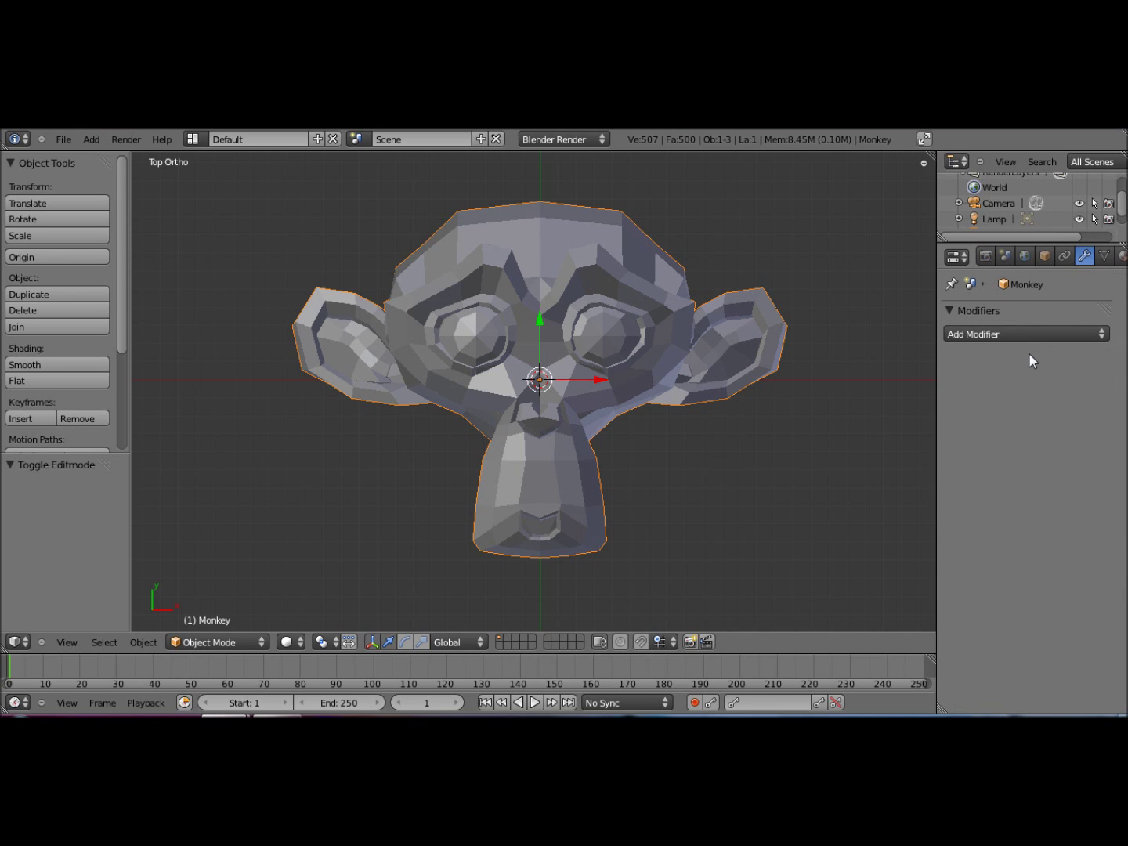
click(1023, 335)
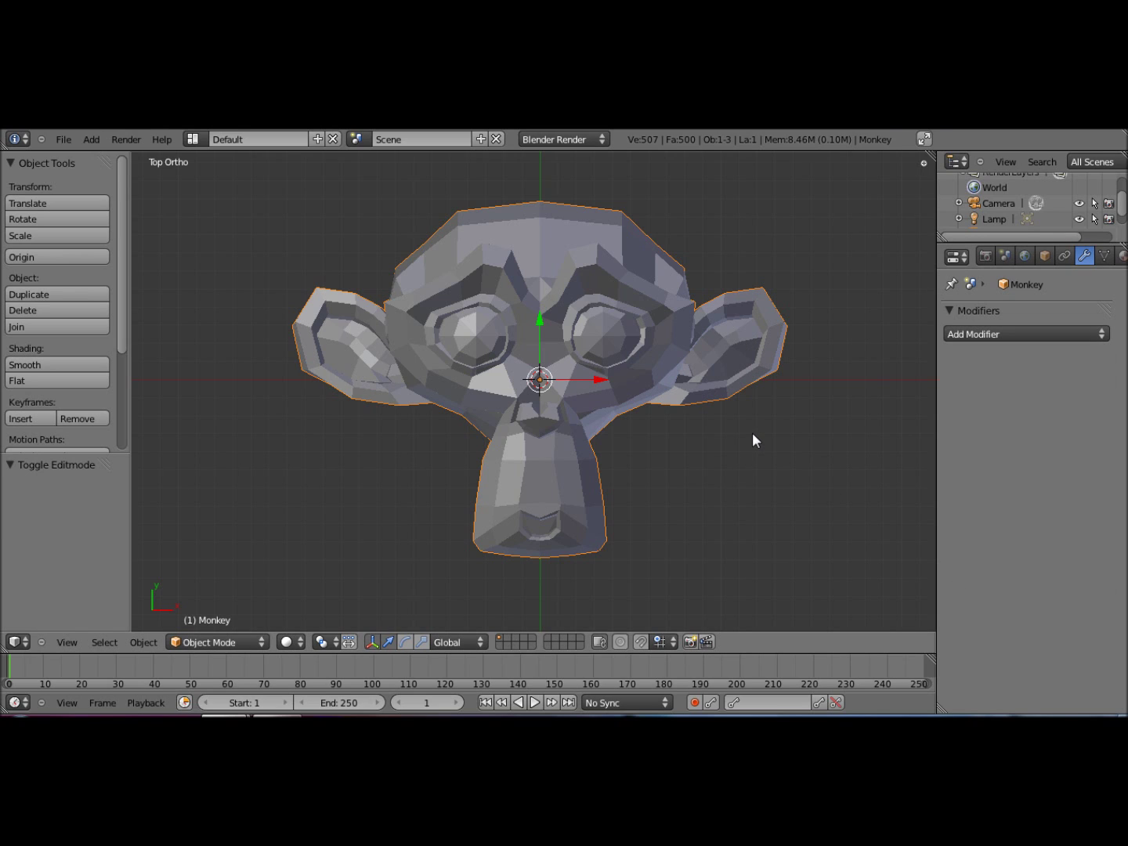
key(ctrl+1)
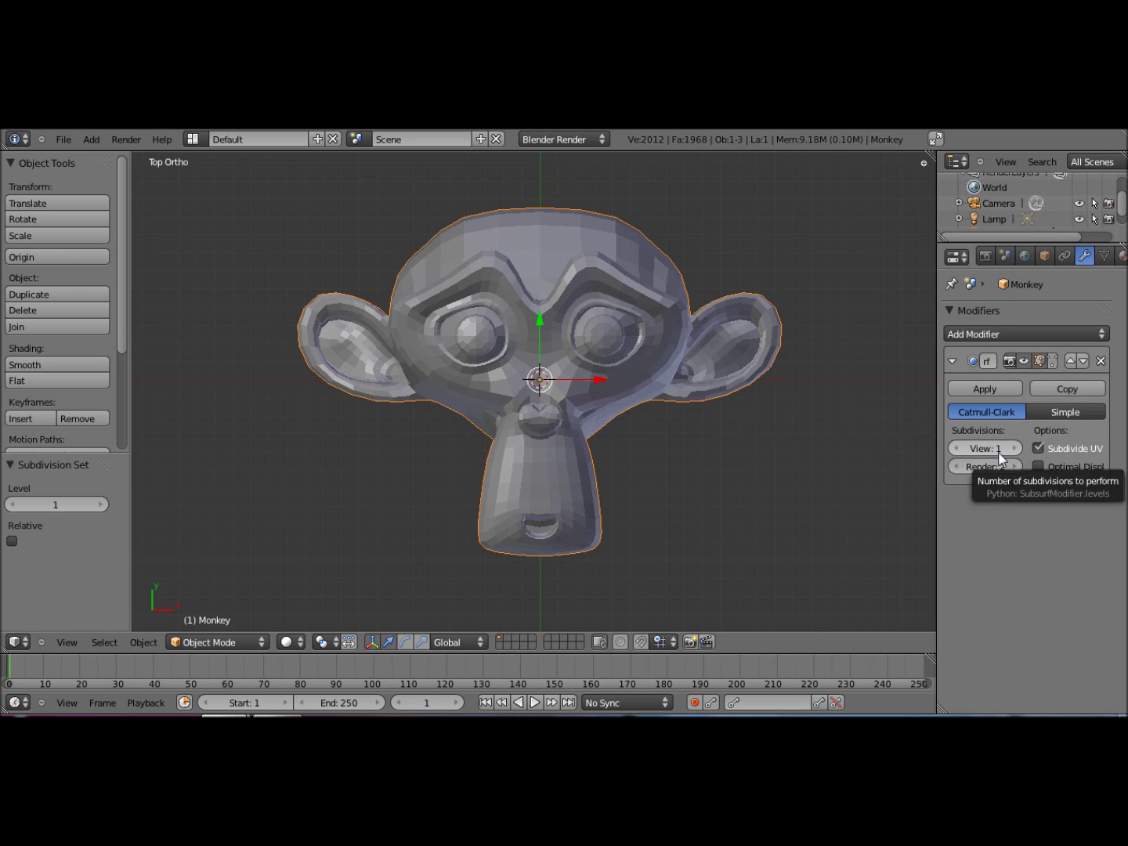
key(ctrl+2)
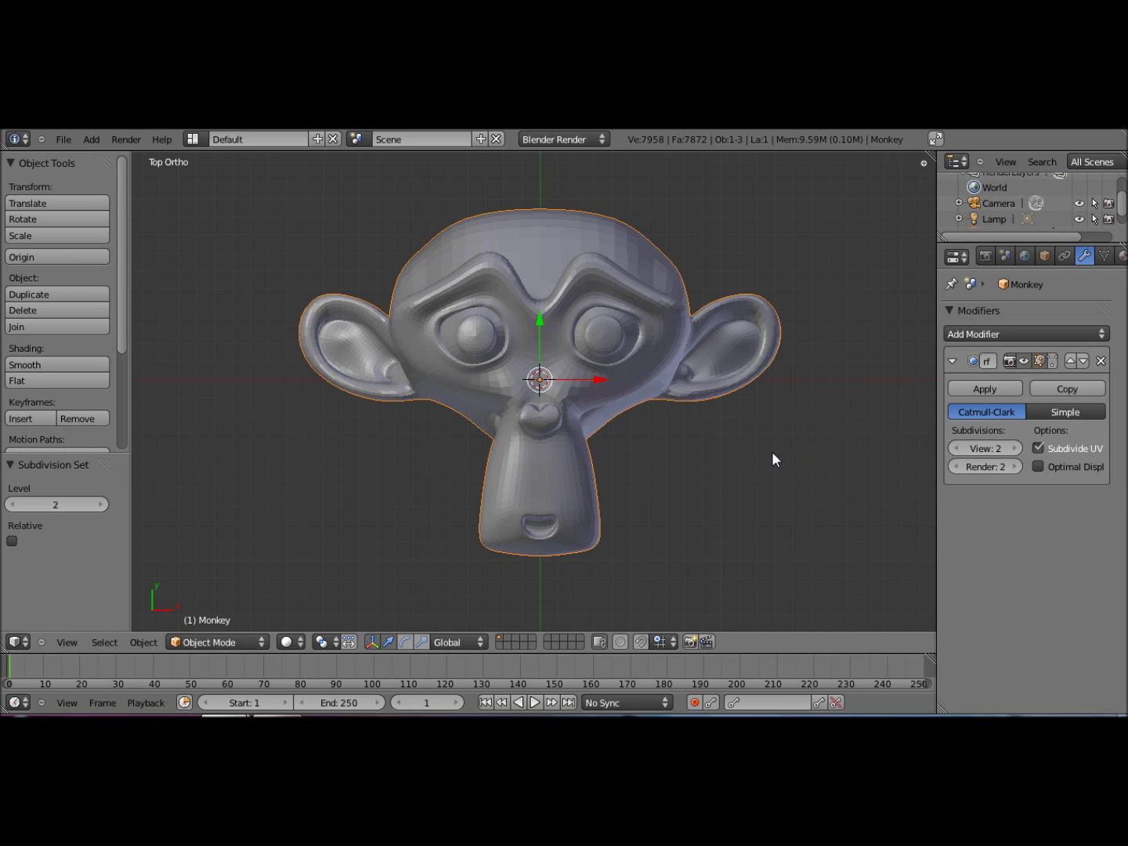
key(ctrl+3)
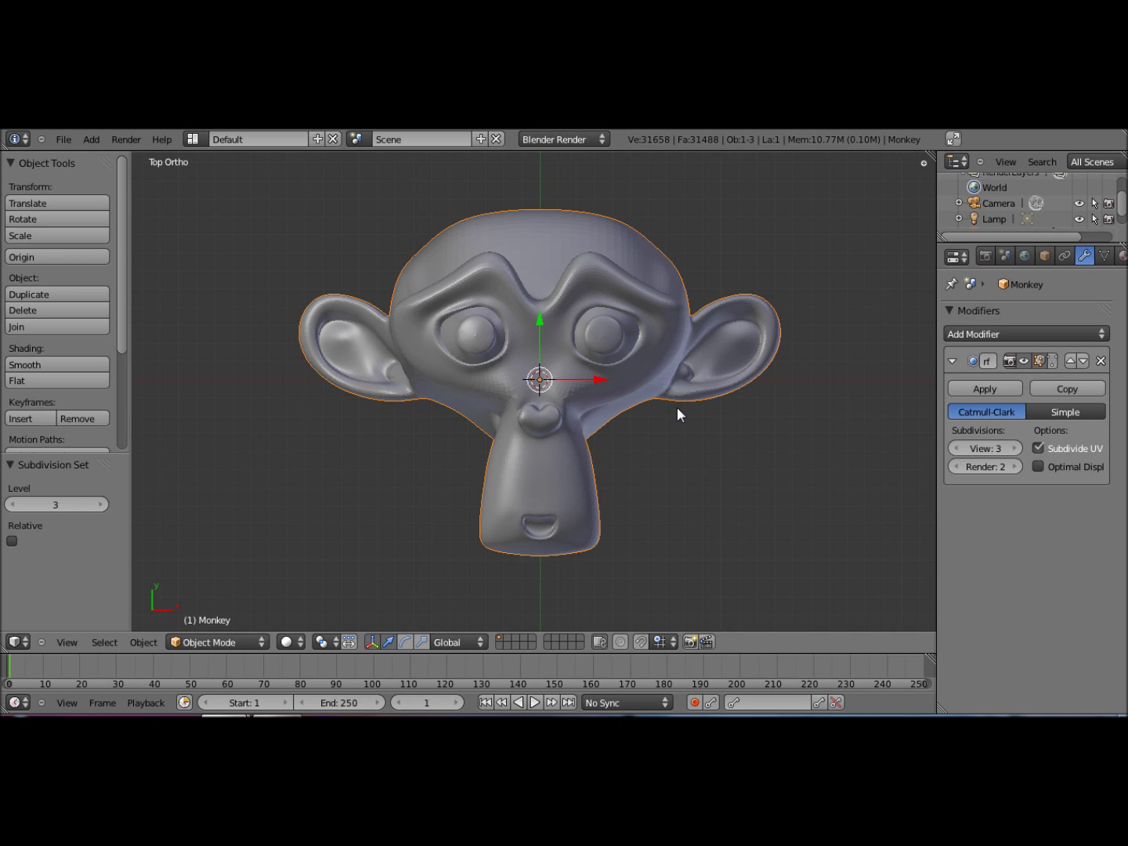
key(ctrl+0)
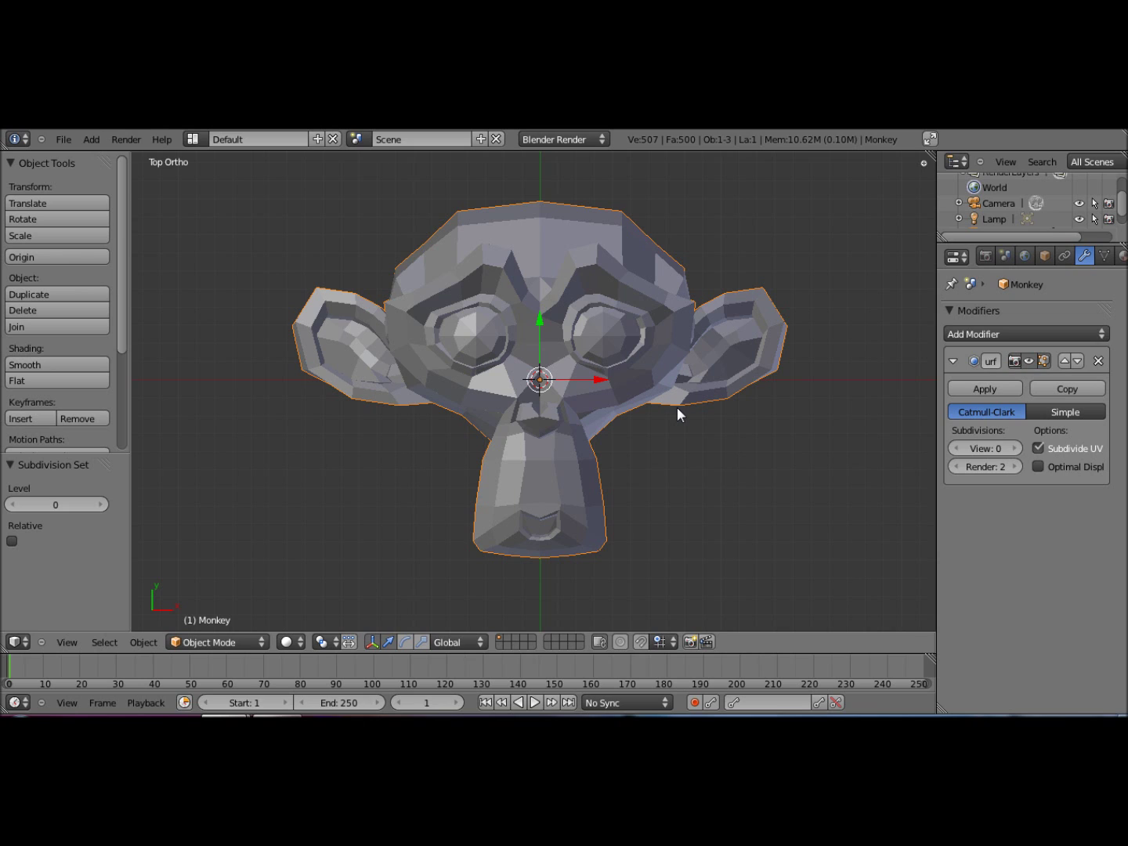
Step: In Edit Mode, try moving a vertex at the top of the nose with smooth proportional editing of size 1.00
key(Tab)
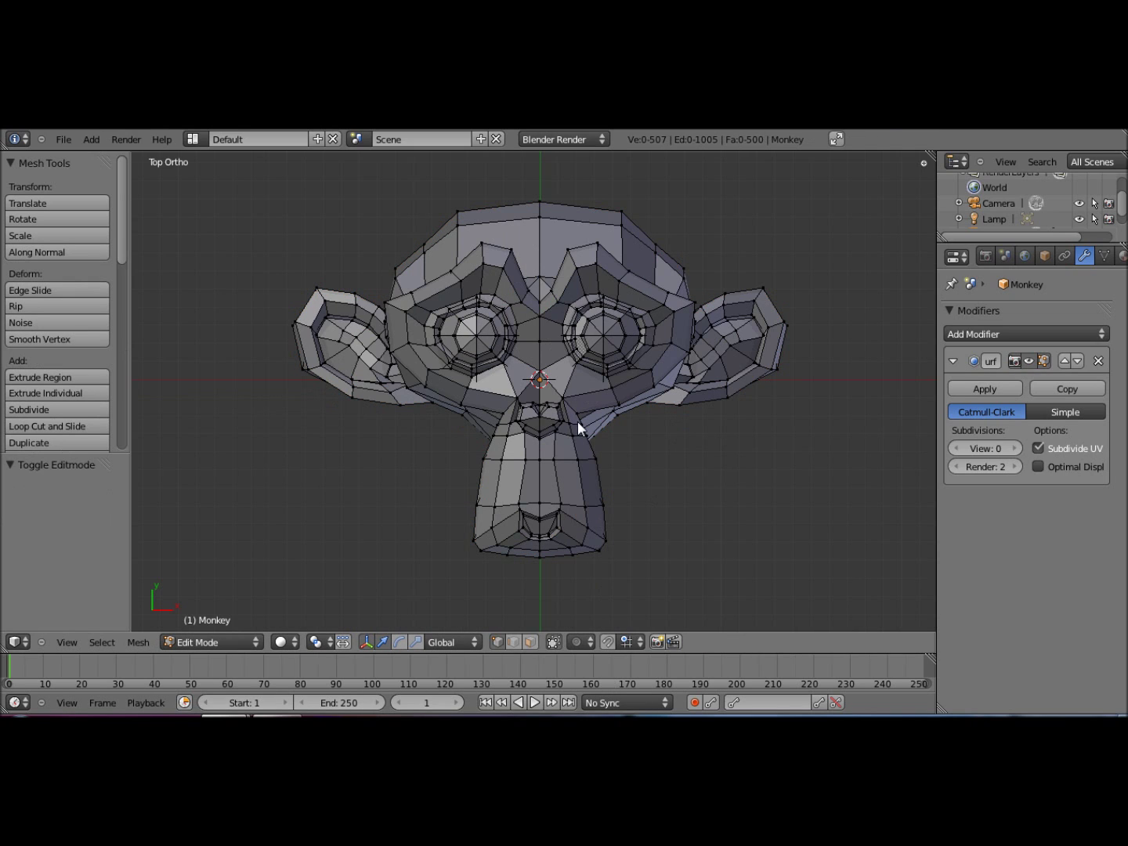
key(o)
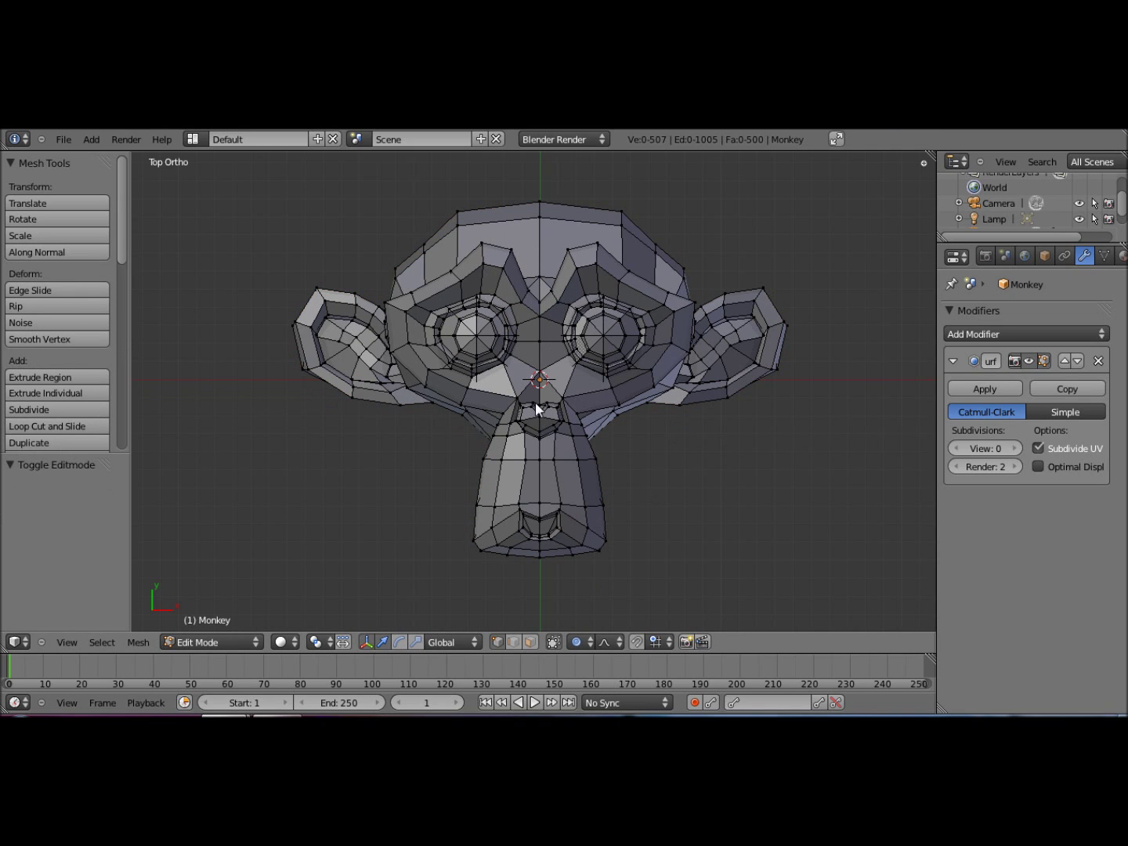
right_click(532, 402)
key(g)
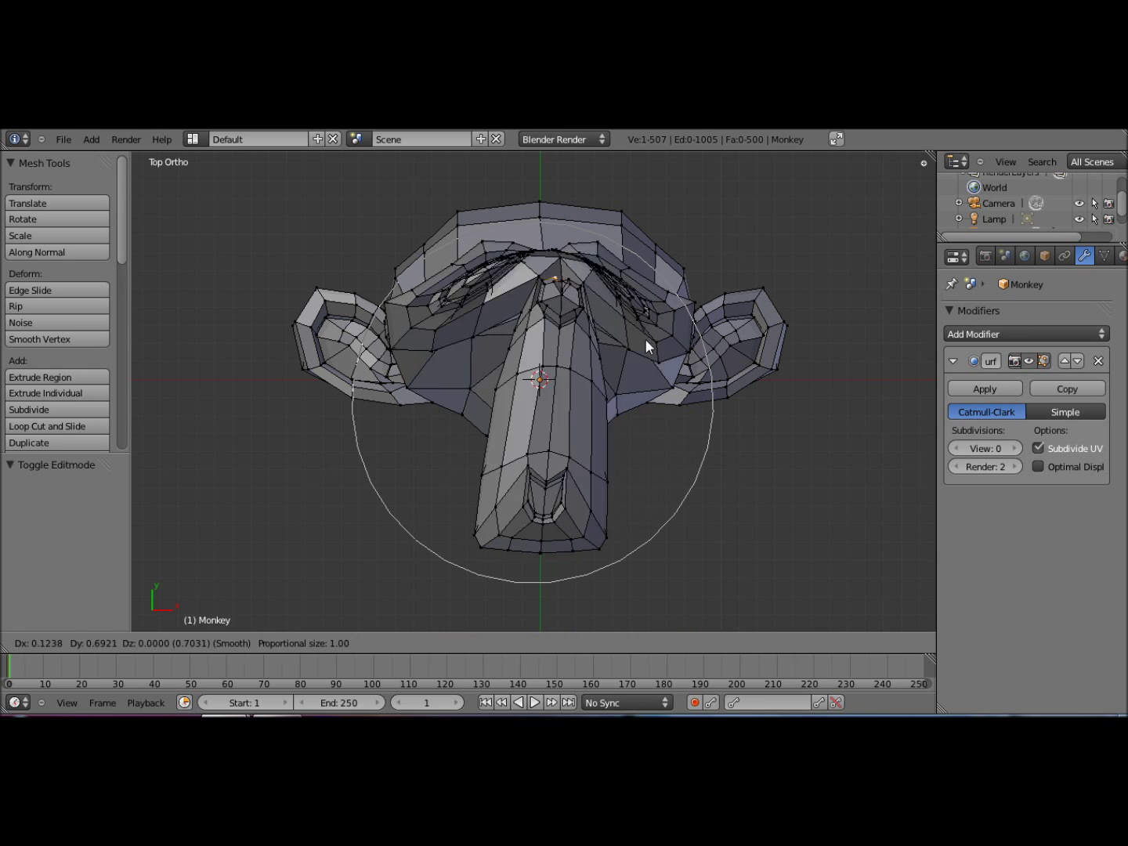
key(Escape)
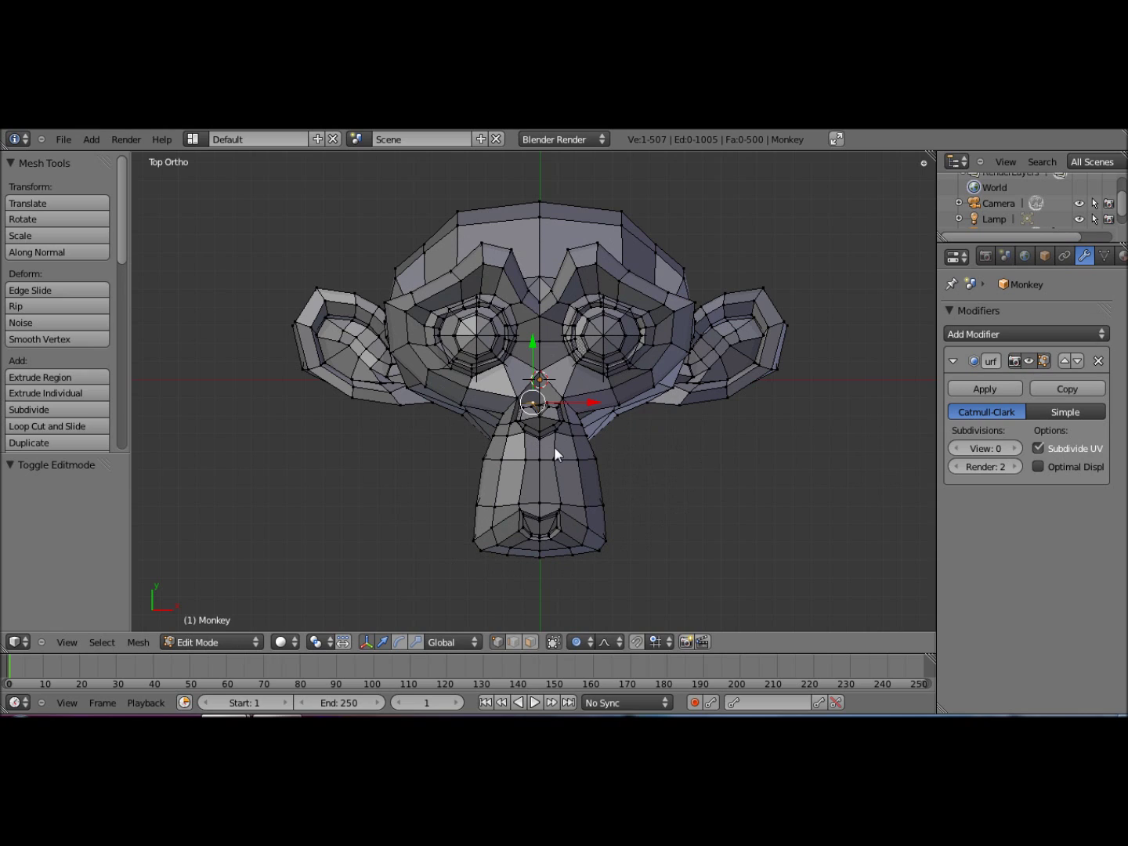
Step: Try moving the same nose vertex with proportional editing disabled, and return to Object Mode
key(g)
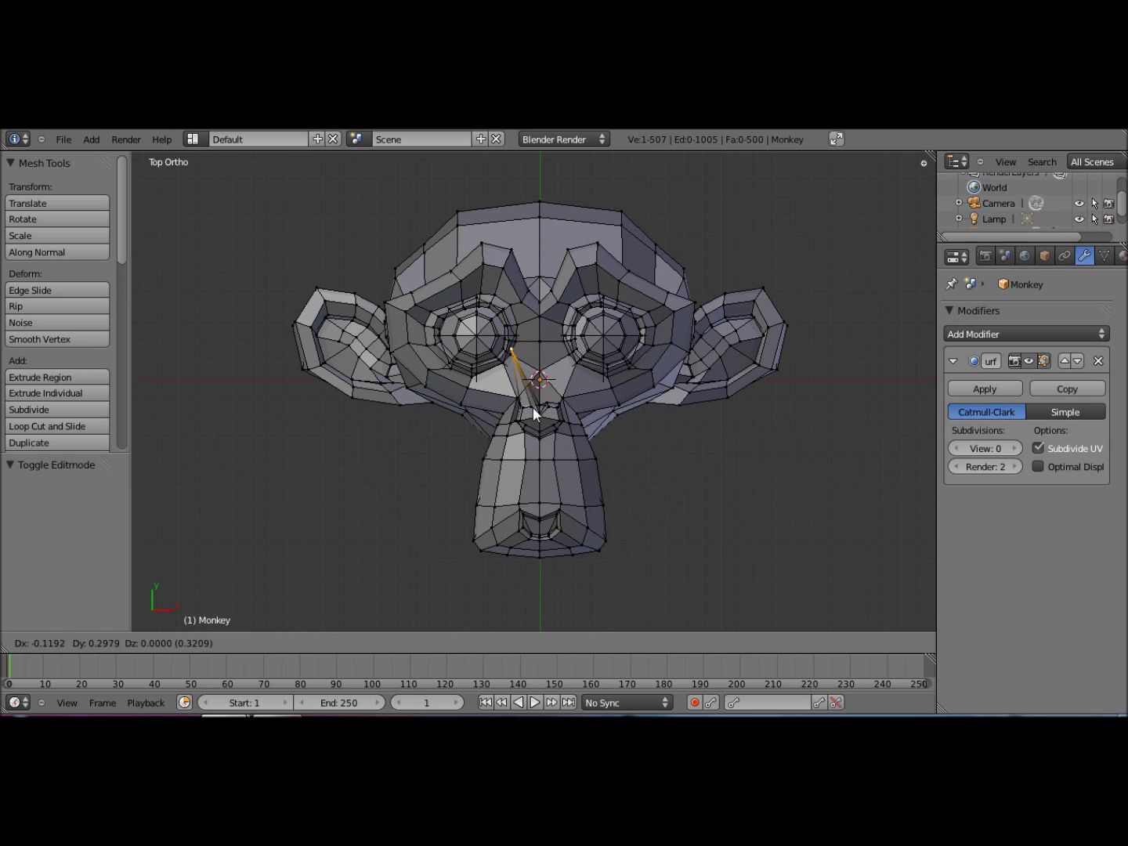
click(577, 429)
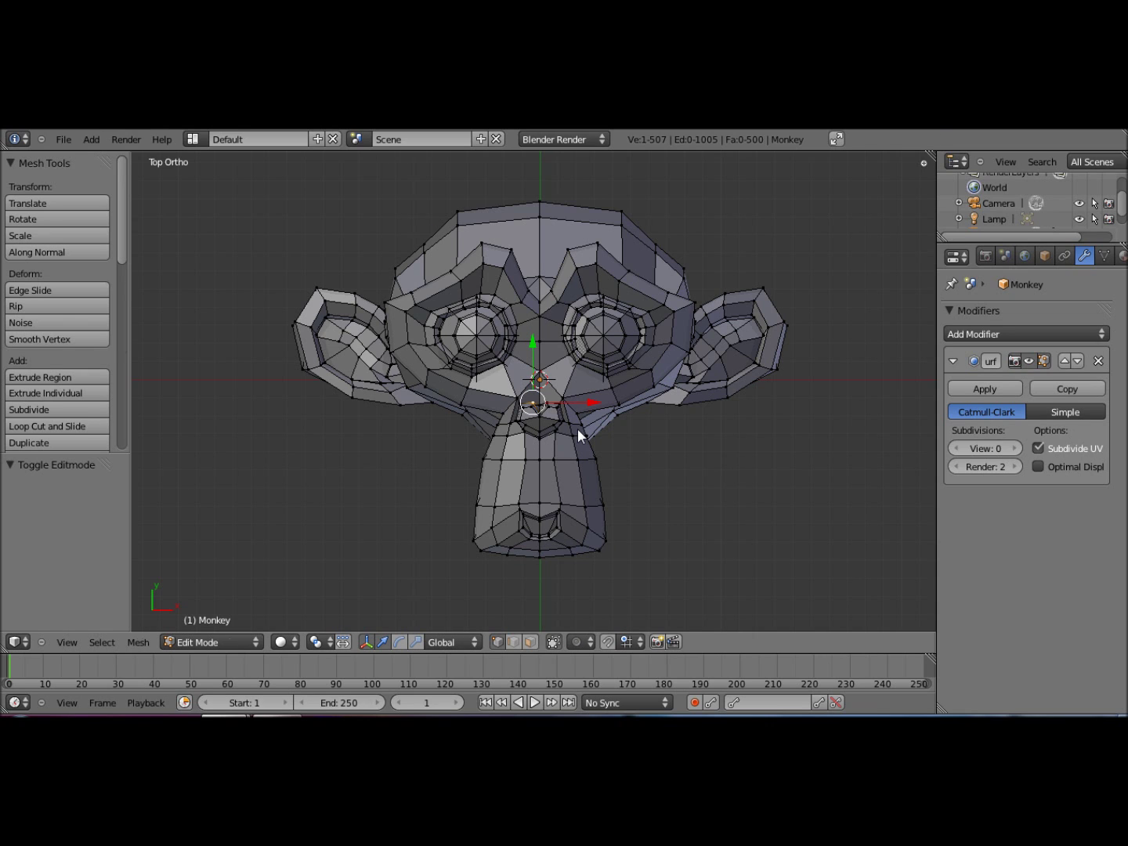
key(Tab)
Step: Insert a LocRotScale keyframe for the monkey at frame 1
scroll(585, 443, down, 8)
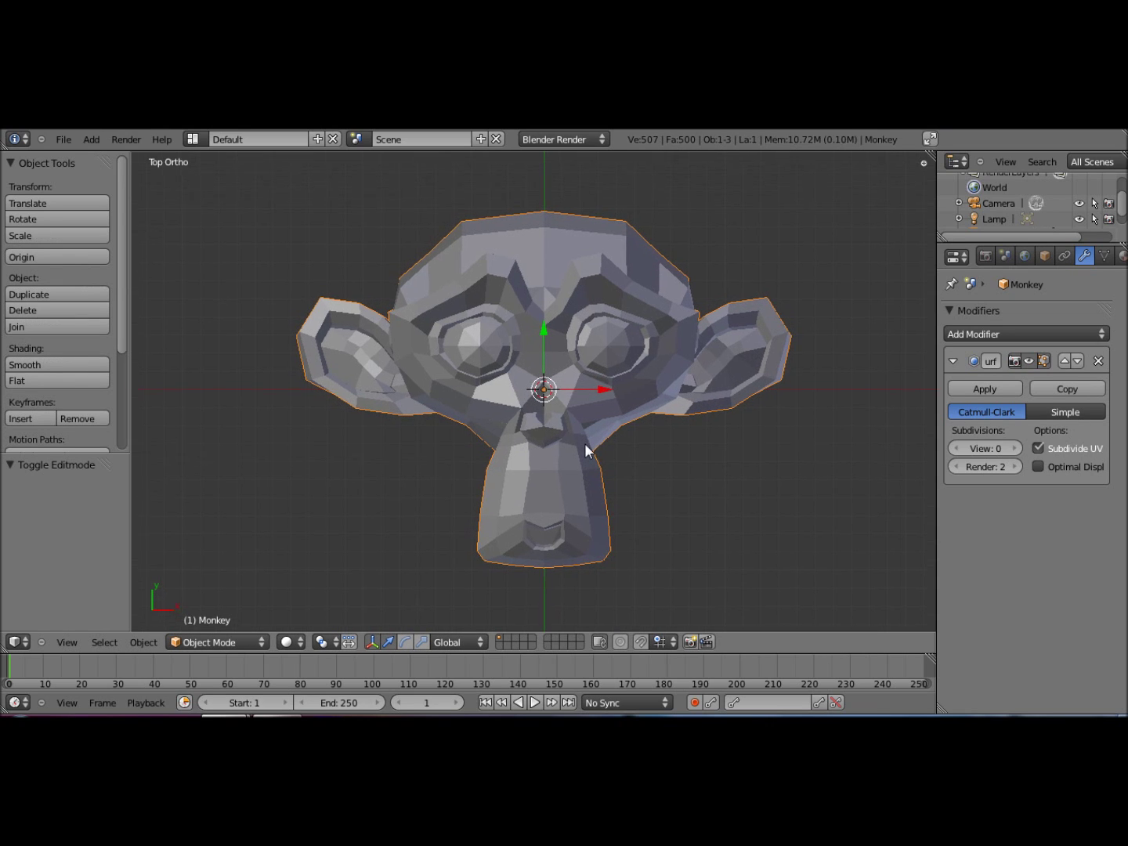
scroll(593, 448, down, 1)
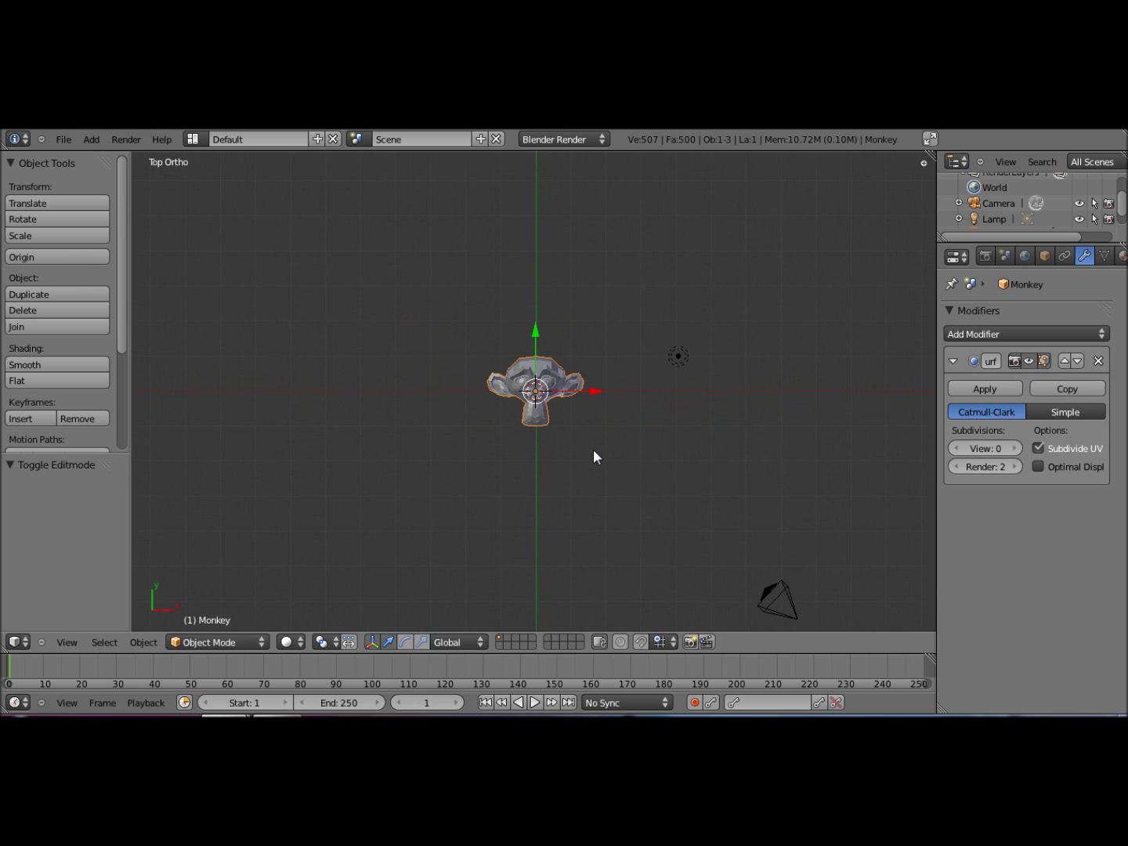
shift+middle_drag(593, 448, 656, 423)
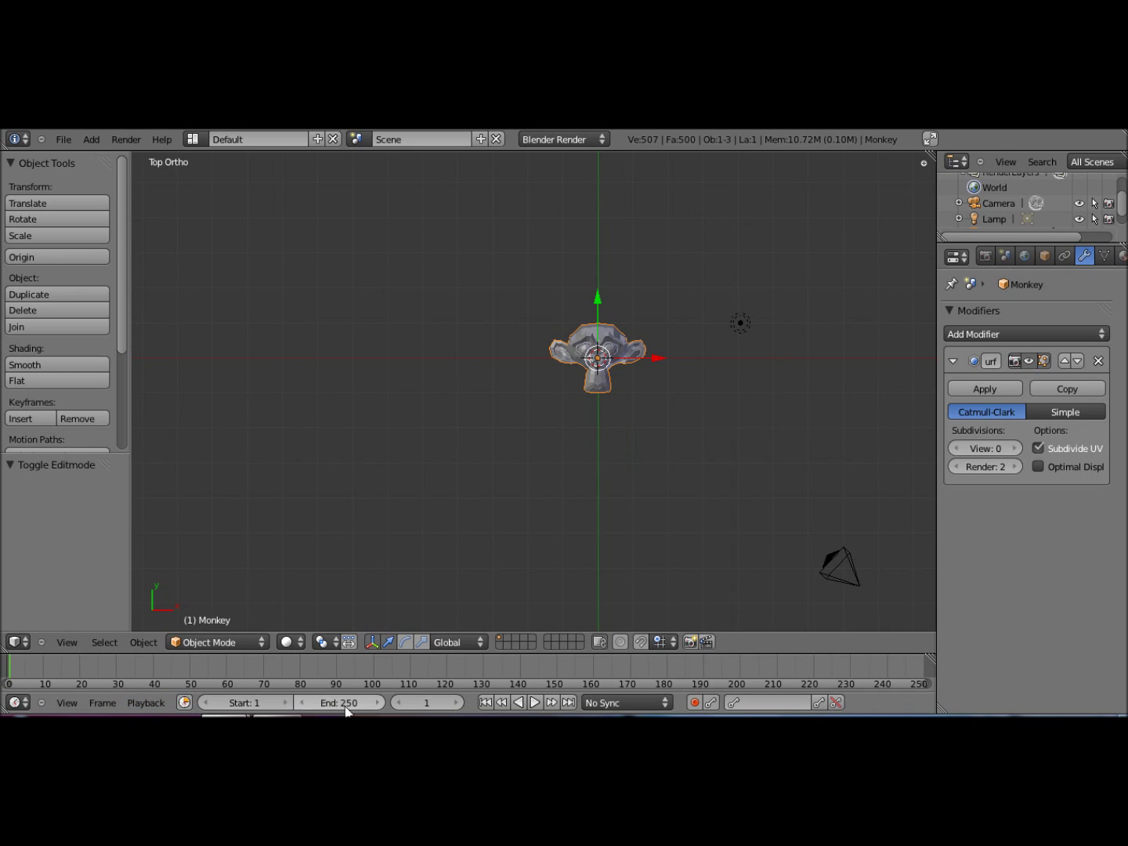
key(i)
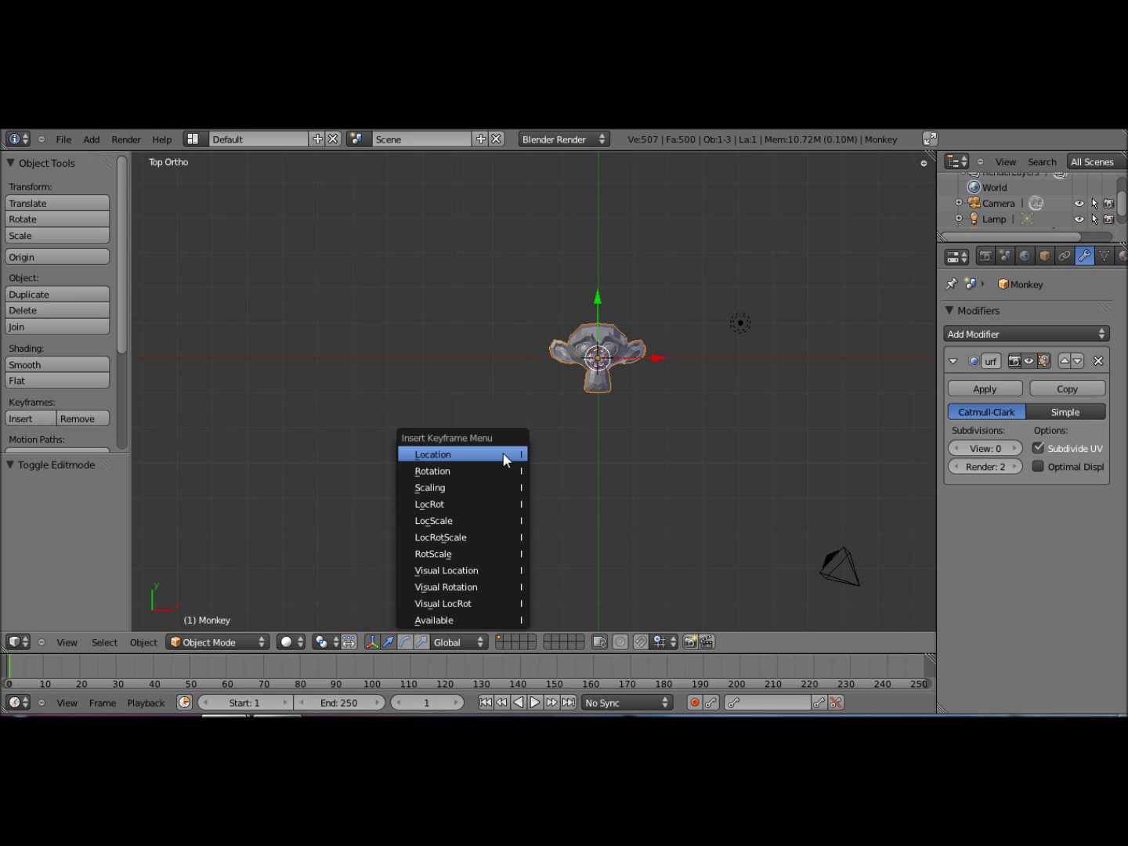
click(505, 542)
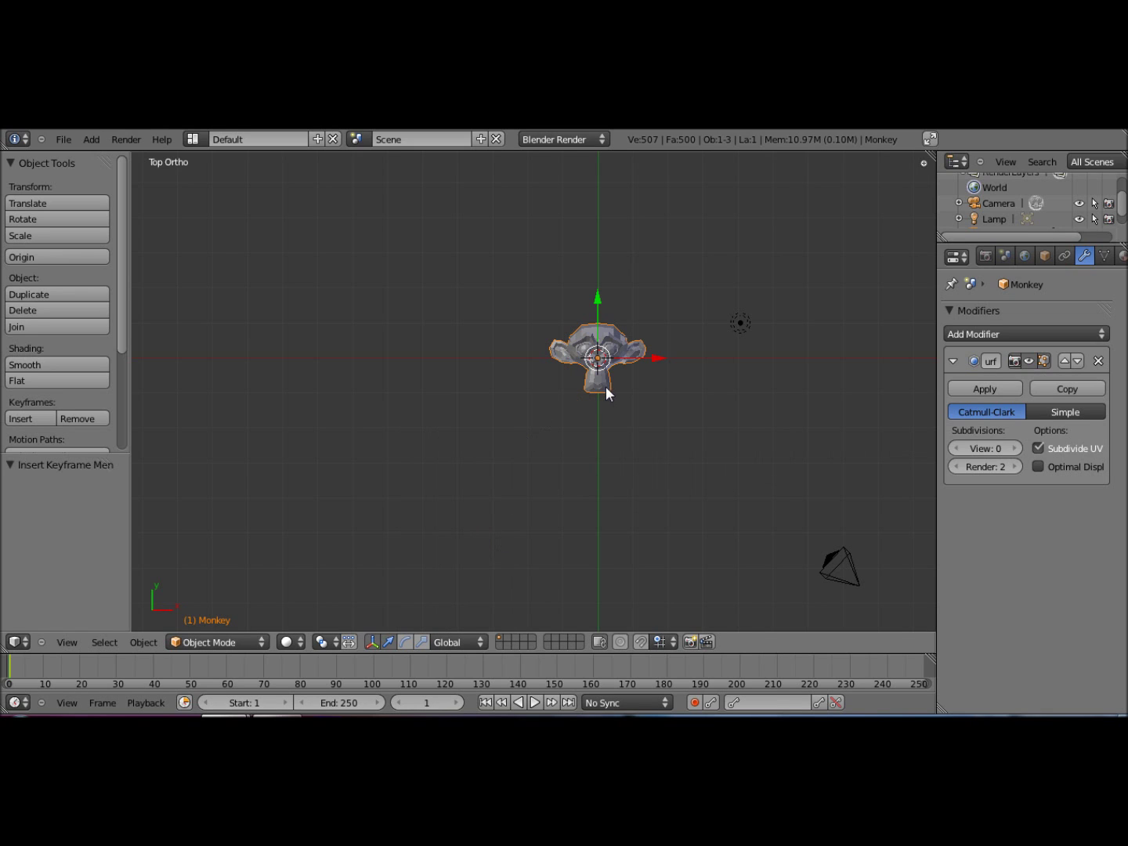
key(g)
key(Escape)
Step: At frame 9, move the monkey about -4.47 along X and 2.41 along Y and insert a keyframe
click(430, 705)
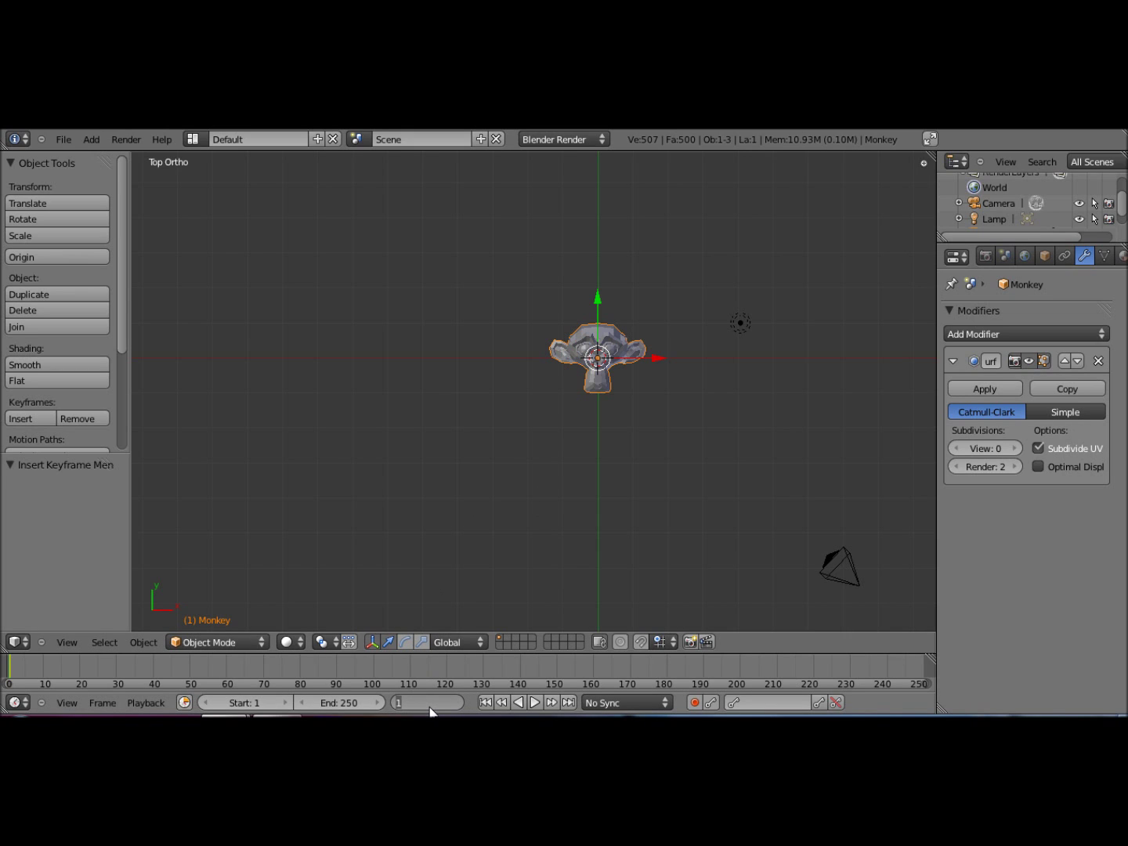
text(9)
key(Return)
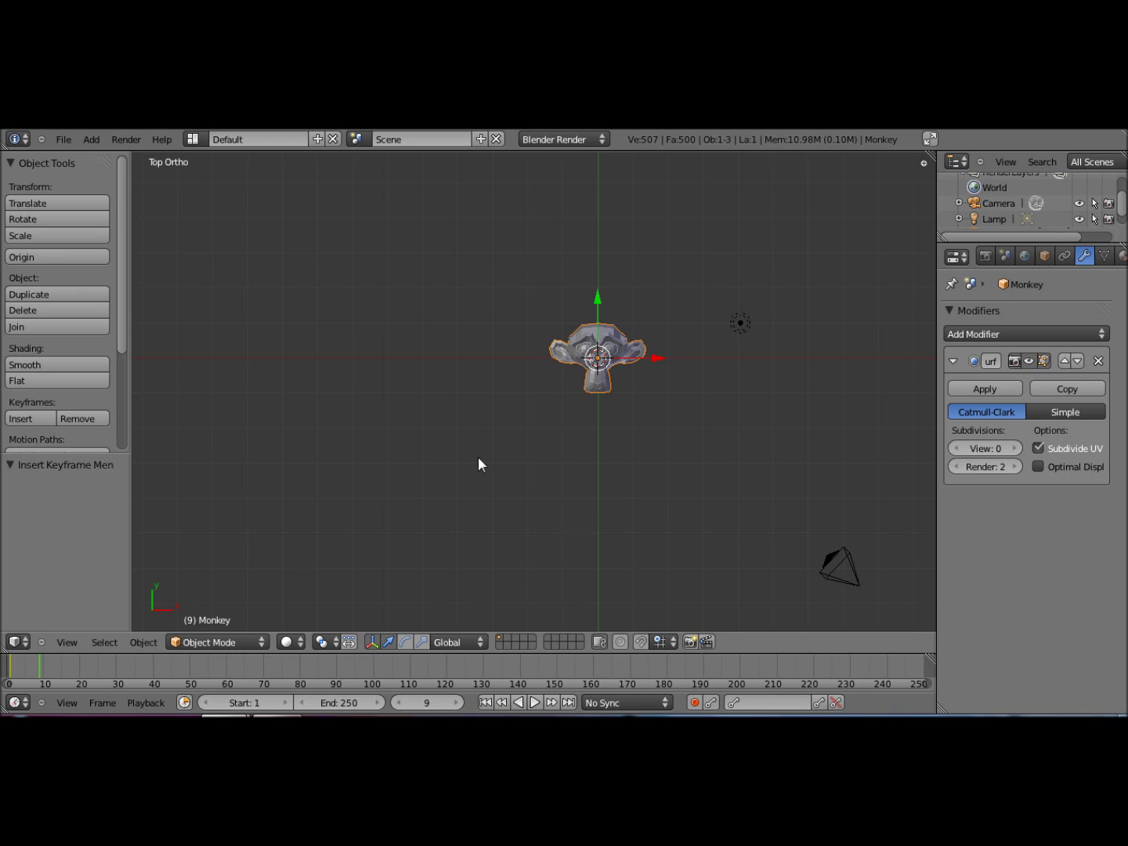
key(g)
click(414, 363)
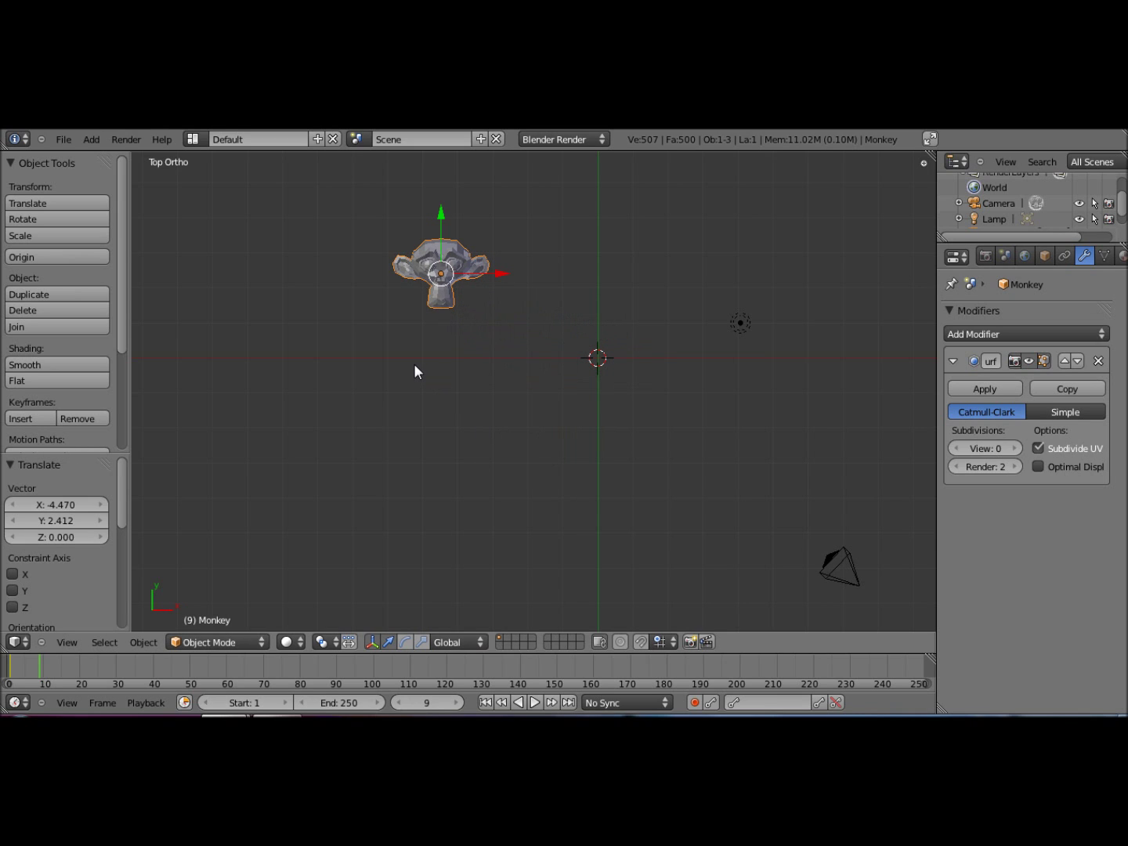
key(i)
click(414, 365)
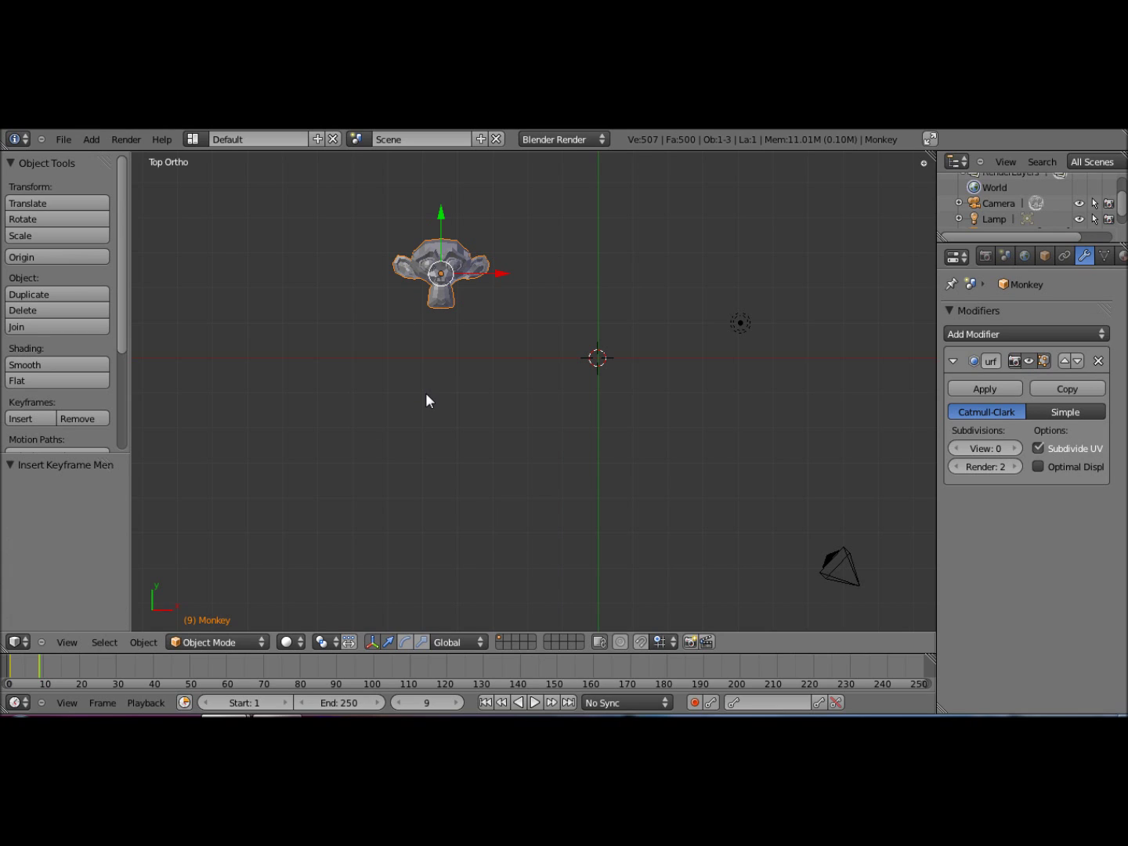
Step: Preview the monkey's movement by jumping and stepping through the frames, ending at frame 3
key(Up)
key(Up)
key(Right)
key(Right)
key(Right)
key(Left)
key(Left)
key(Left)
key(Left)
key(Left)
key(shift+Left)
key(Right)
key(Right)
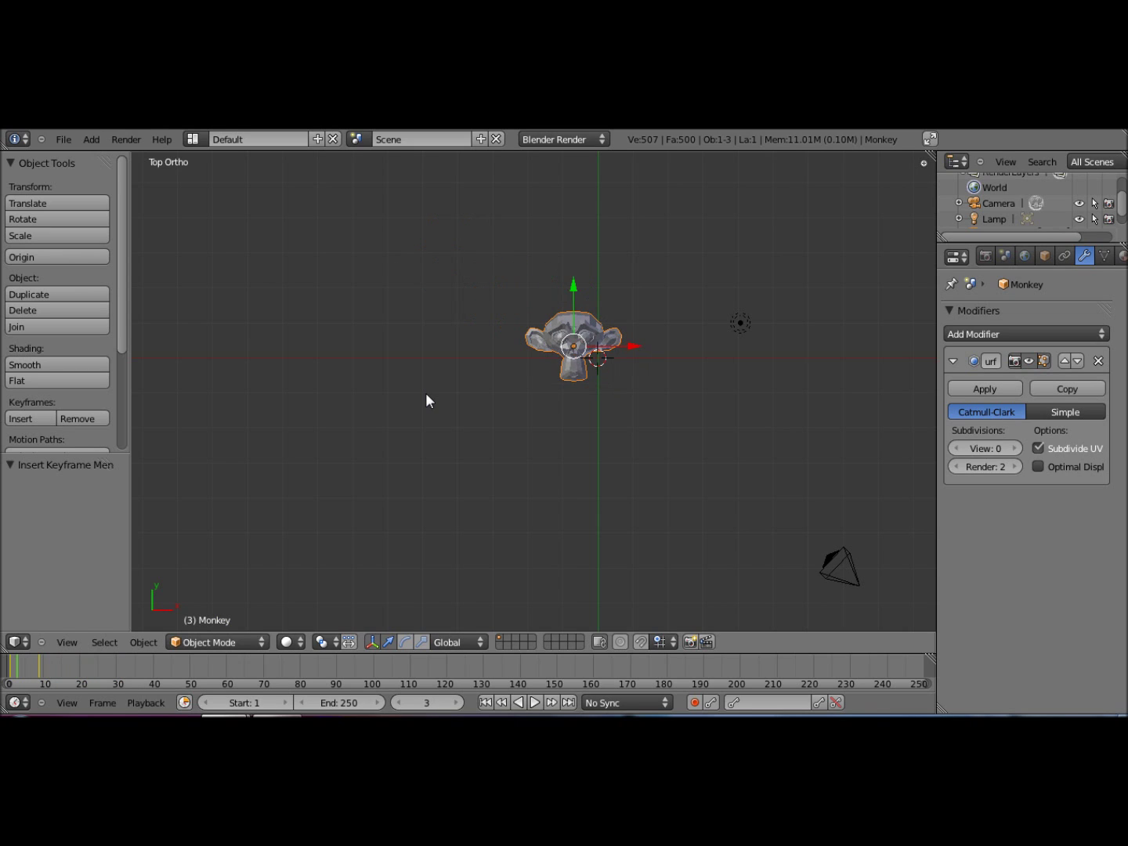
Step: Step the animation forward to frame 6 and back to frame 1
key(Right)
key(Right)
key(Right)
key(Left)
key(Left)
key(Left)
key(Left)
key(Left)
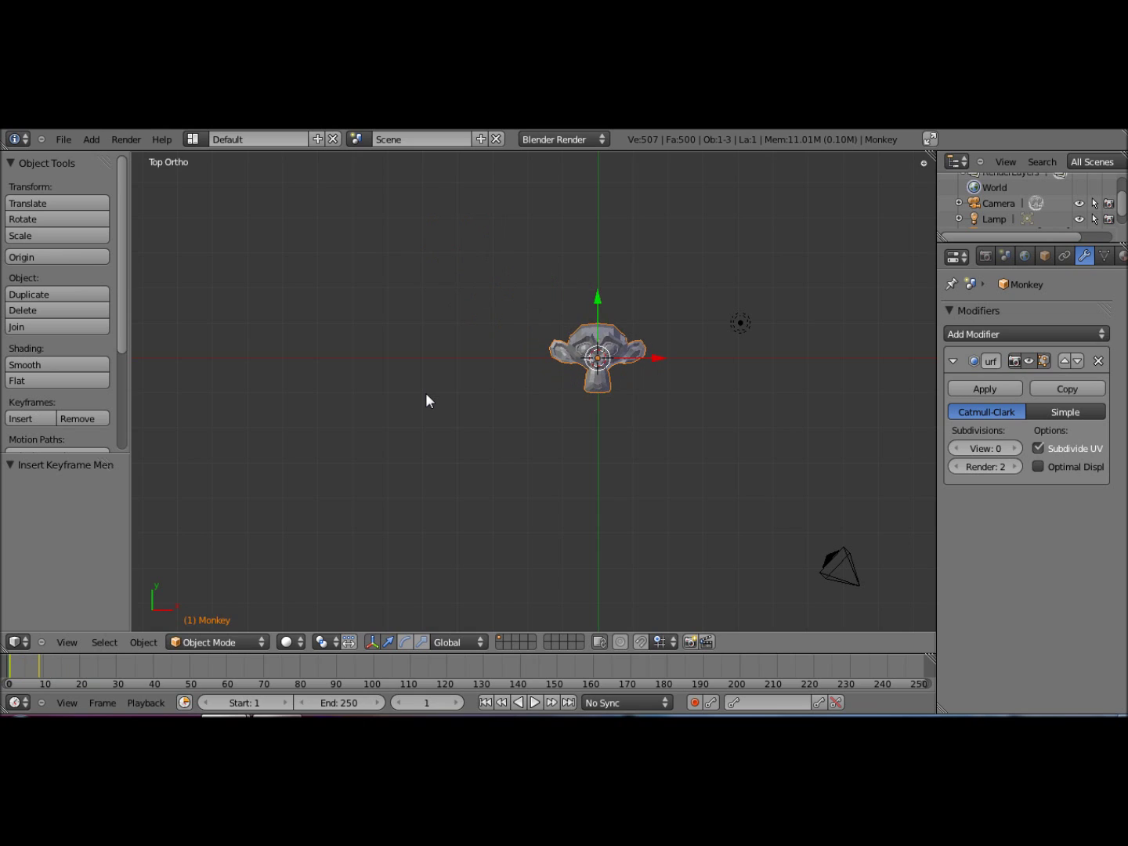
Step: Step the animation forward to frame 6 again and back to frame 4
key(Right)
key(Right)
key(Right)
key(Right)
key(Right)
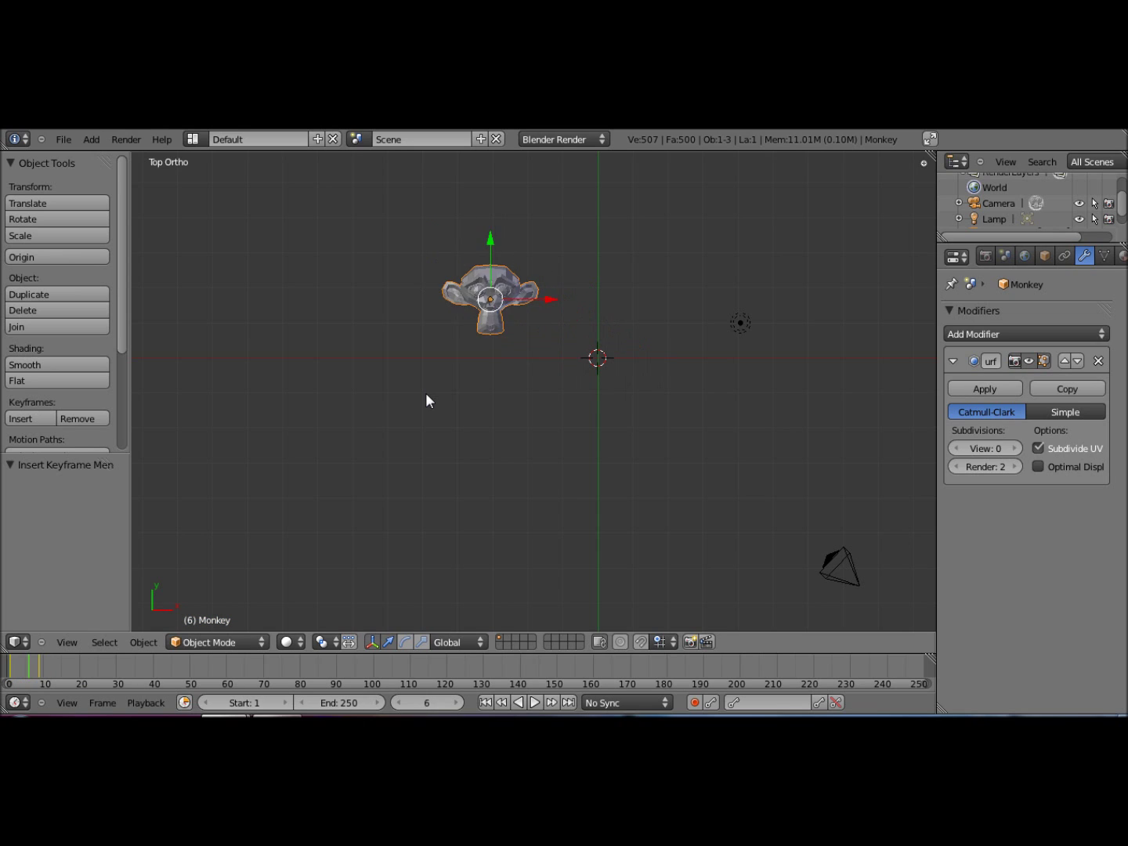
key(Left)
key(Left)
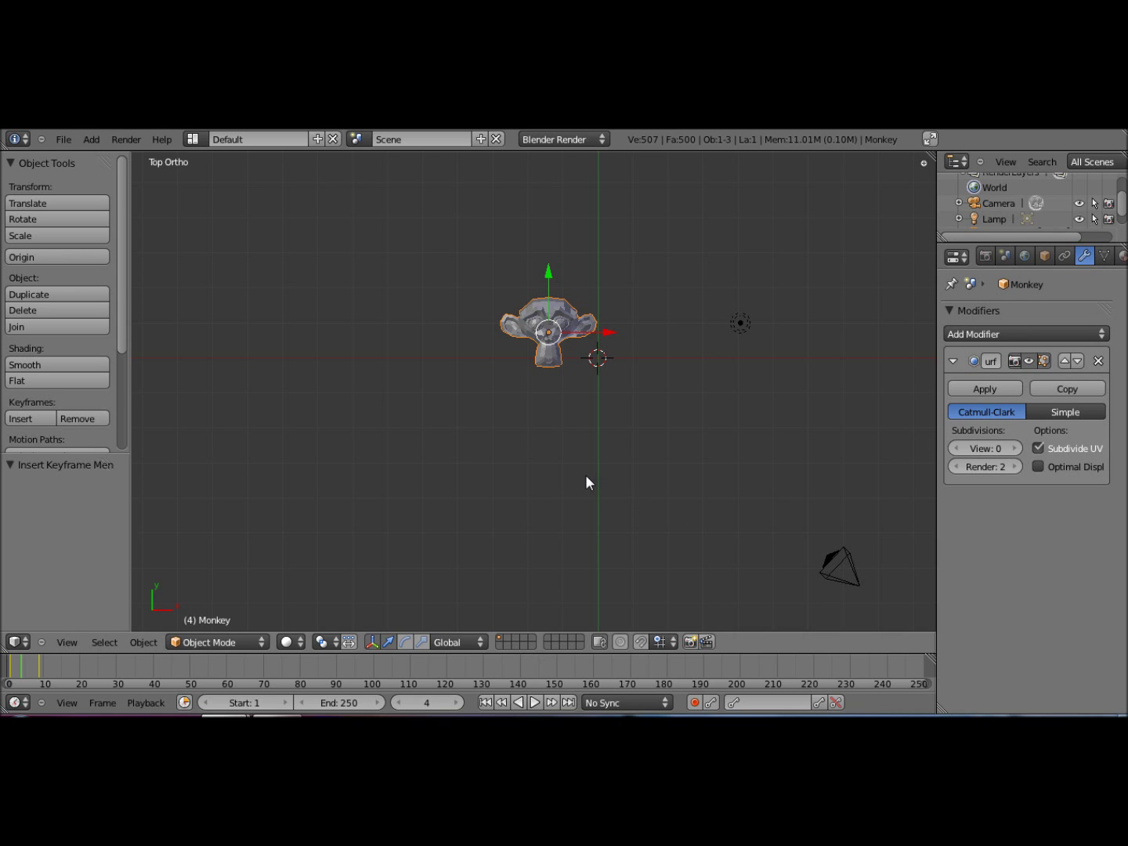
Step: Rotate the monkey about 38° with trackball rotation at frame 4 and switch to the camera view
key(r)
key(r)
click(541, 471)
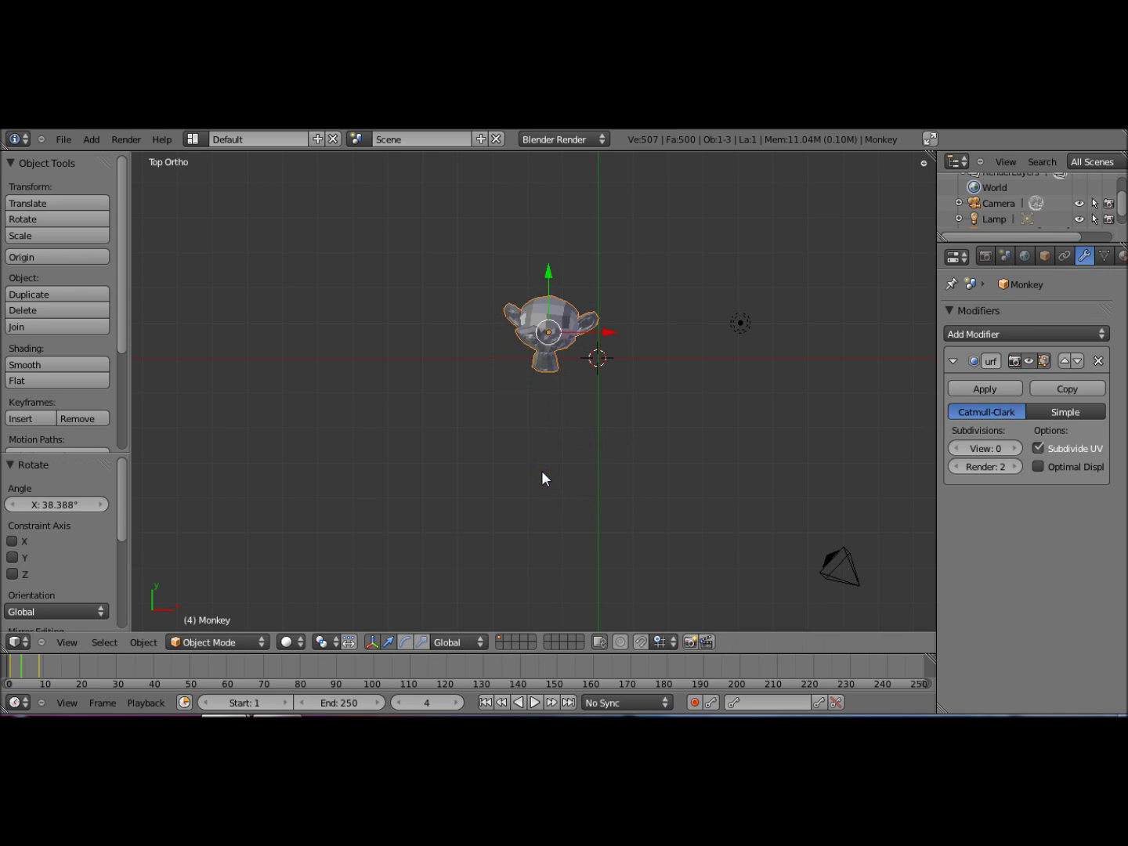
key(KP_0)
Step: Try moving the monkey upward along the global Z axis in the camera view
key(g)
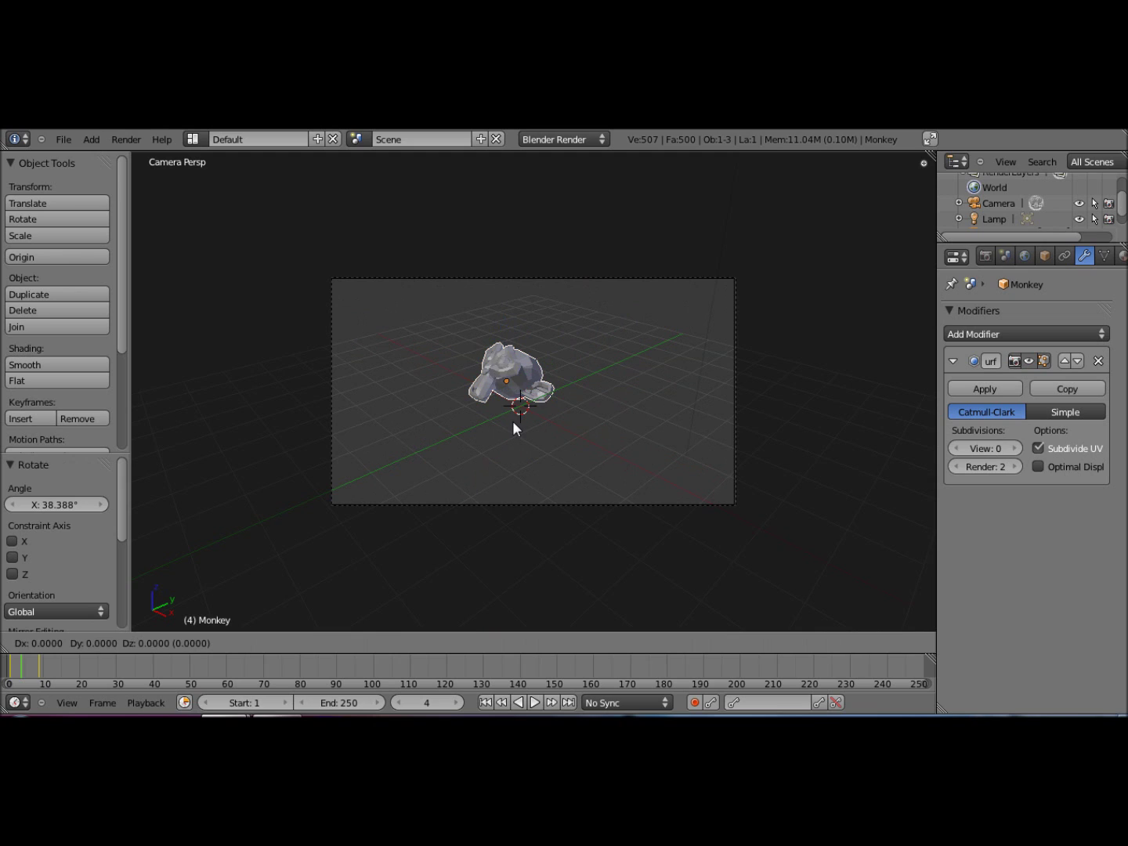
key(z)
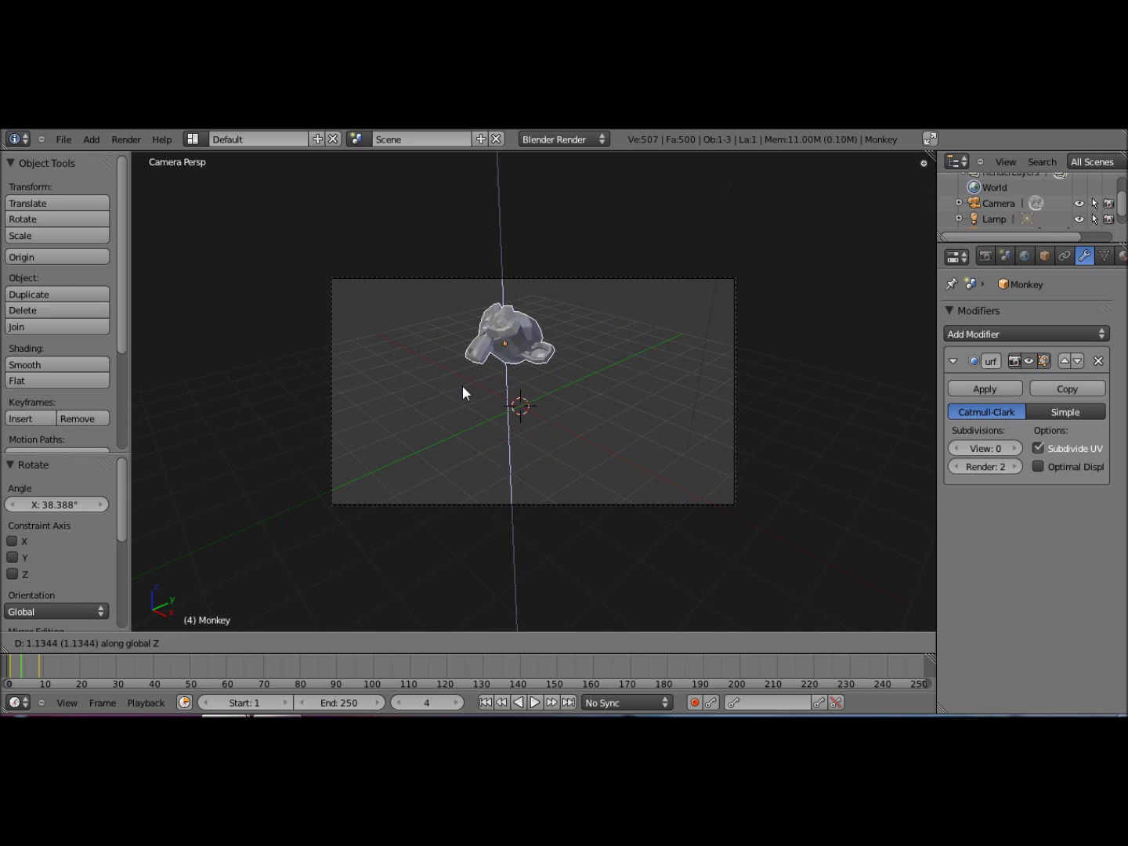
click(458, 415)
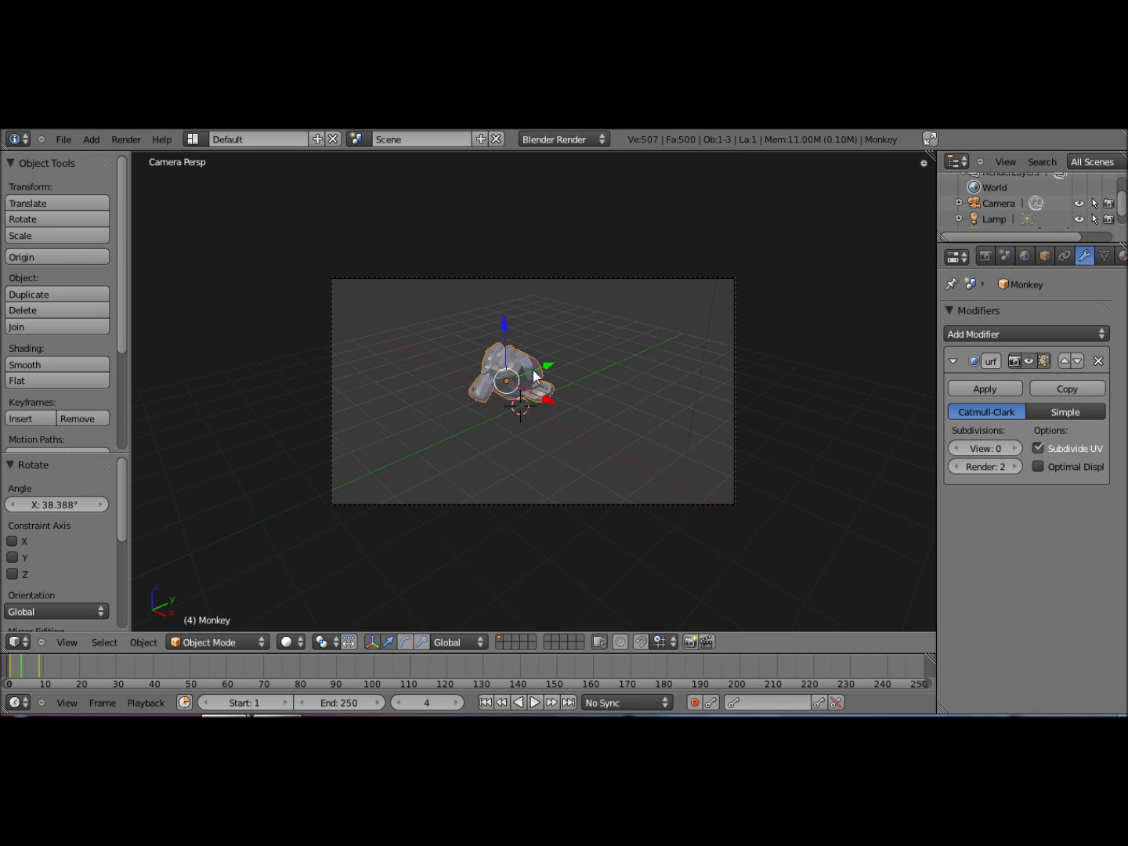
Step: Set the transform orientation to Local and try moving the monkey along its local Z axis
click(444, 644)
click(459, 610)
key(g)
key(z)
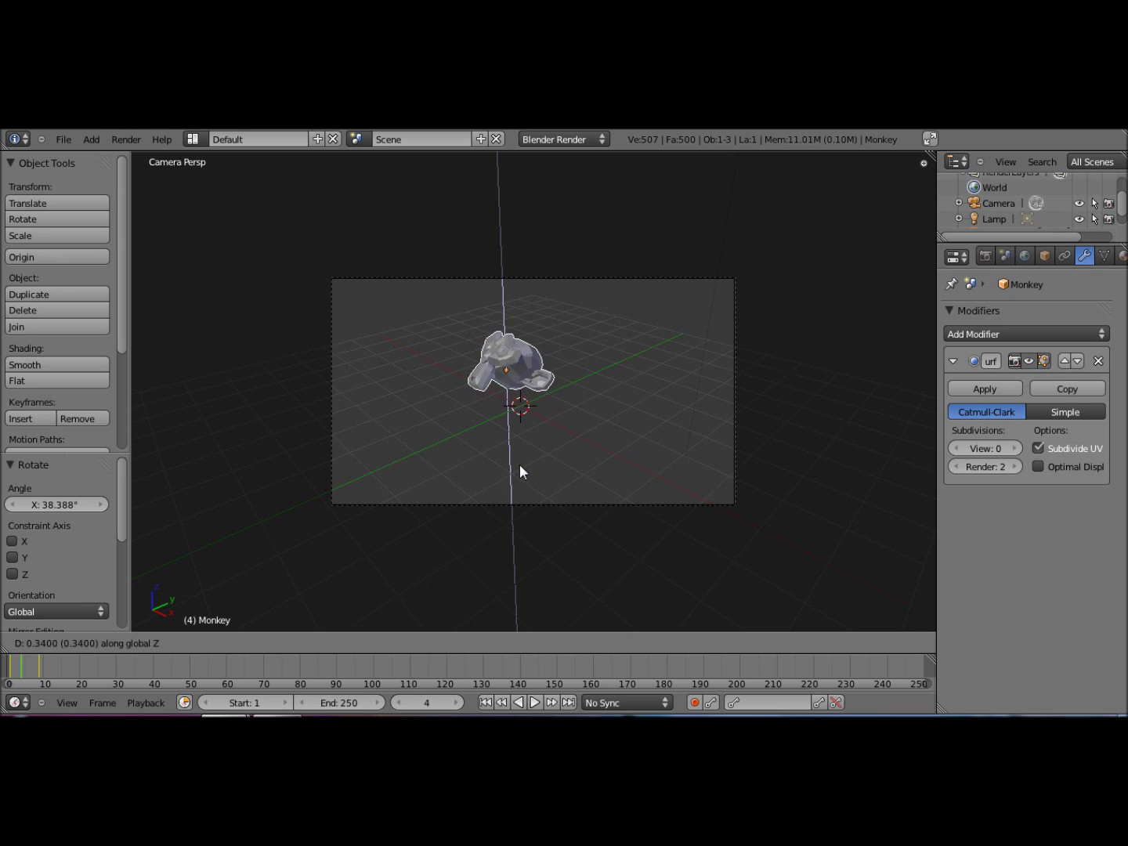
key(z)
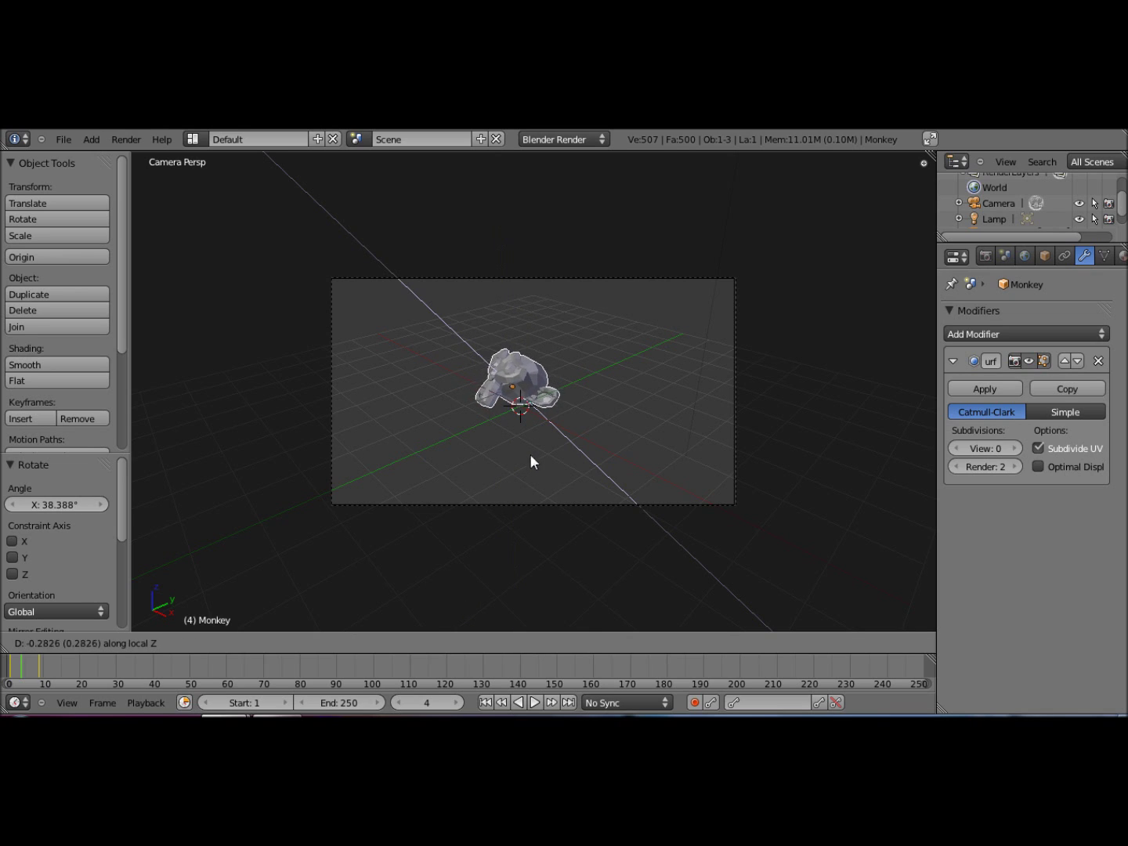
right_click(471, 430)
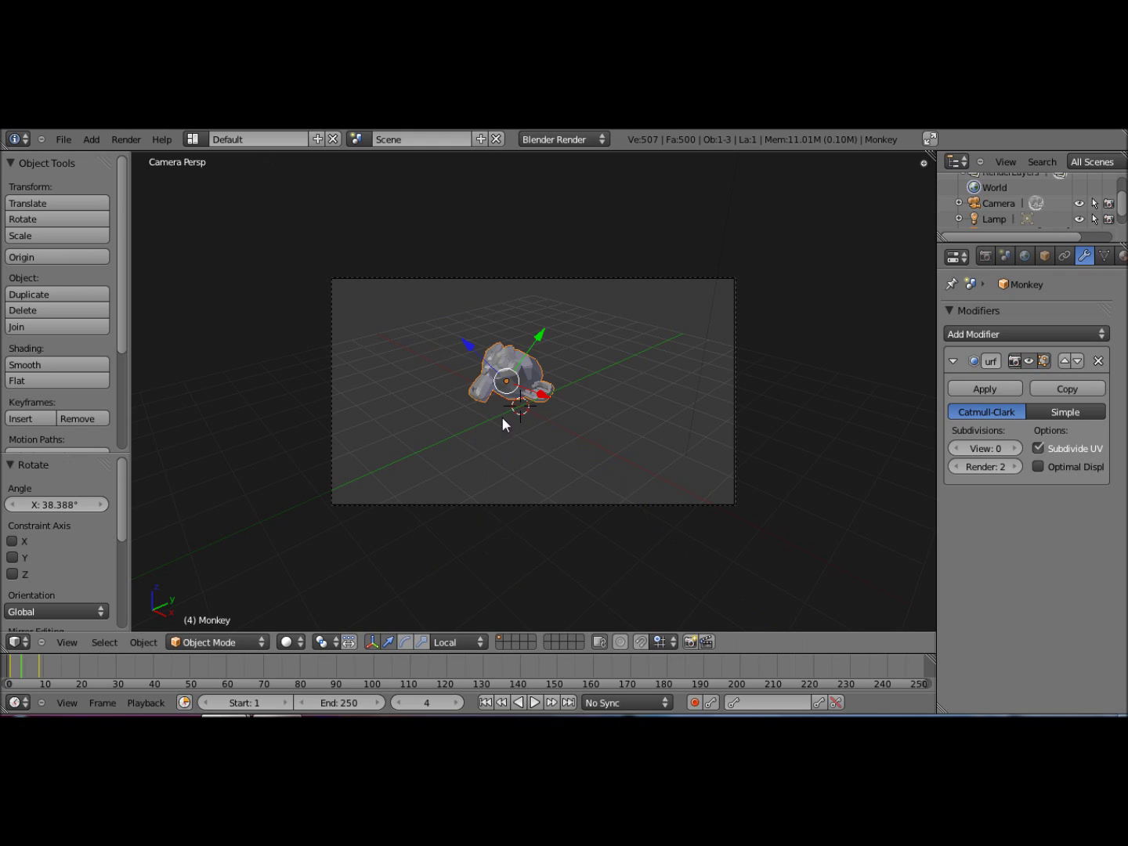
Step: Return the transform orientation to Global and try moving the monkey along its local Z axis twice
click(478, 642)
click(478, 629)
key(g)
key(z)
key(z)
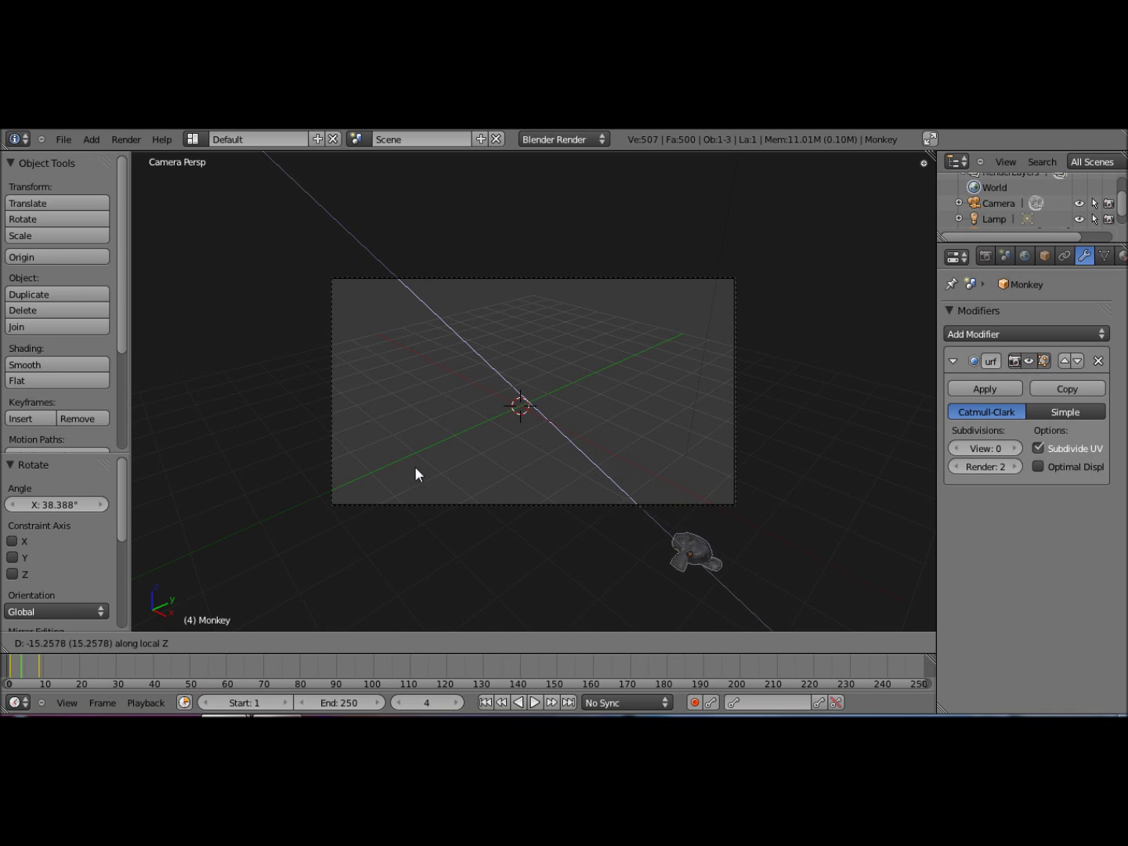
key(Escape)
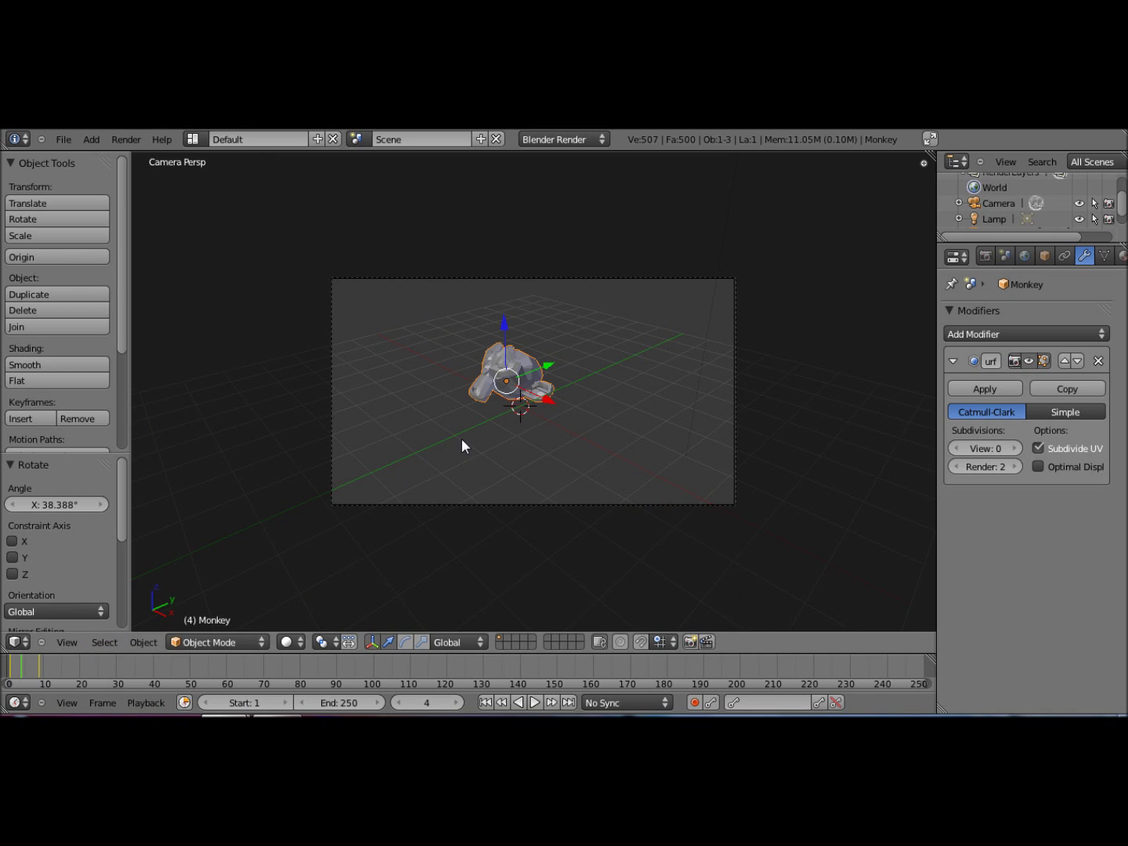
key(g)
key(z)
key(z)
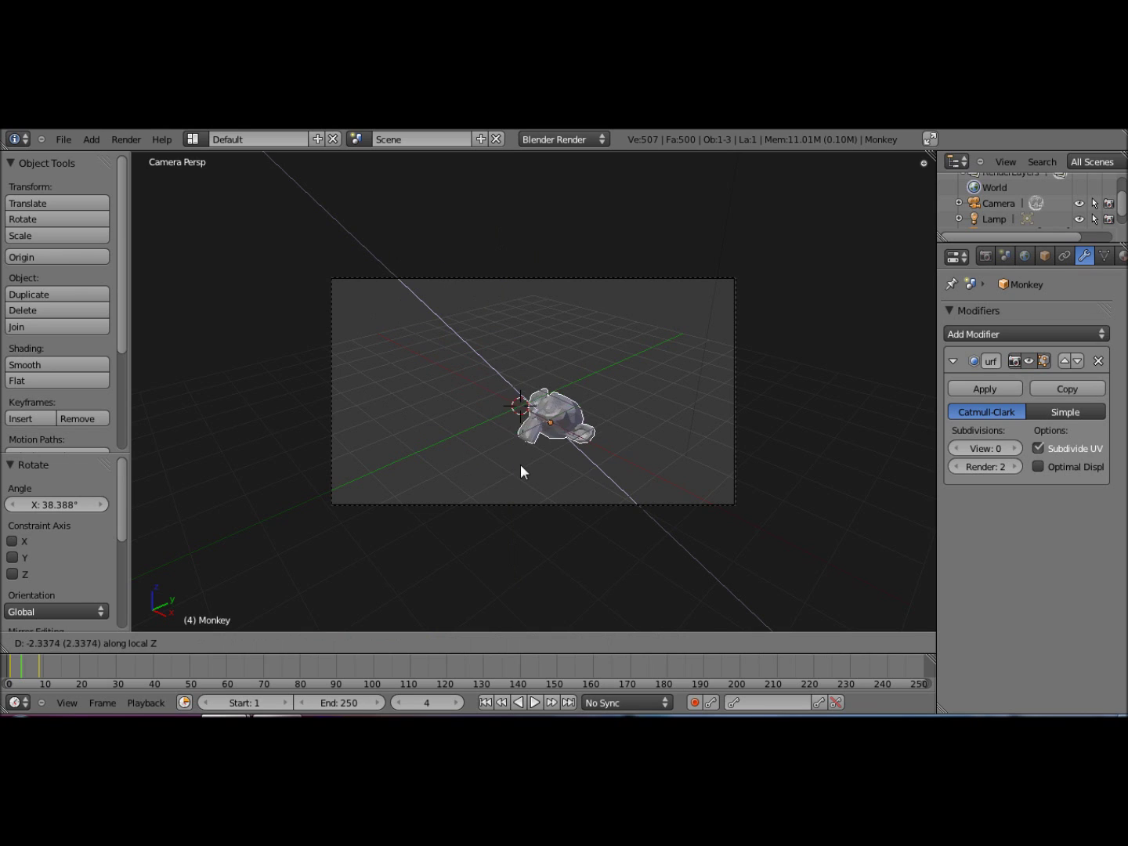
key(Escape)
Step: Try moving the monkey along its local Y axis and along its local X axis
key(g)
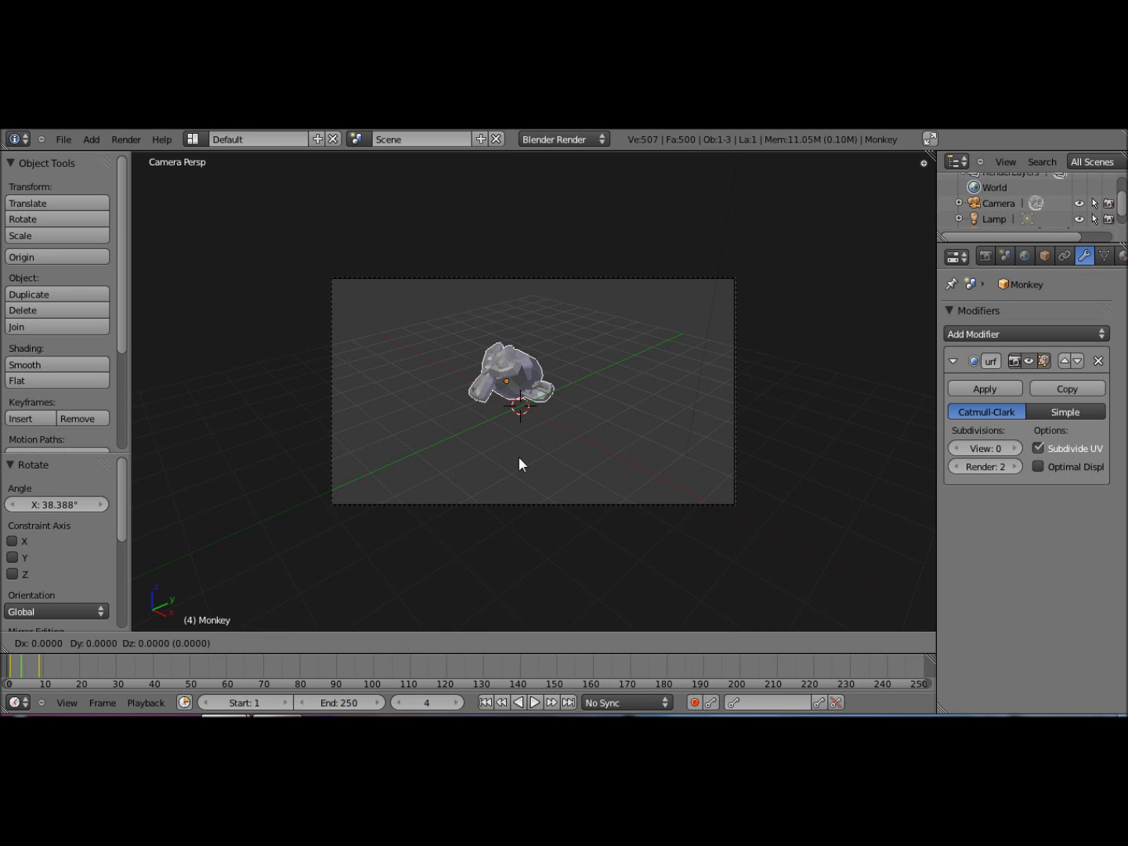
key(y)
key(y)
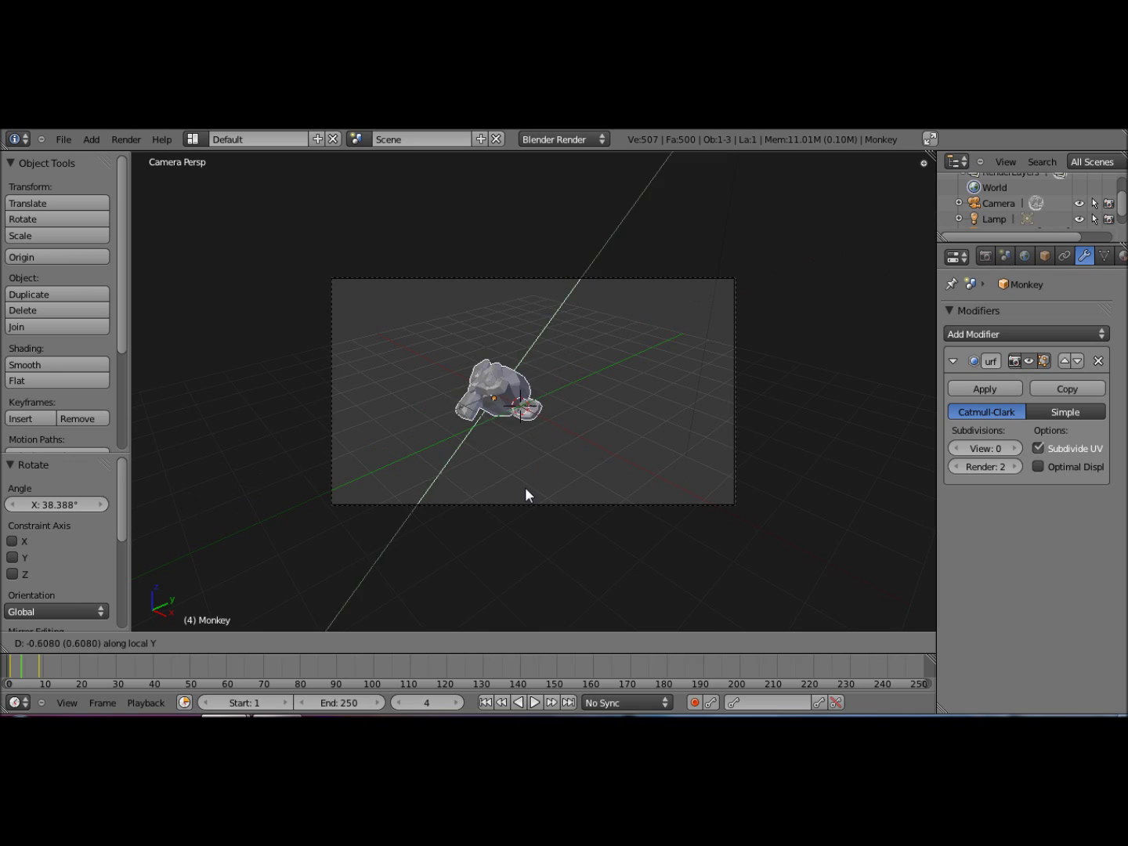
key(Escape)
key(g)
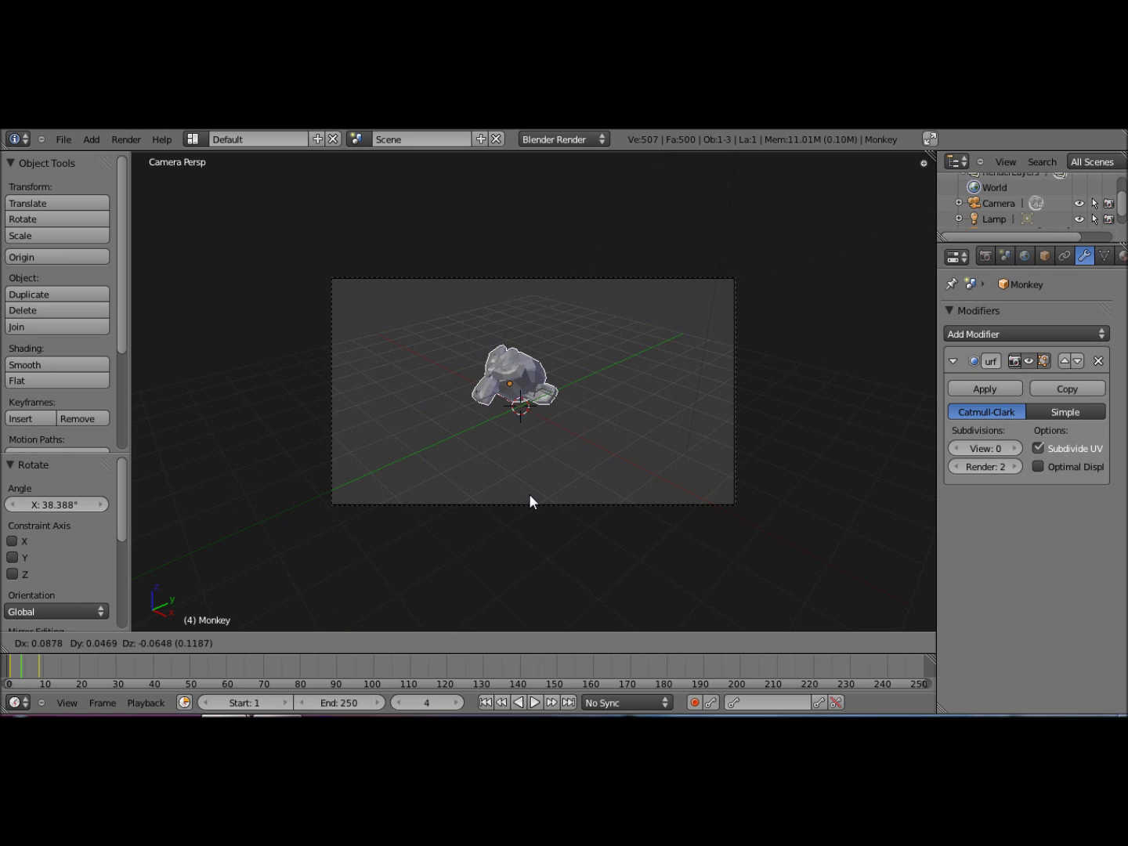
key(x)
key(x)
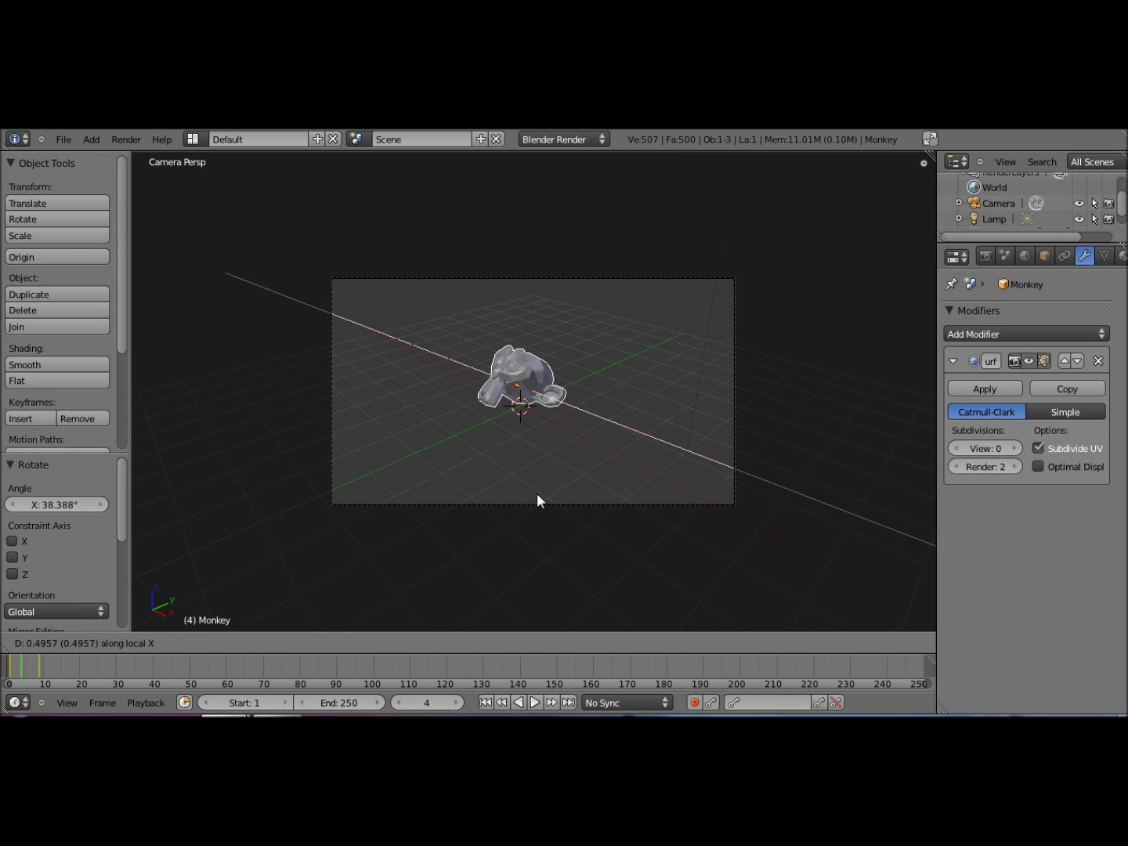
key(Escape)
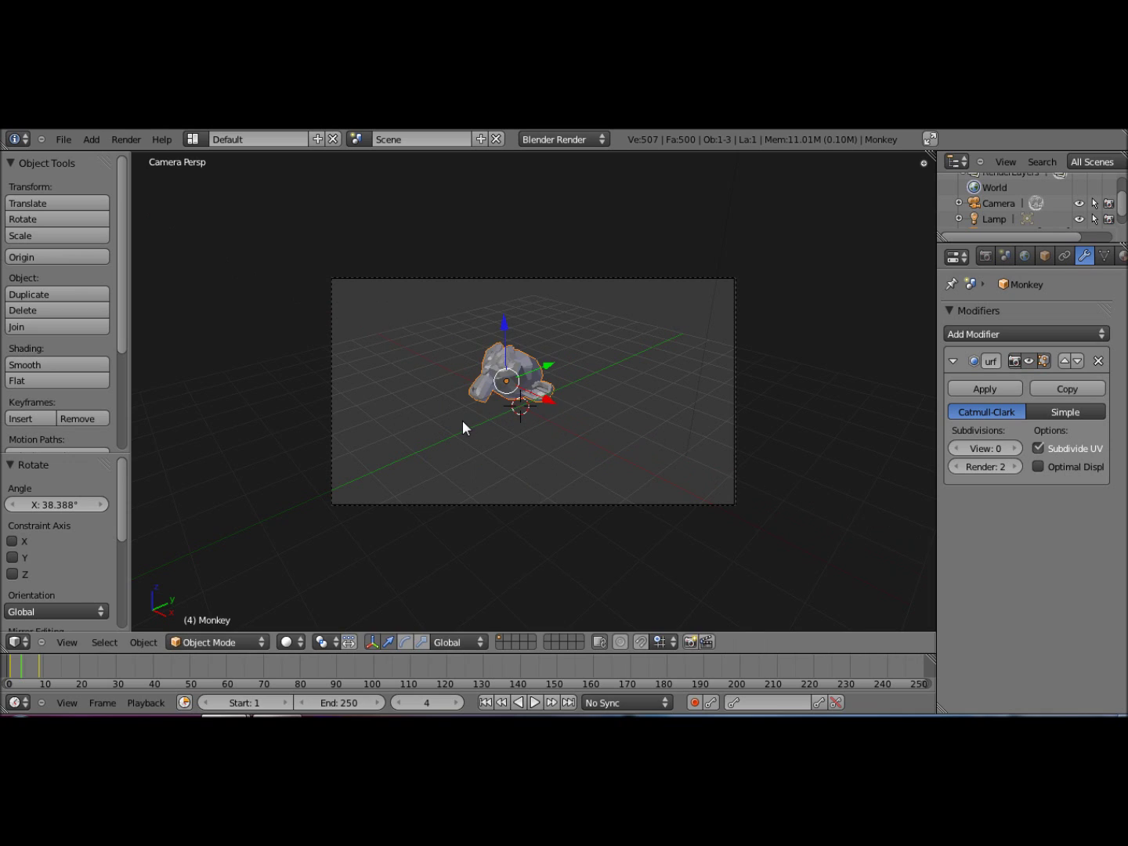
key(r)
key(Escape)
Step: Advance the animation from frame 4 to frame 9 and leave the camera view for an angled overview of the scene
key(Right)
key(Right)
key(Right)
key(Right)
key(Right)
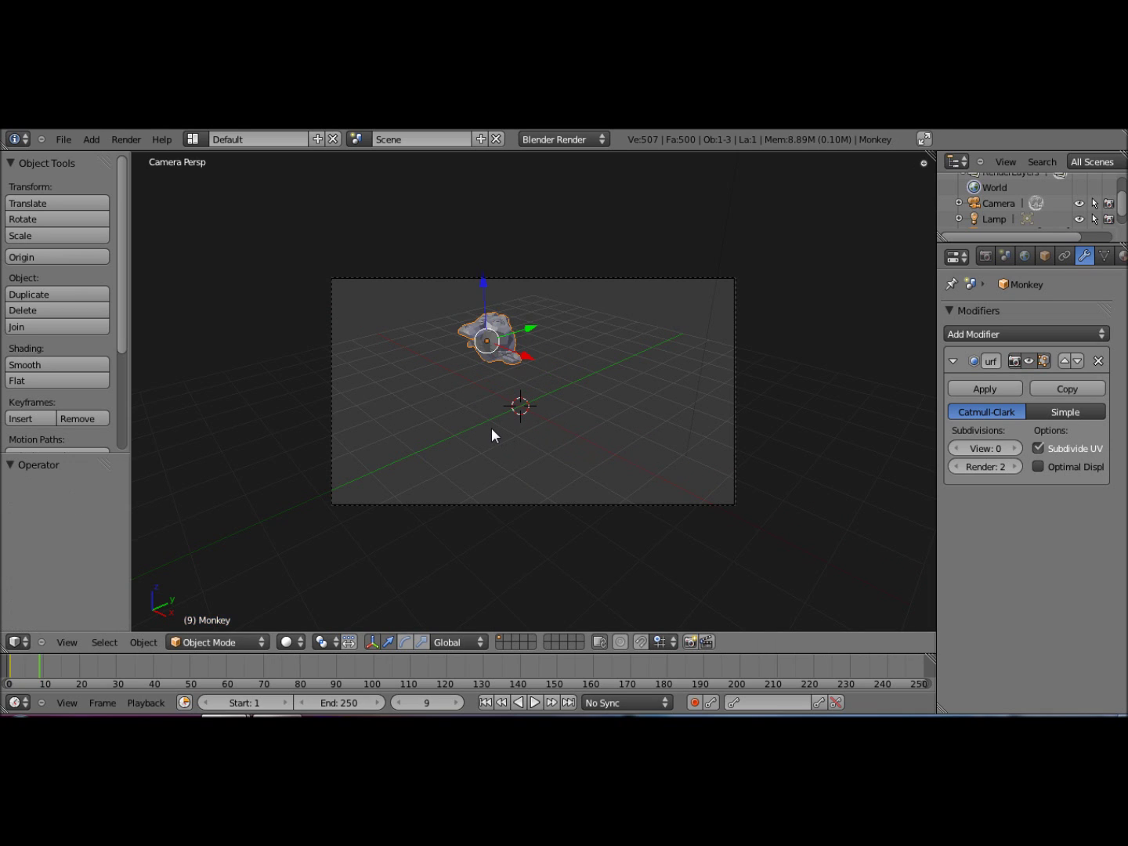
key(KP_0)
middle_drag(515, 460, 667, 511)
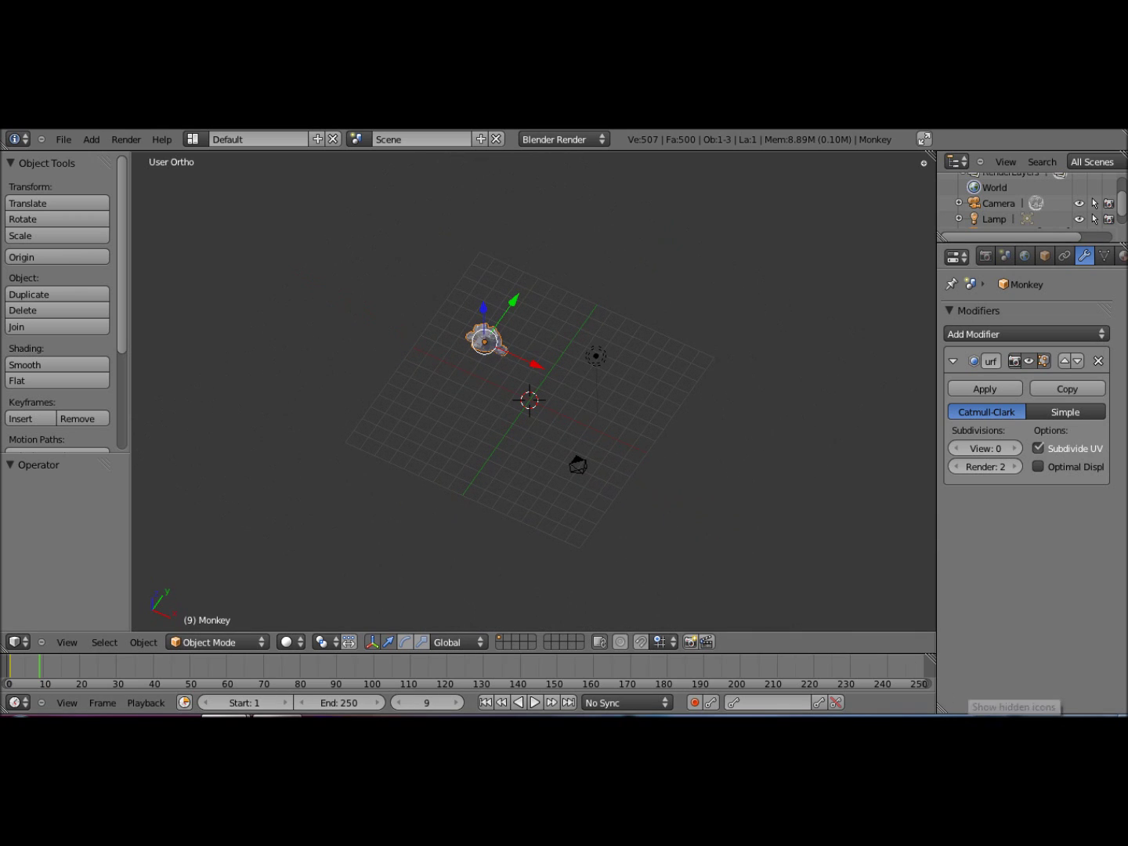
click(966, 715)
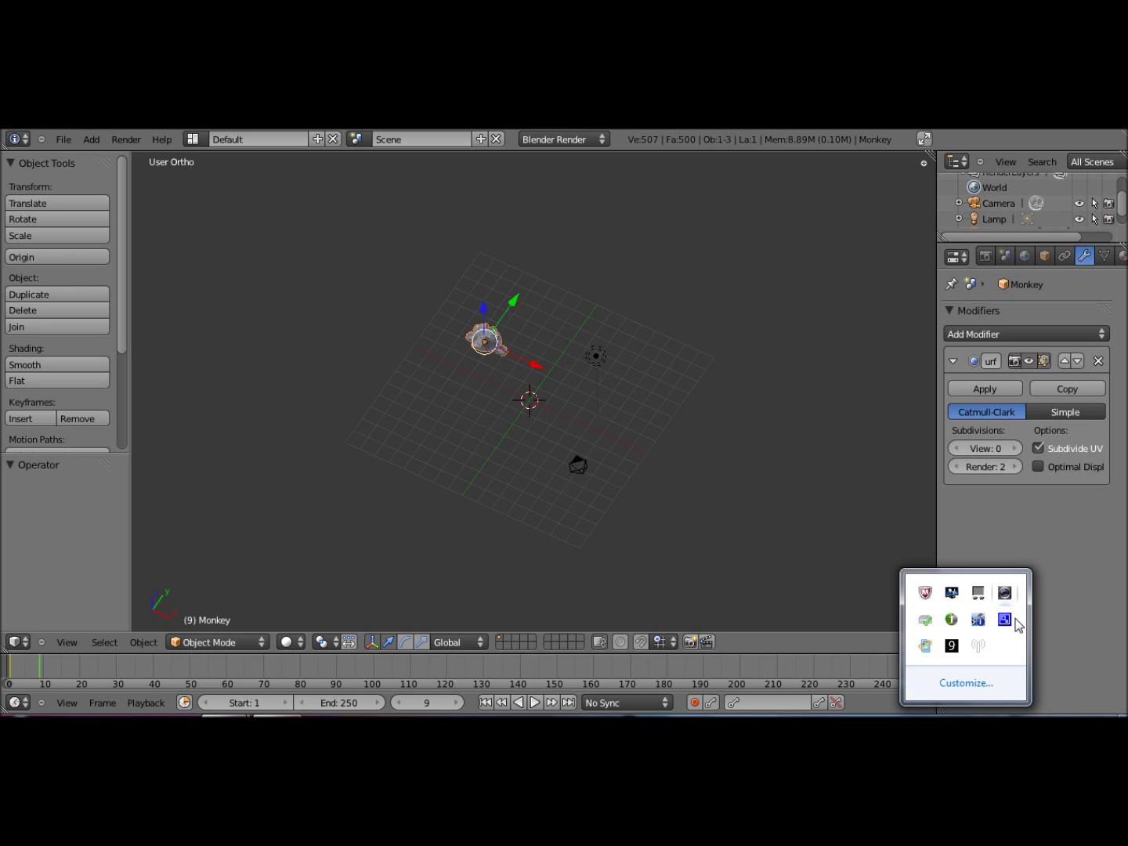